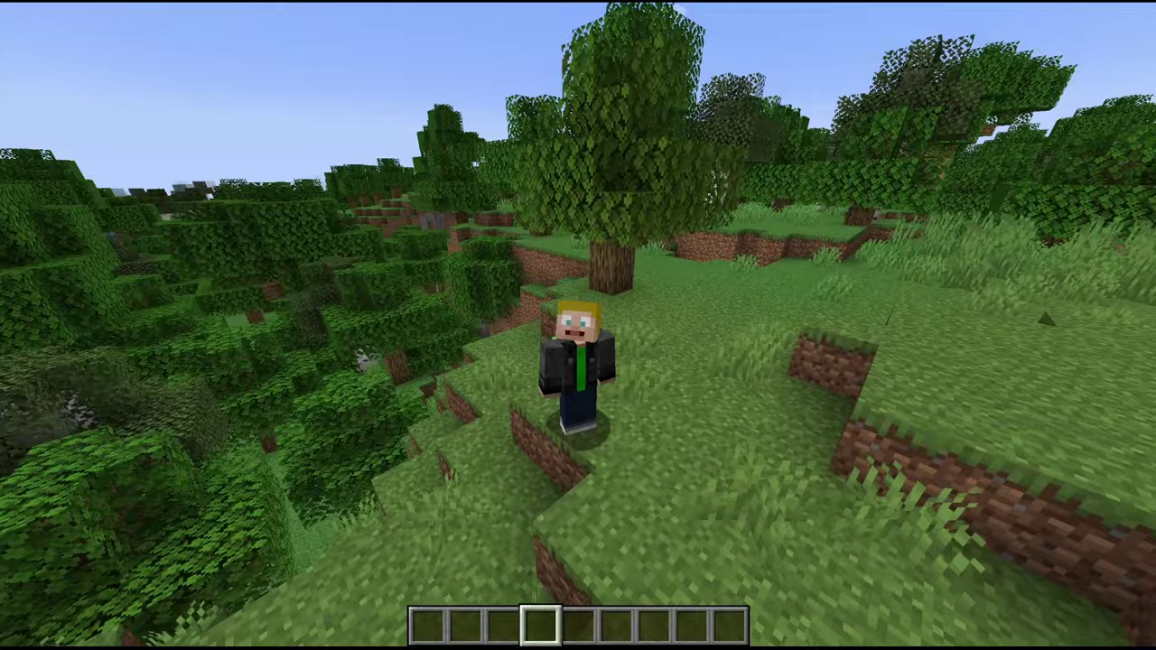
# - Show the vanilla F3 debug screen listing coordinates, chunk, facing, light and biome
pyautogui.press('F3')
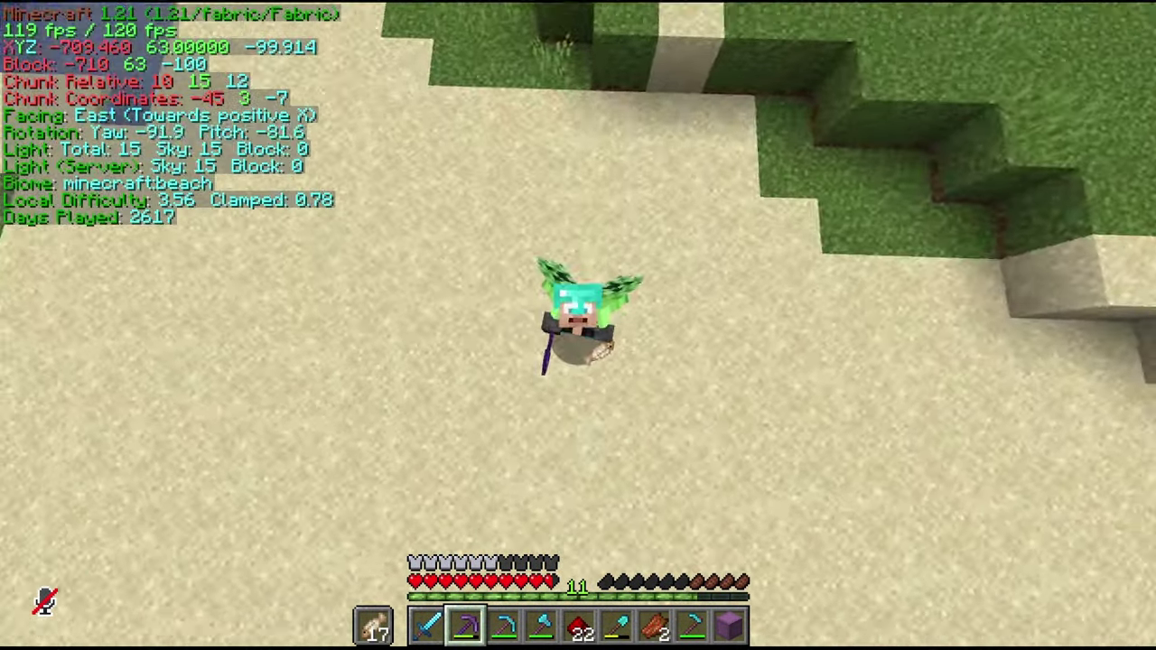
# - Preview the colour-coded BetterF3 debug HUD, then switch to Chrome on fabricmc.net
pyautogui.moveTo(578, 325)
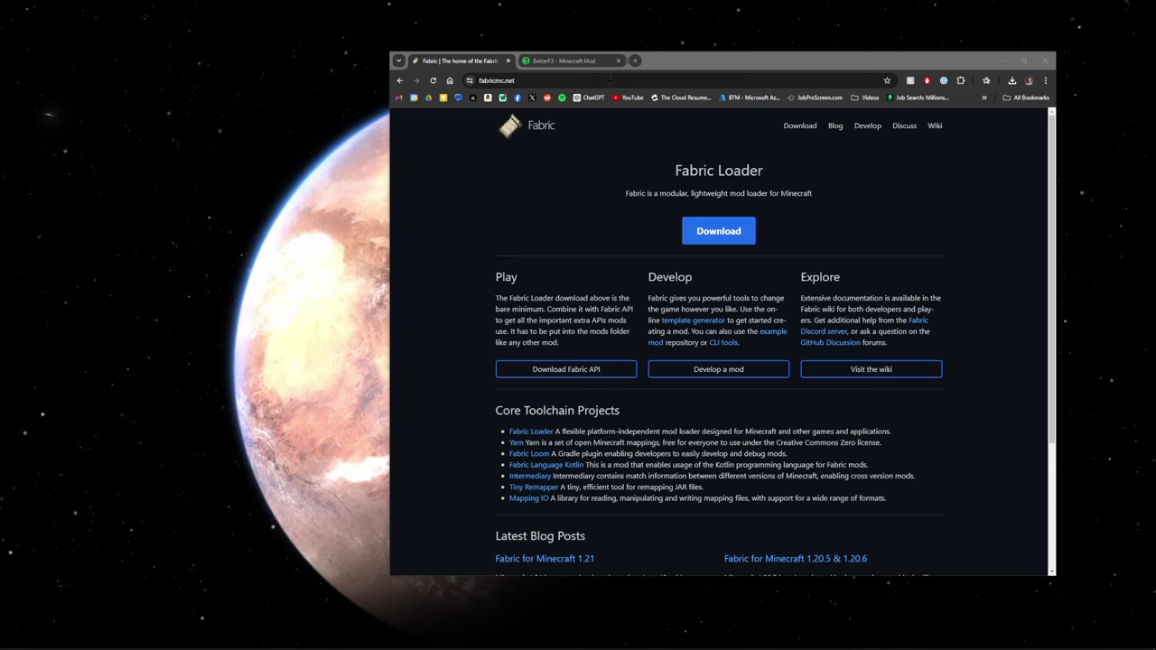
# - Download the Windows Fabric installer as fabric-installer-1.0.1.exe, replacing the existing file
pyautogui.click(565, 61)
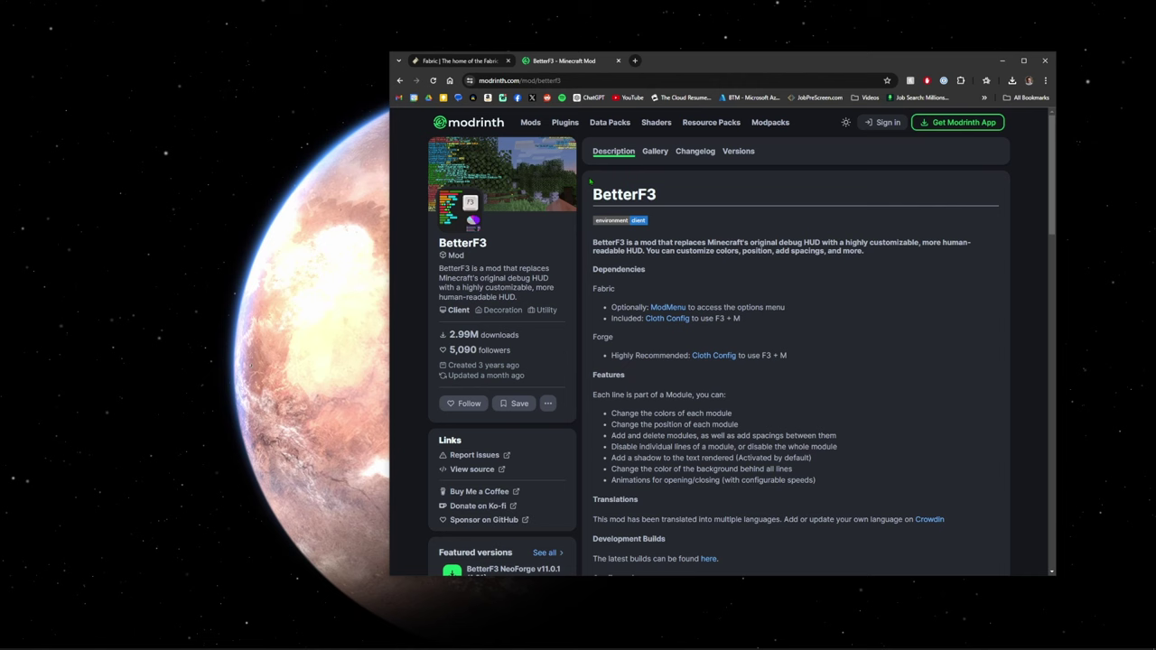
pyautogui.click(479, 63)
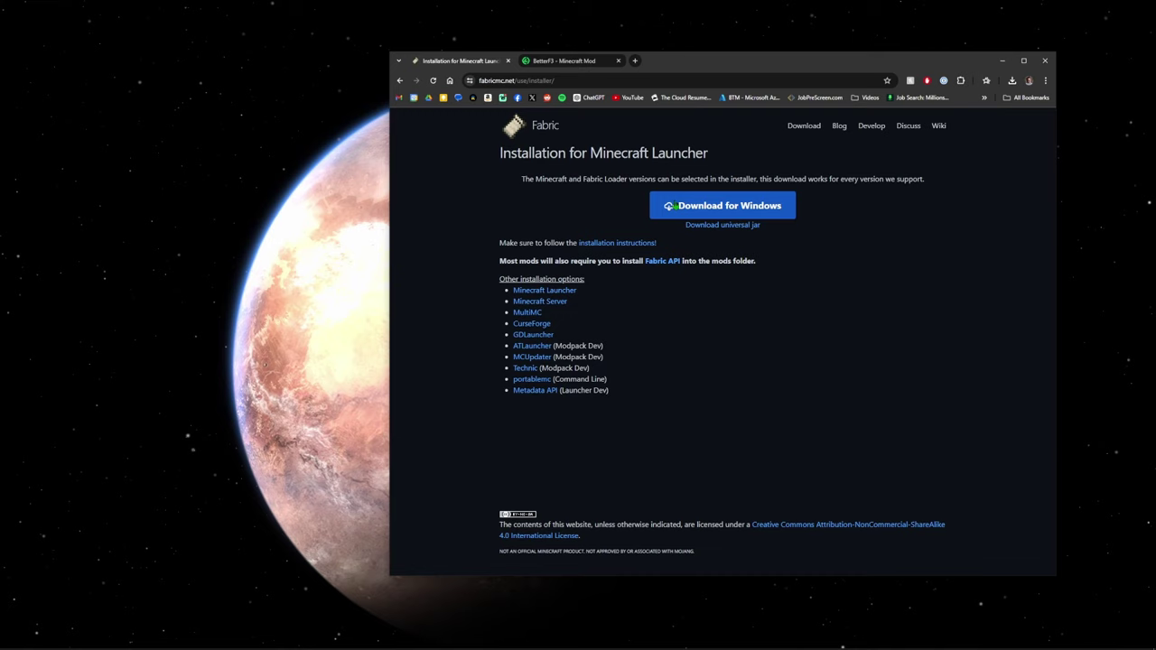
pyautogui.click(669, 205)
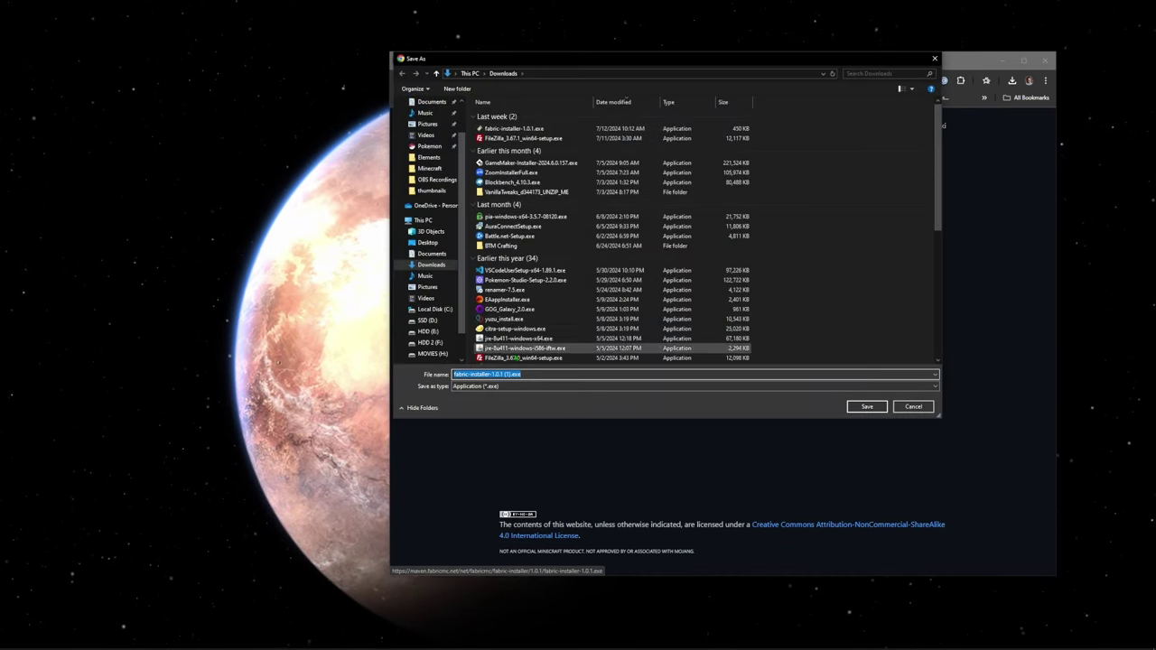
pyautogui.click(568, 134)
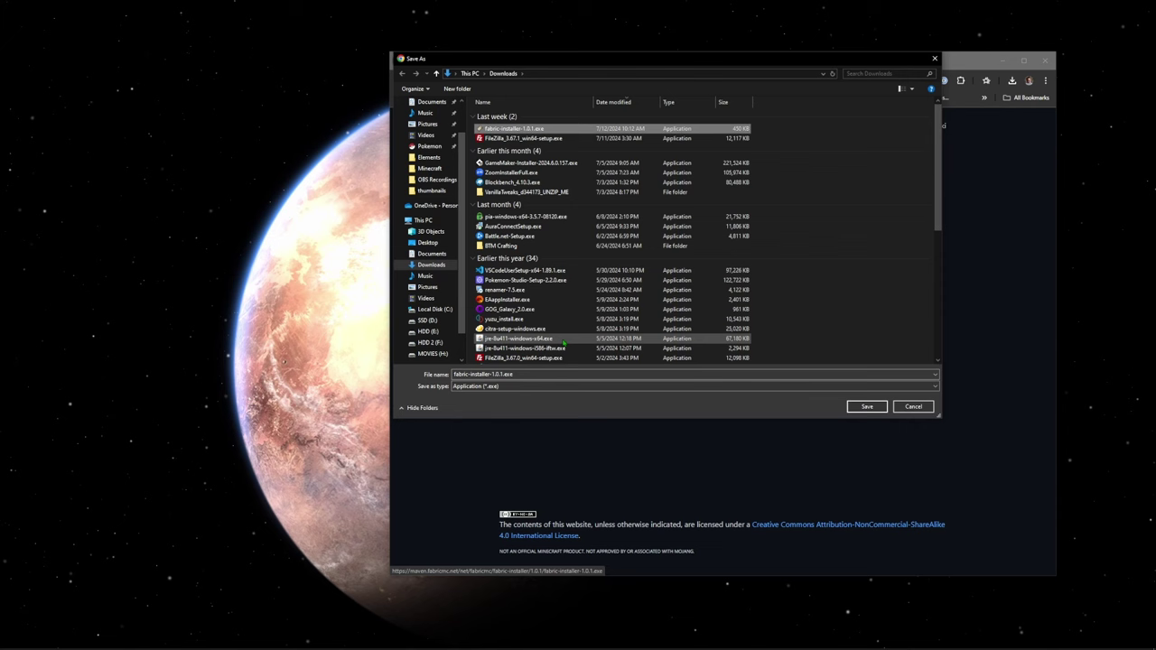
pyautogui.press('Return')
pyautogui.press('Left')
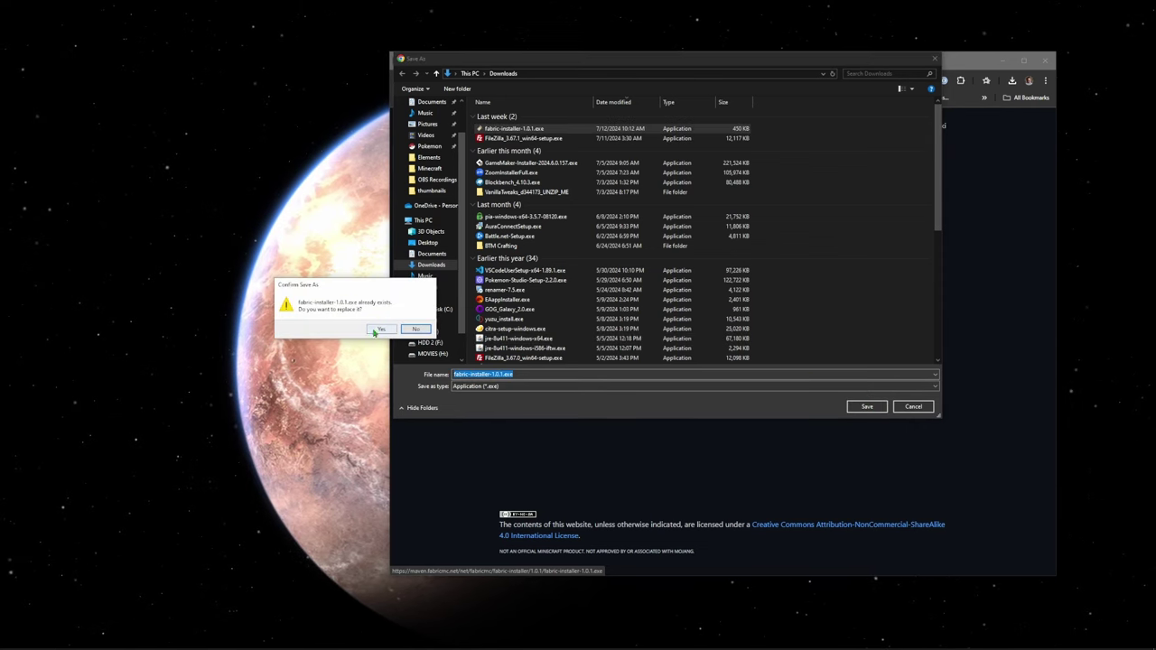
pyautogui.press('Return')
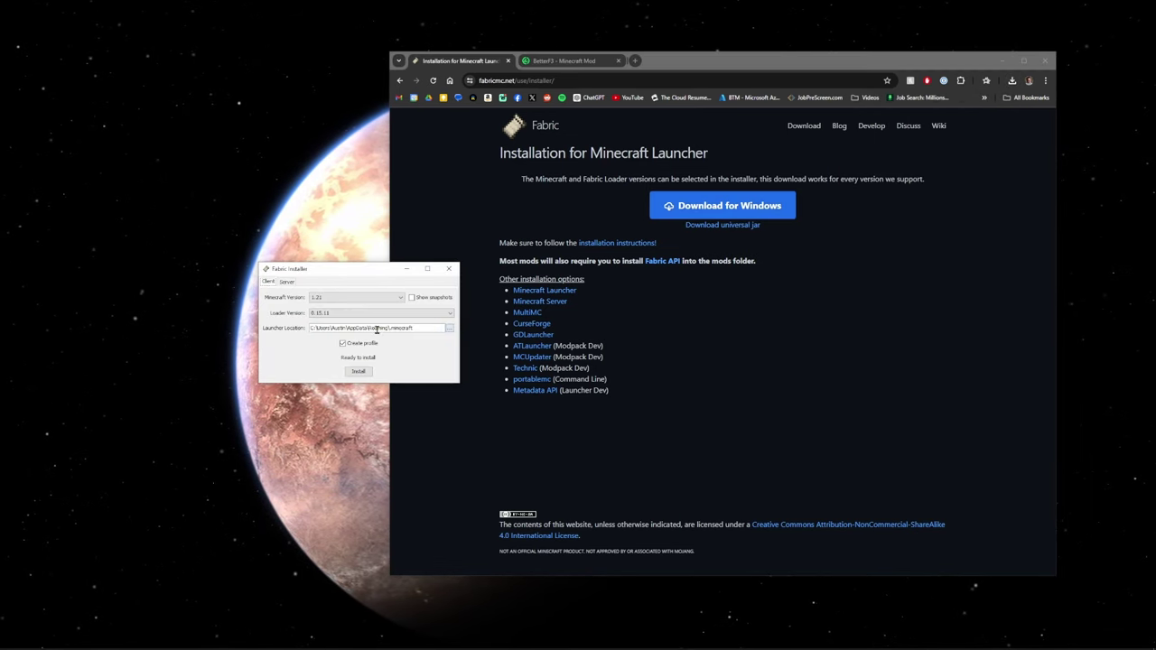
# - Install Fabric Loader 0.16.0 for Minecraft 1.21 and acknowledge the success message
pyautogui.click(333, 316)
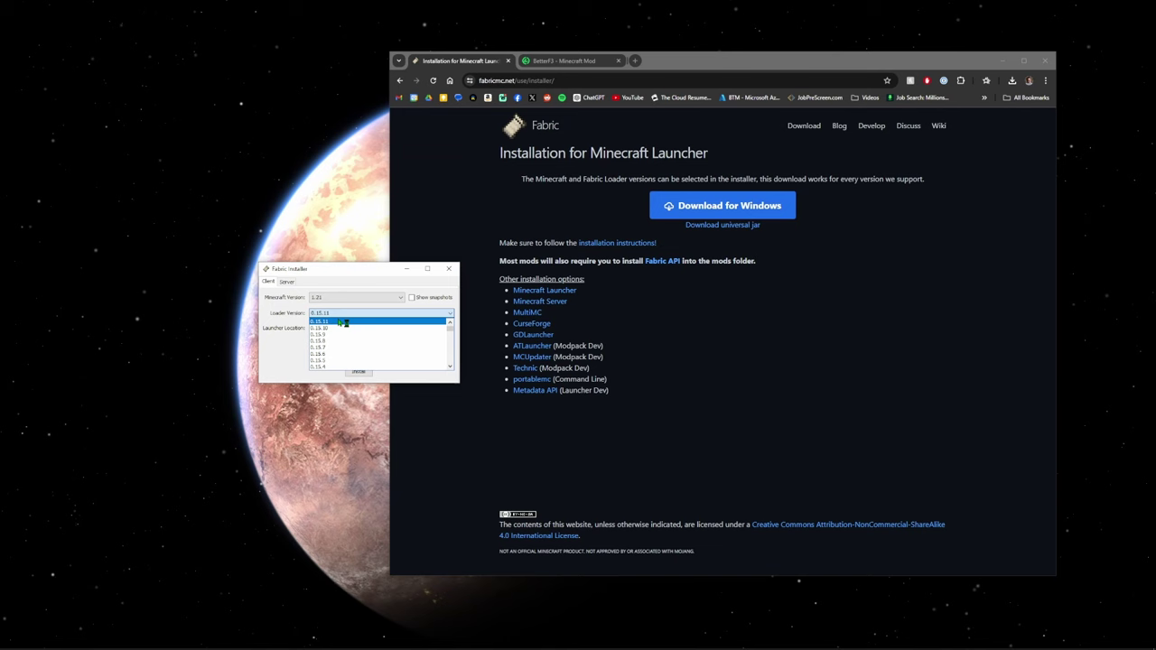
pyautogui.click(331, 338)
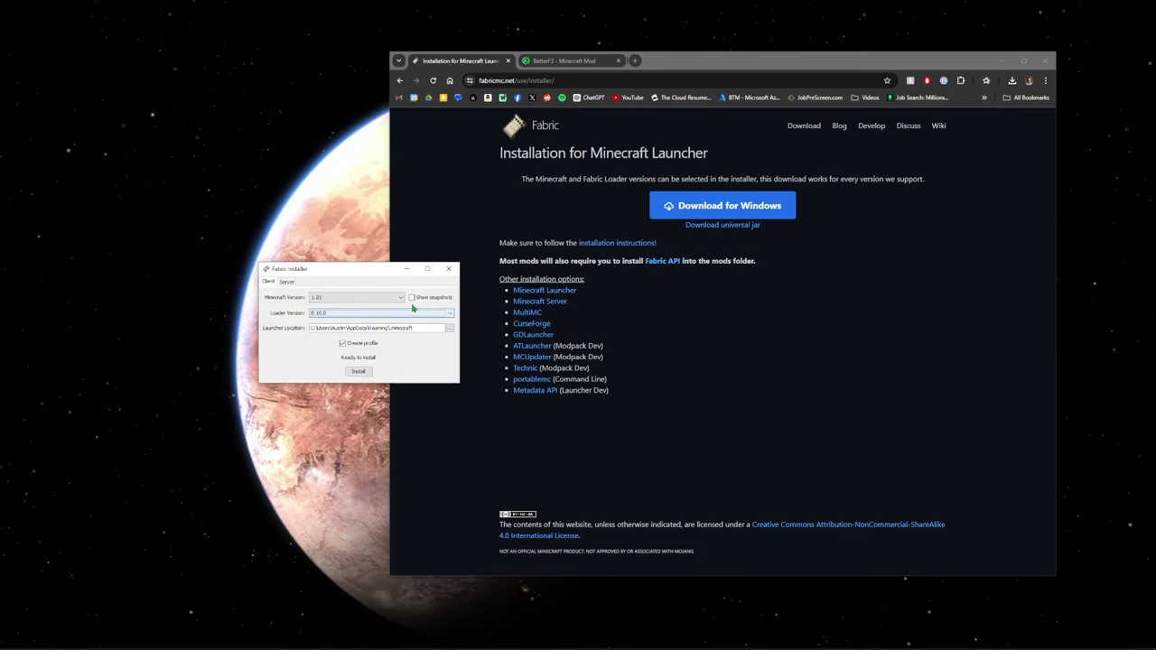
pyautogui.click(361, 373)
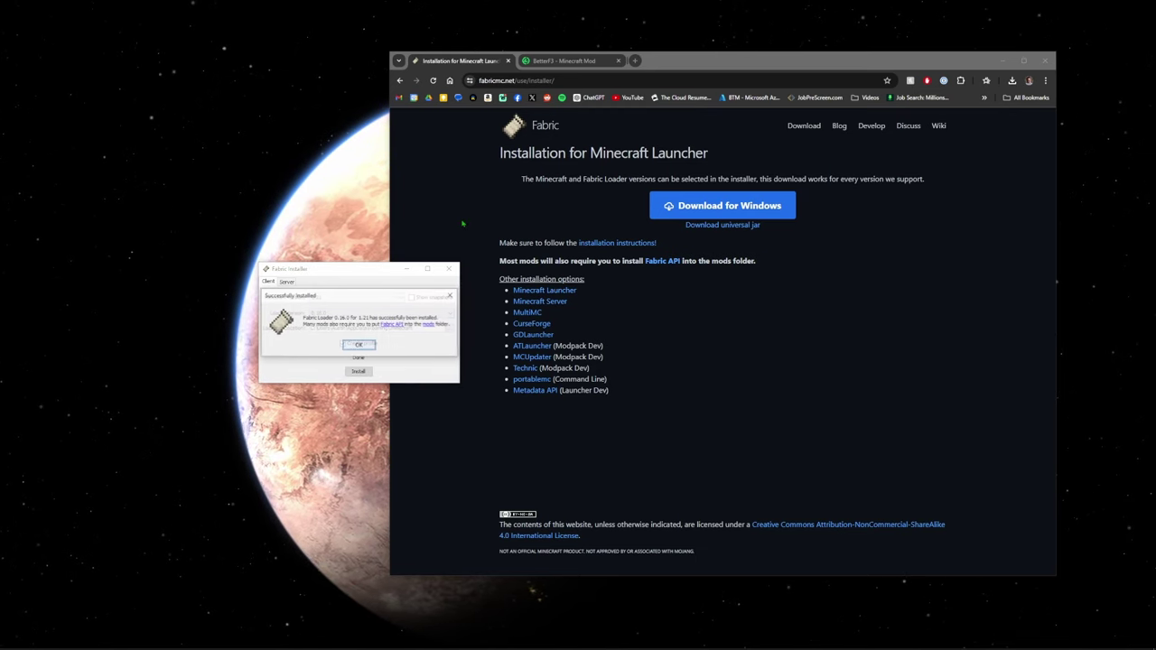
pyautogui.click(358, 345)
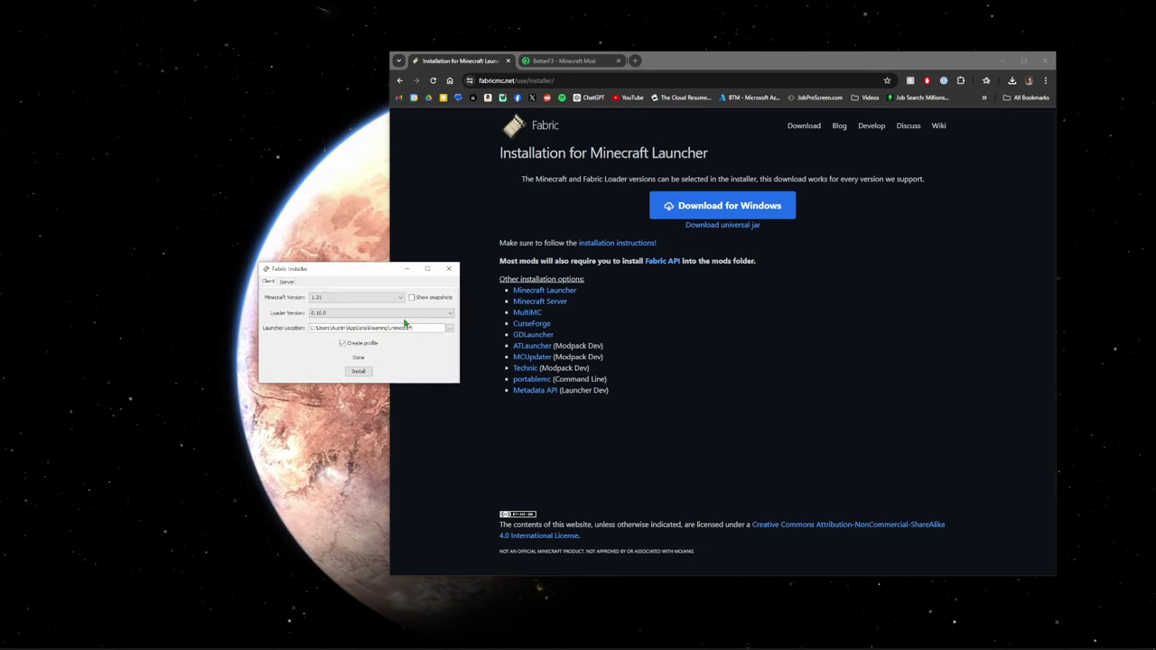
# - Close the installer and download BetterF3 Fabric v11.0.1 for 1.21 from its Versions list
pyautogui.click(455, 274)
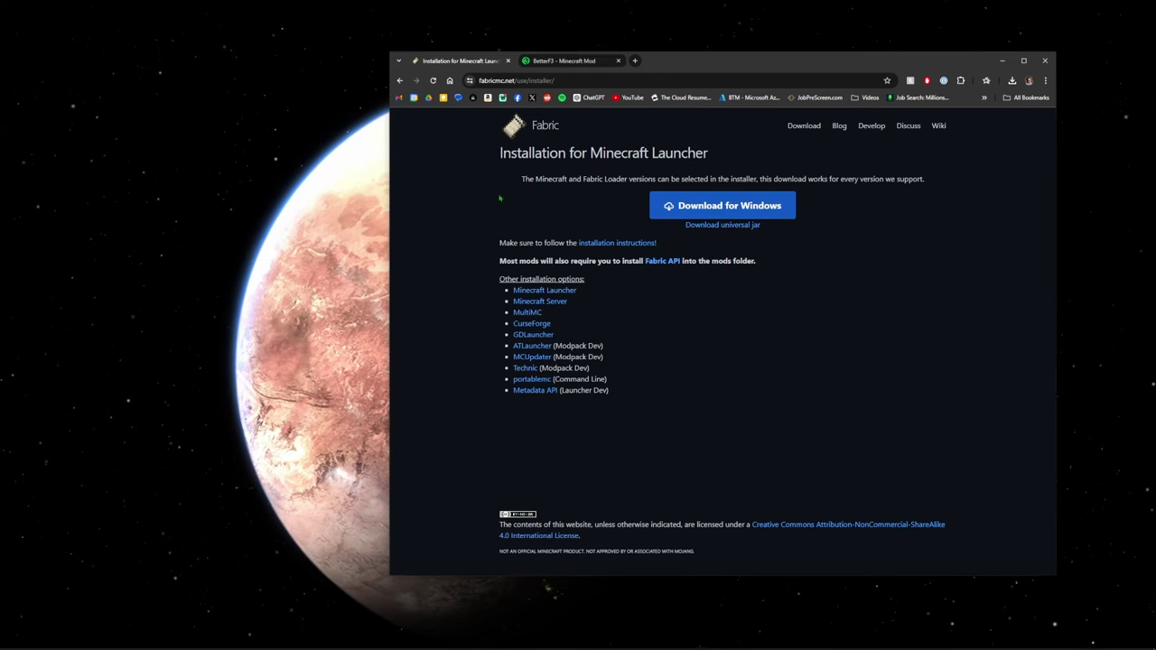
pyautogui.click(584, 64)
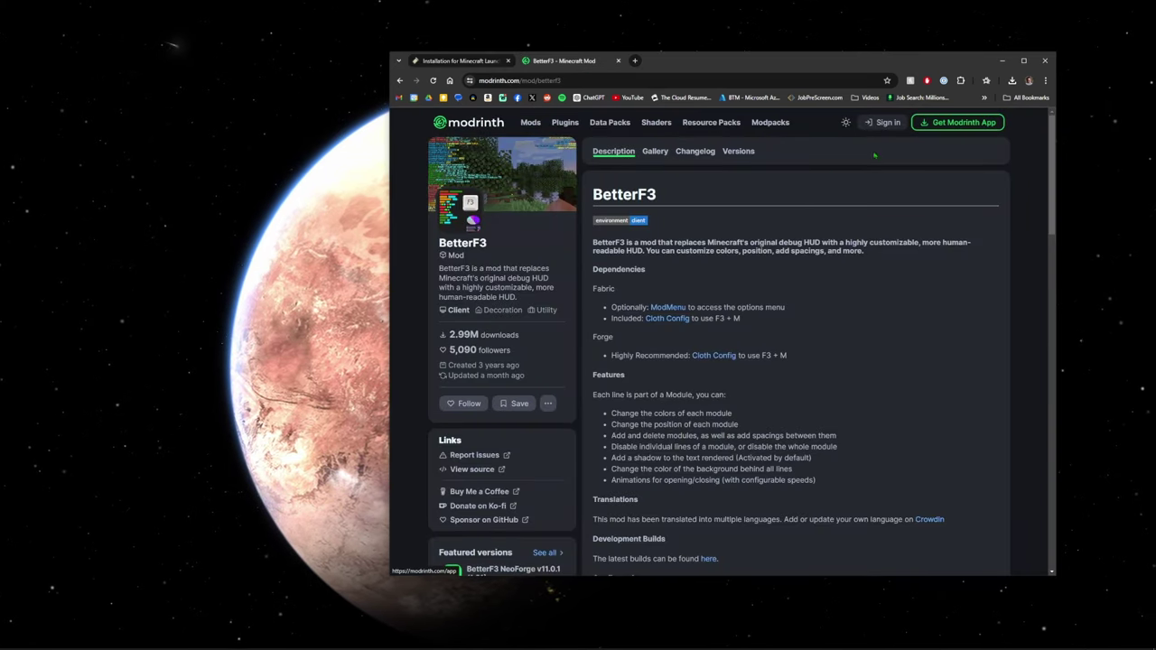
pyautogui.click(737, 151)
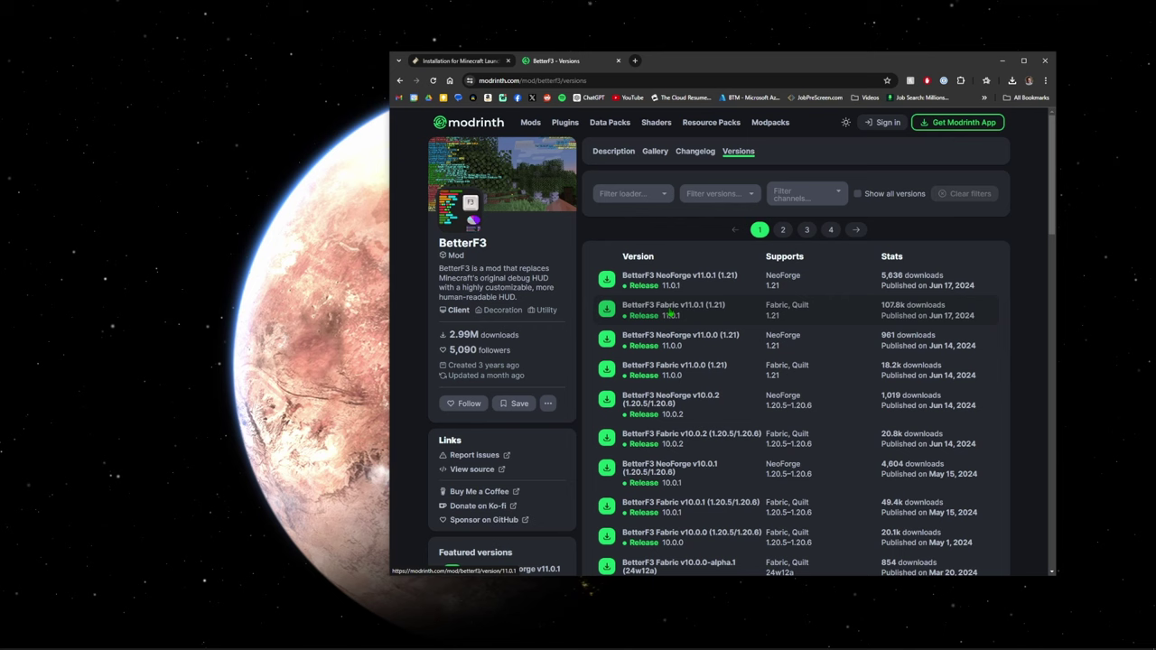
pyautogui.click(680, 310)
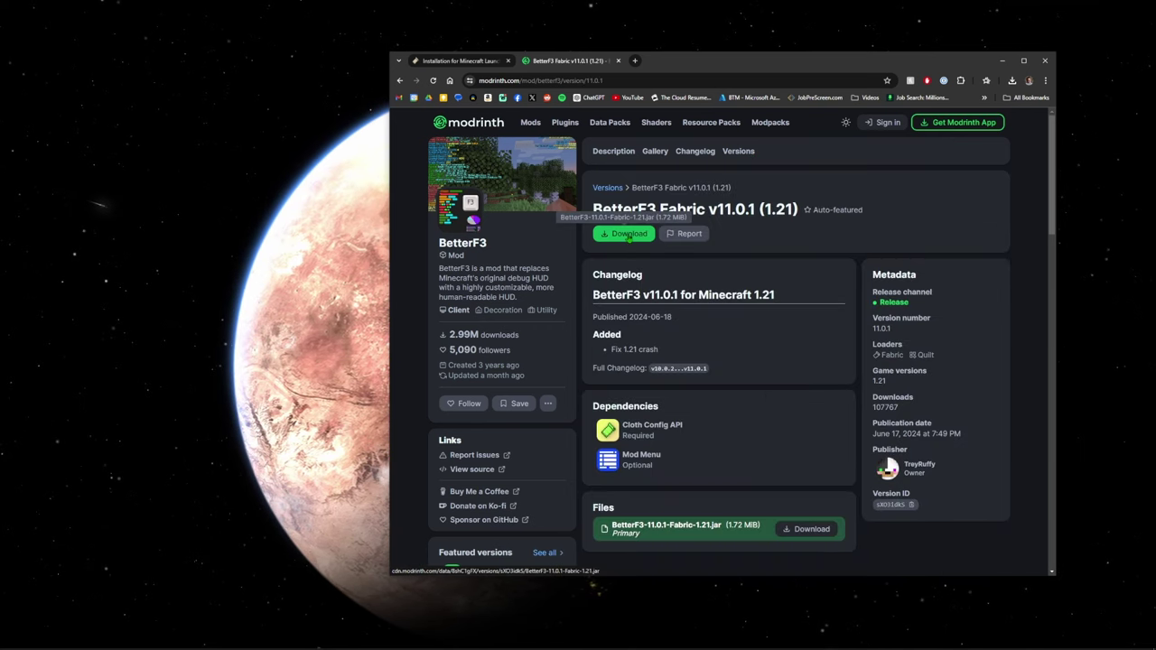
pyautogui.click(626, 234)
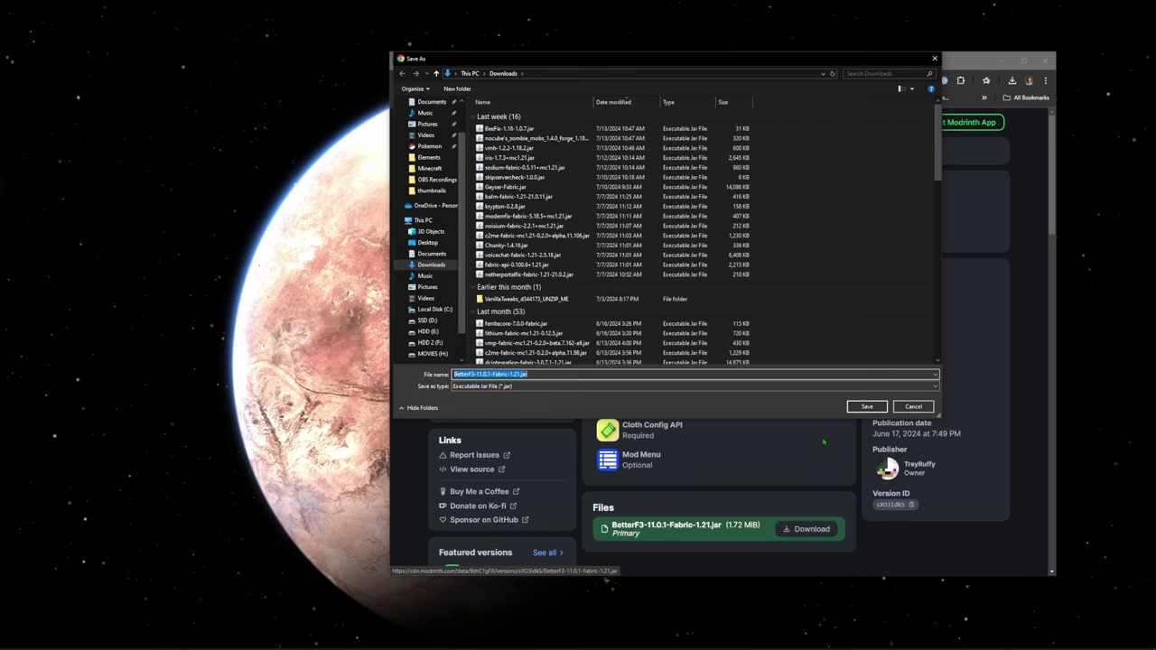
pyautogui.press('Return')
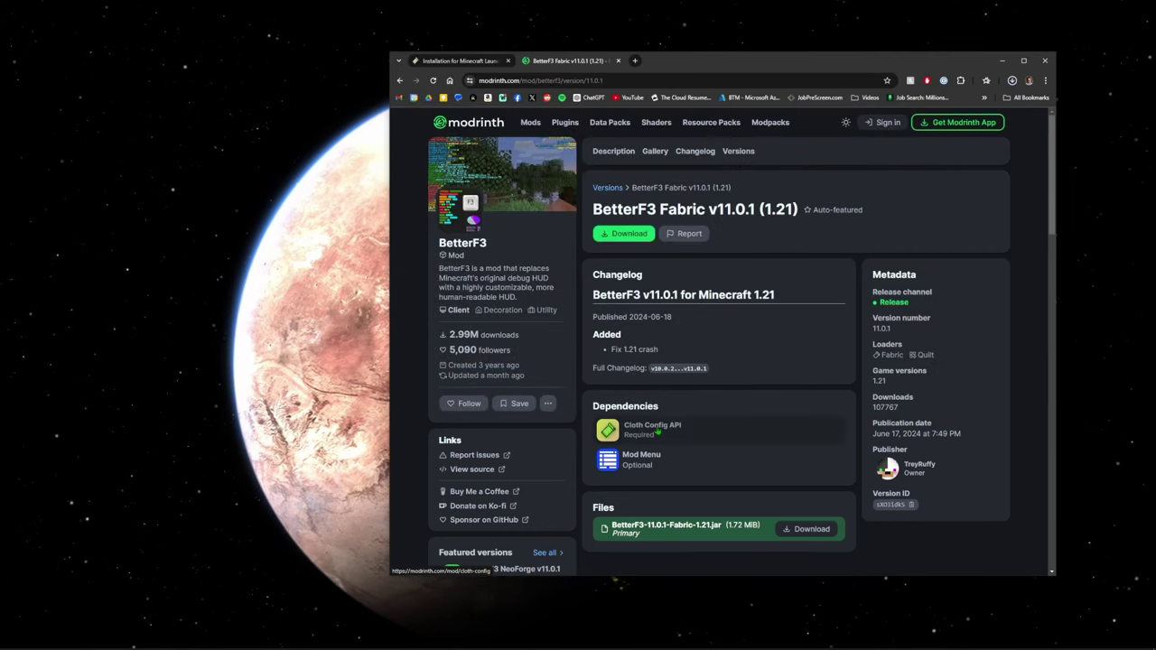
# - Open the Cloth Config API and Mod Menu dependency pages in new tabs, viewing Cloth Config
pyautogui.middleClick(651, 426)
pyautogui.middleClick(640, 456)
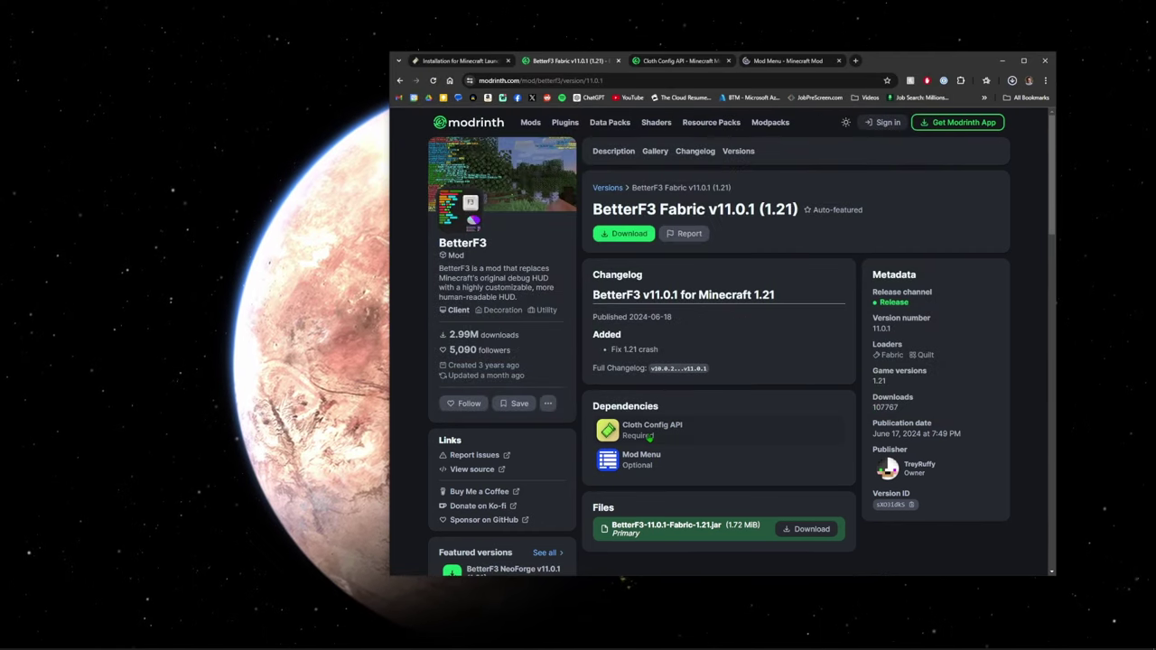
pyautogui.click(683, 61)
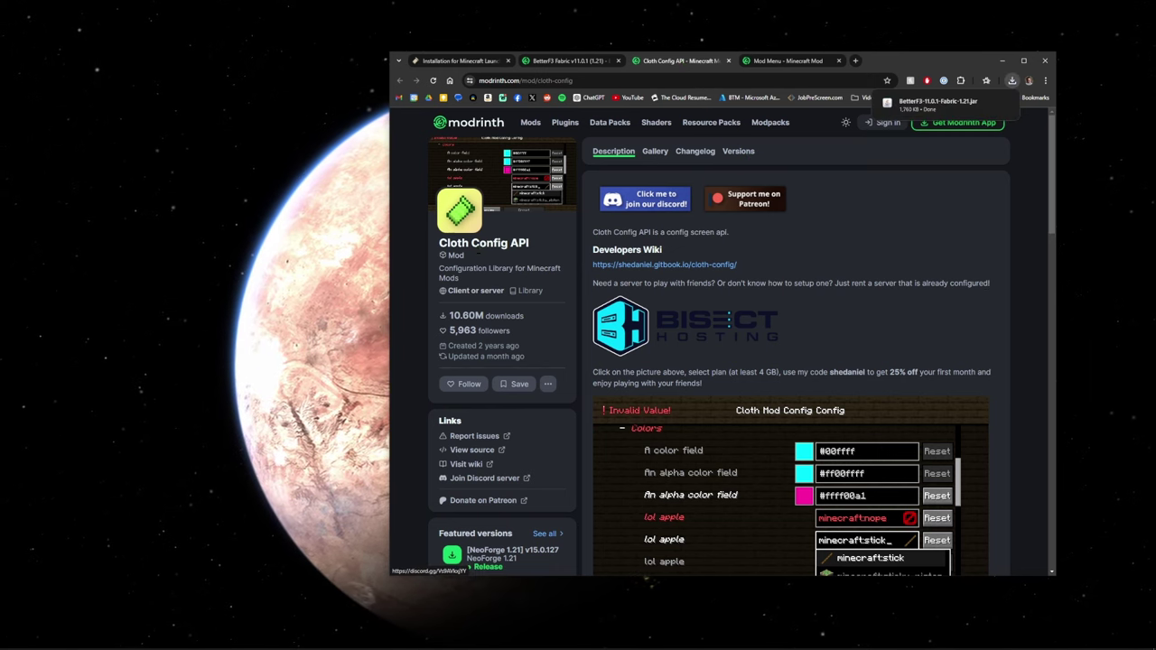
# - Download Cloth Config API 15.0.127 for Fabric 1.21 into Downloads
pyautogui.click(738, 151)
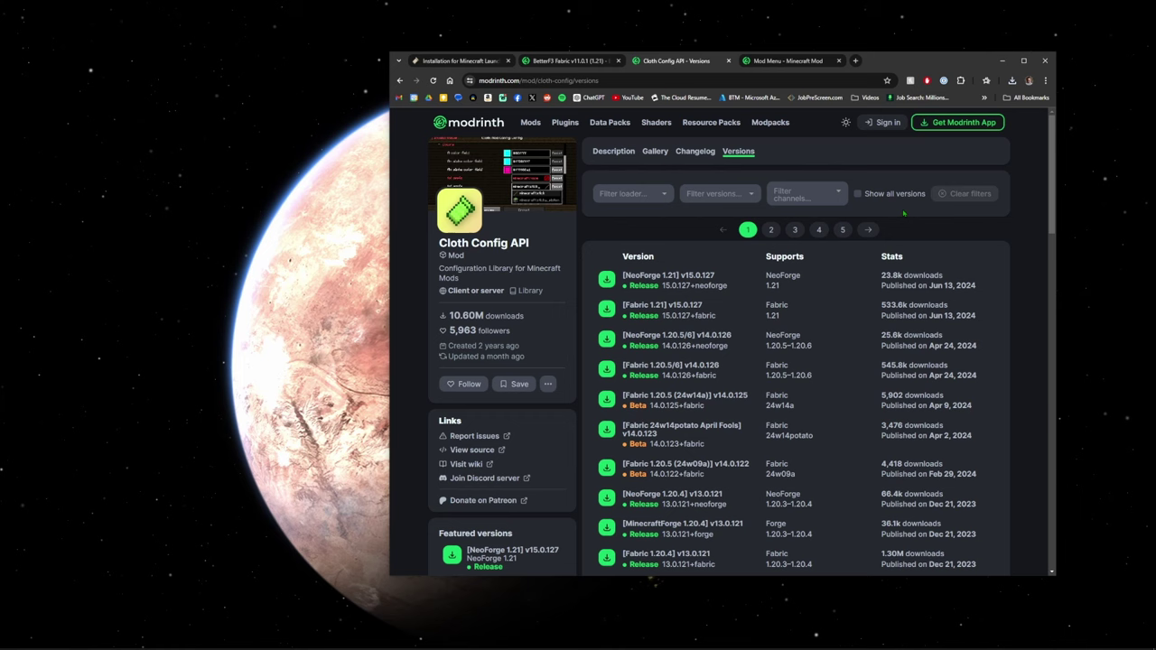
pyautogui.click(678, 311)
pyautogui.click(632, 233)
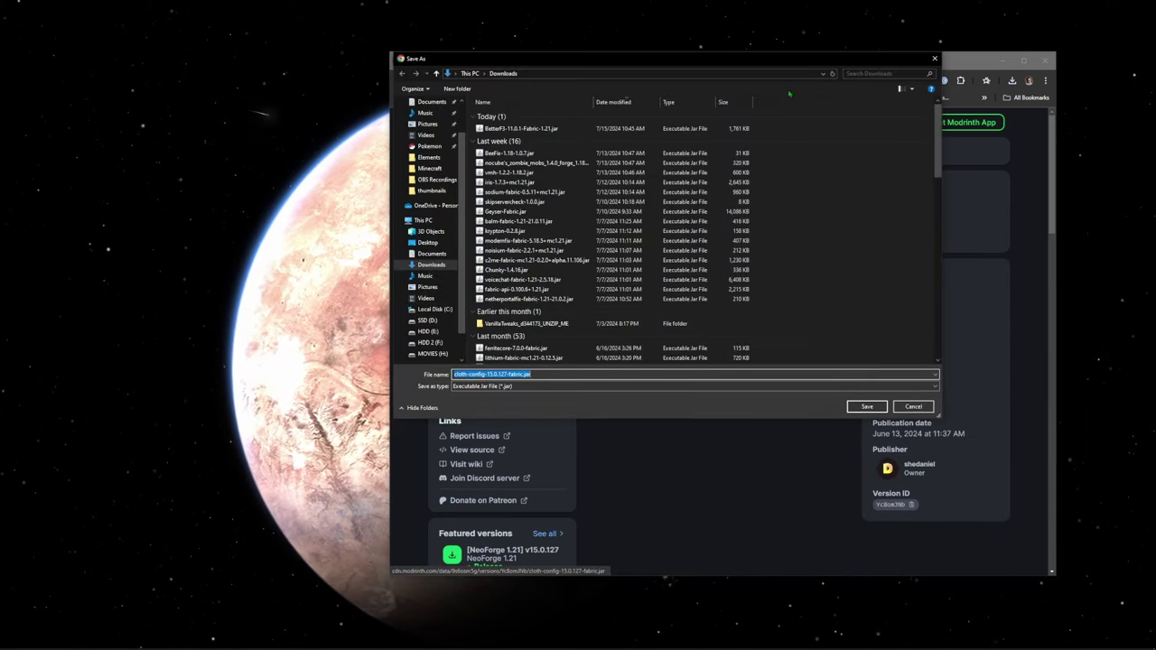
pyautogui.click(866, 406)
# - Download Mod Menu 11.0.1 for Minecraft 1.21 into Downloads
pyautogui.hotkey('ctrl', 'Tab')
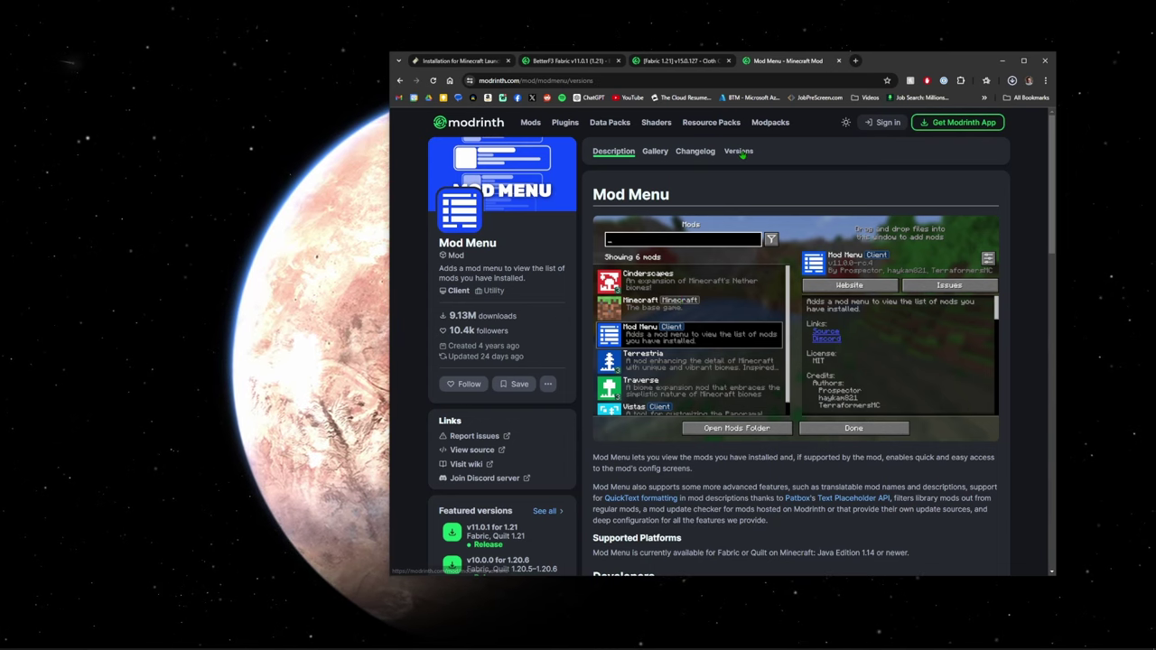
pyautogui.click(738, 152)
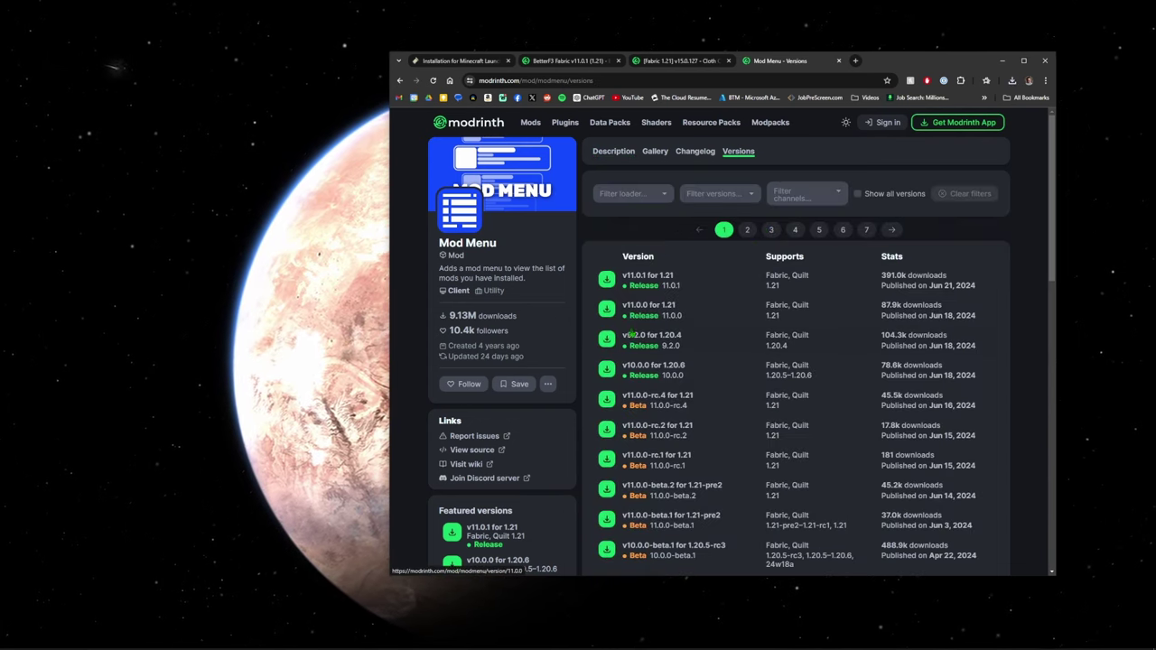
pyautogui.click(695, 282)
pyautogui.click(620, 232)
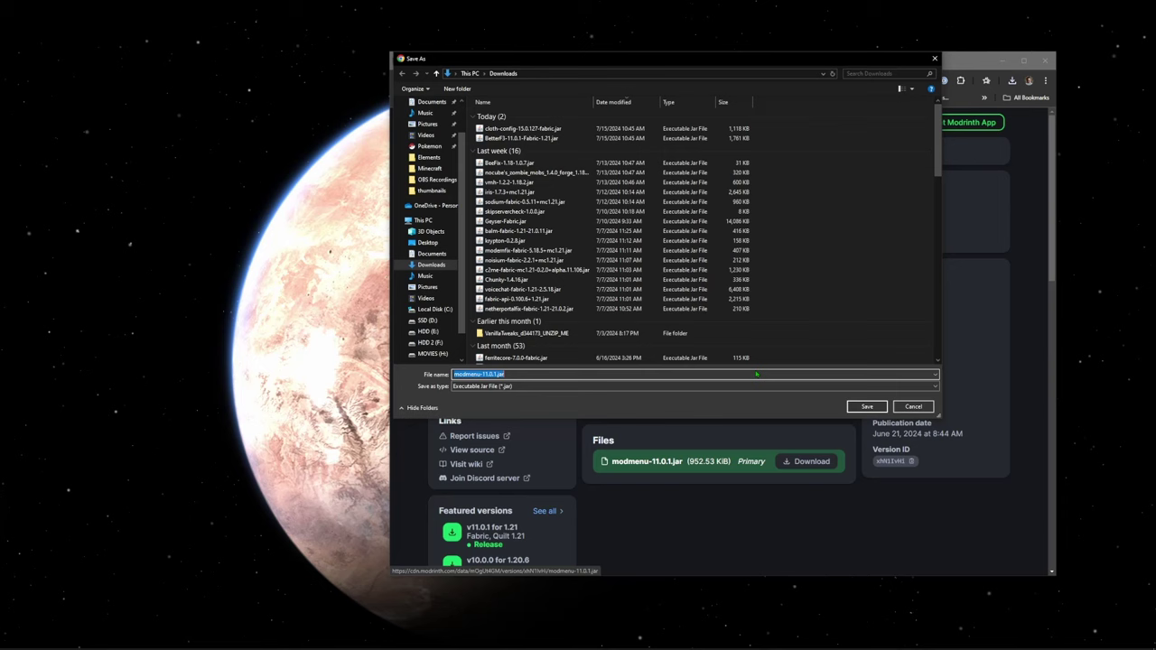
pyautogui.click(866, 406)
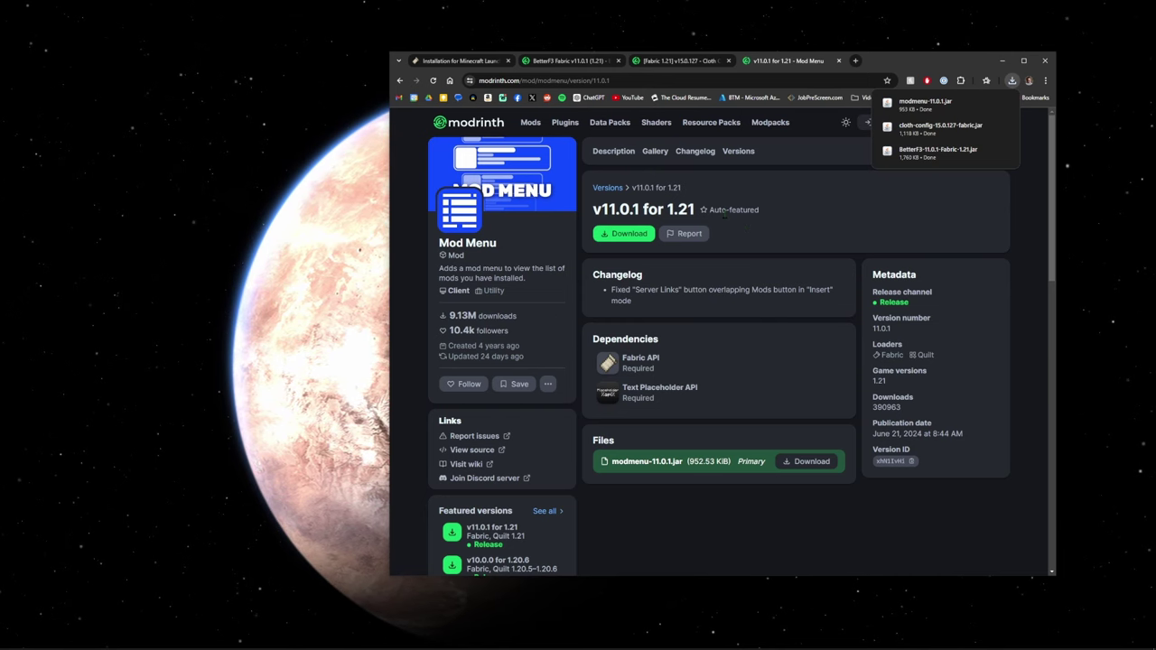
pyautogui.press('super+r')
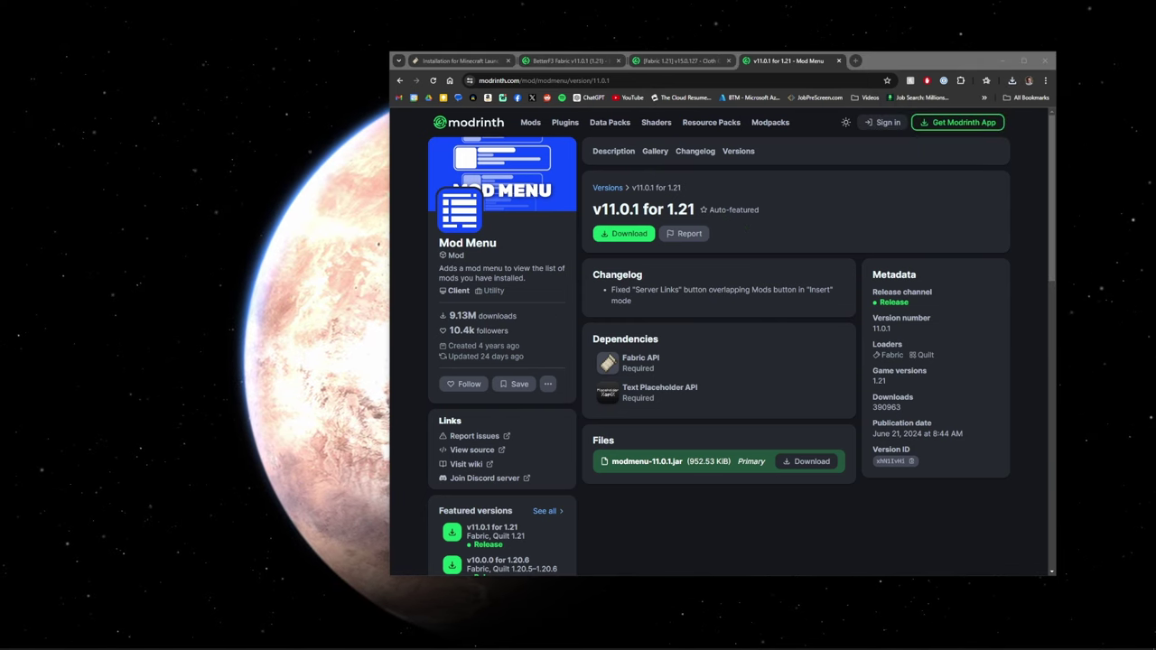
# - Run %appdata% to open the AppData Roaming folder in File Explorer
pyautogui.moveTo(501, 386); pyautogui.dragTo(613, 259)
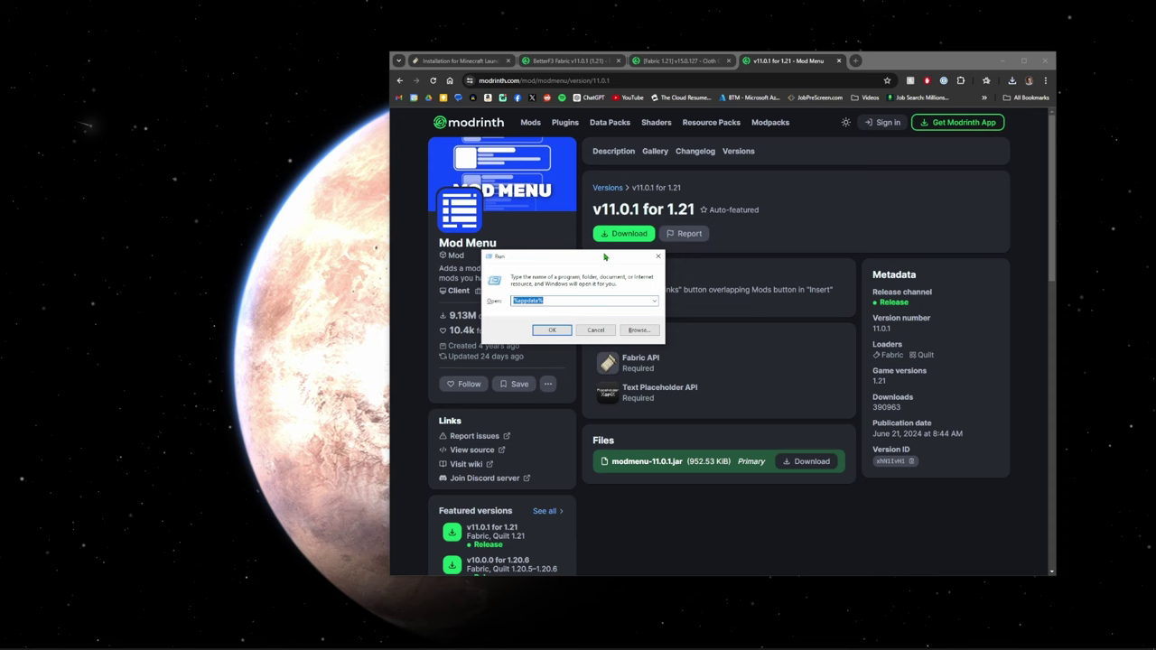
pyautogui.click(596, 300)
pyautogui.hotkey('shift', 'Left')
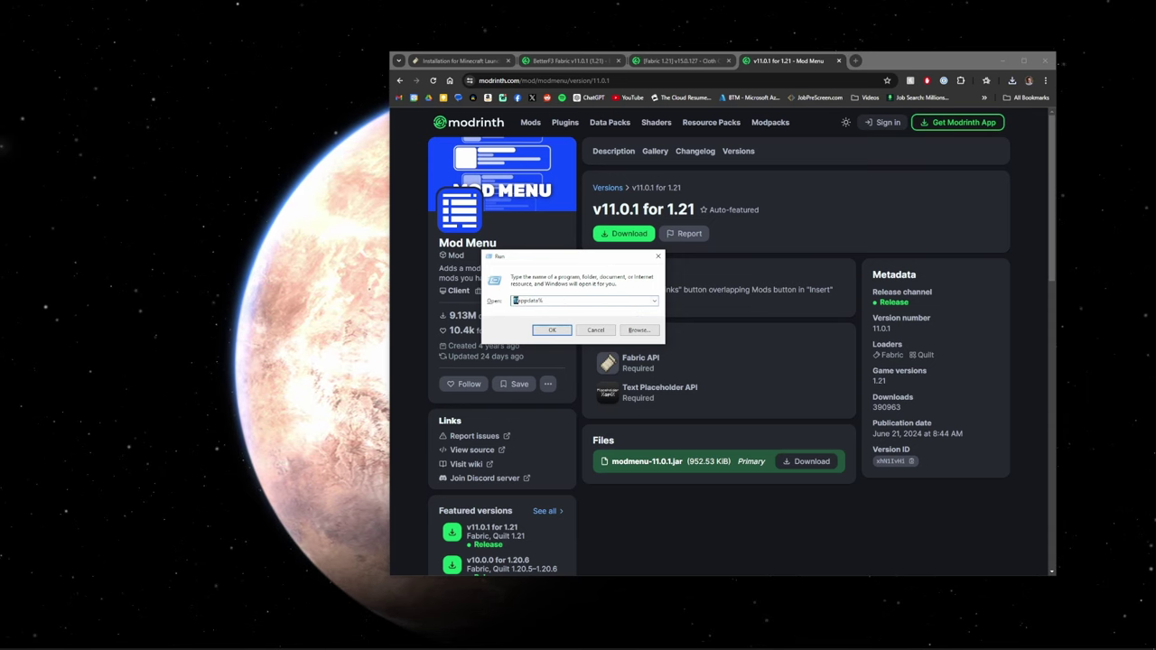
pyautogui.moveTo(514, 299); pyautogui.dragTo(536, 302)
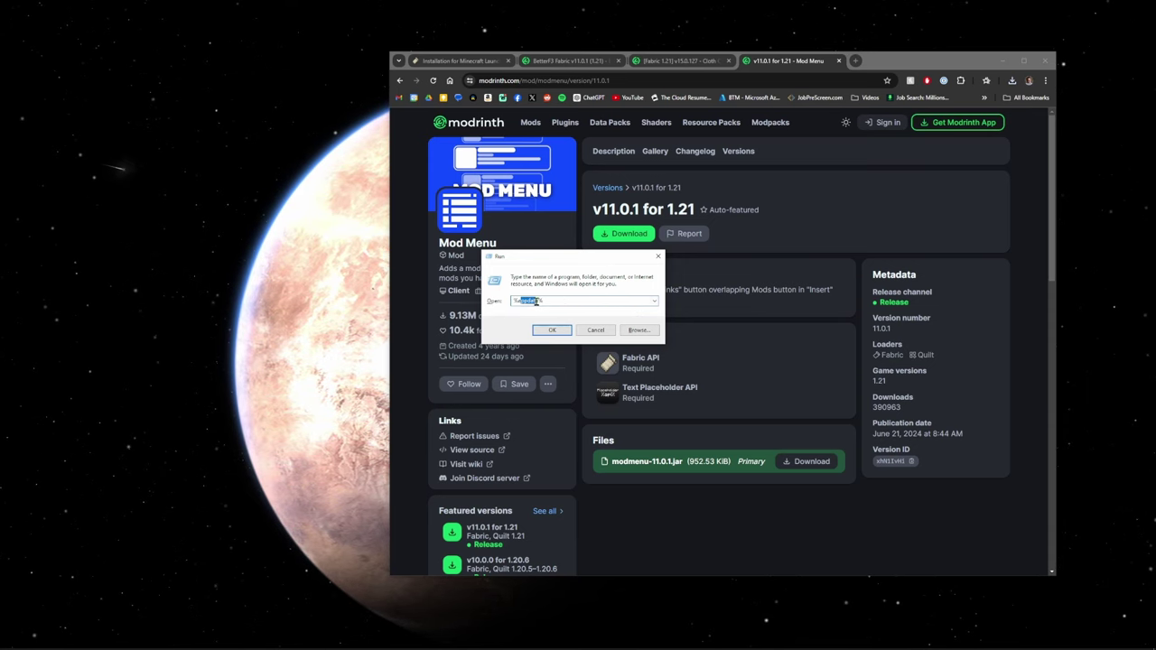
pyautogui.click(580, 301)
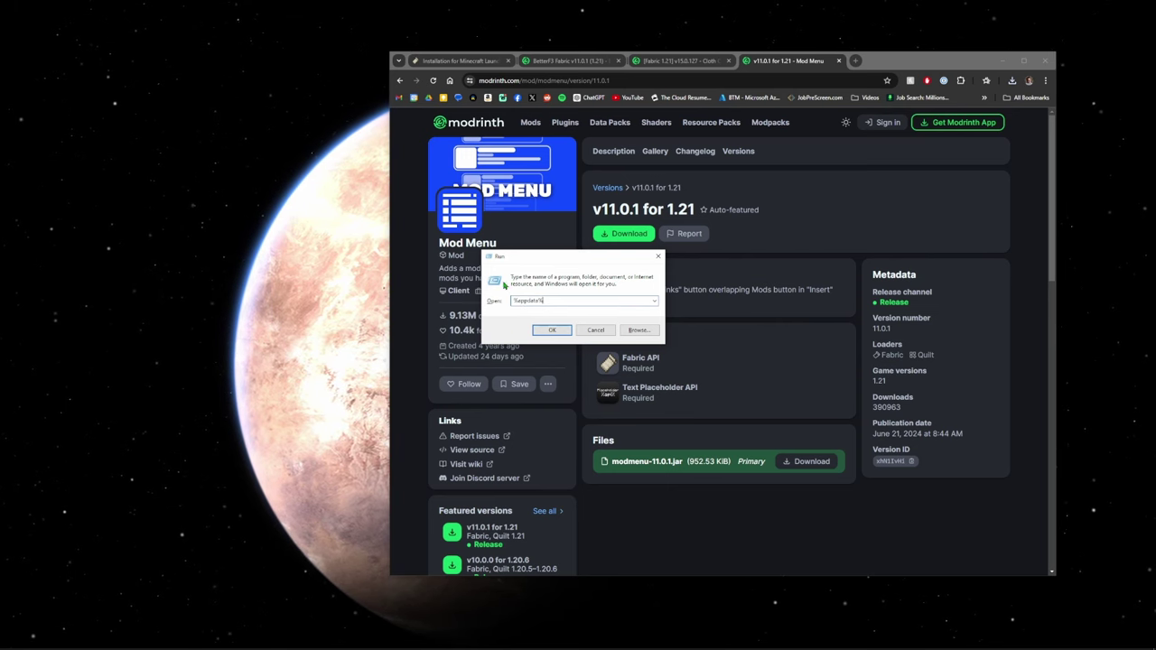
pyautogui.click(552, 329)
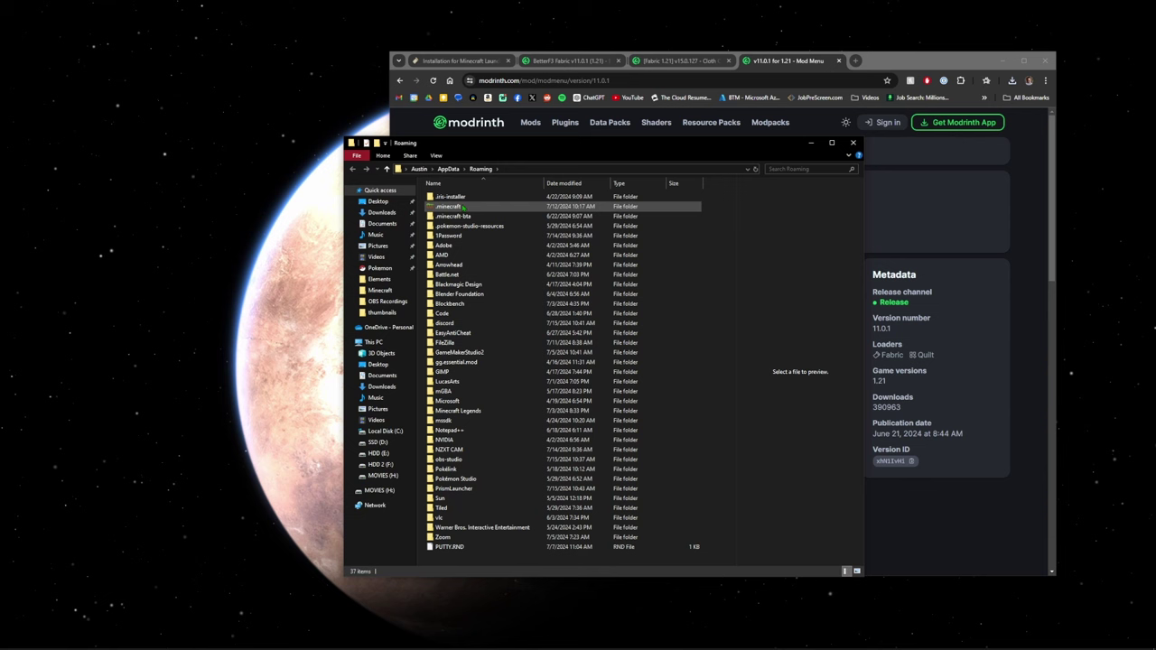
# - Go from Roaming into .minecraft and open its empty mods folder
pyautogui.click(448, 207)
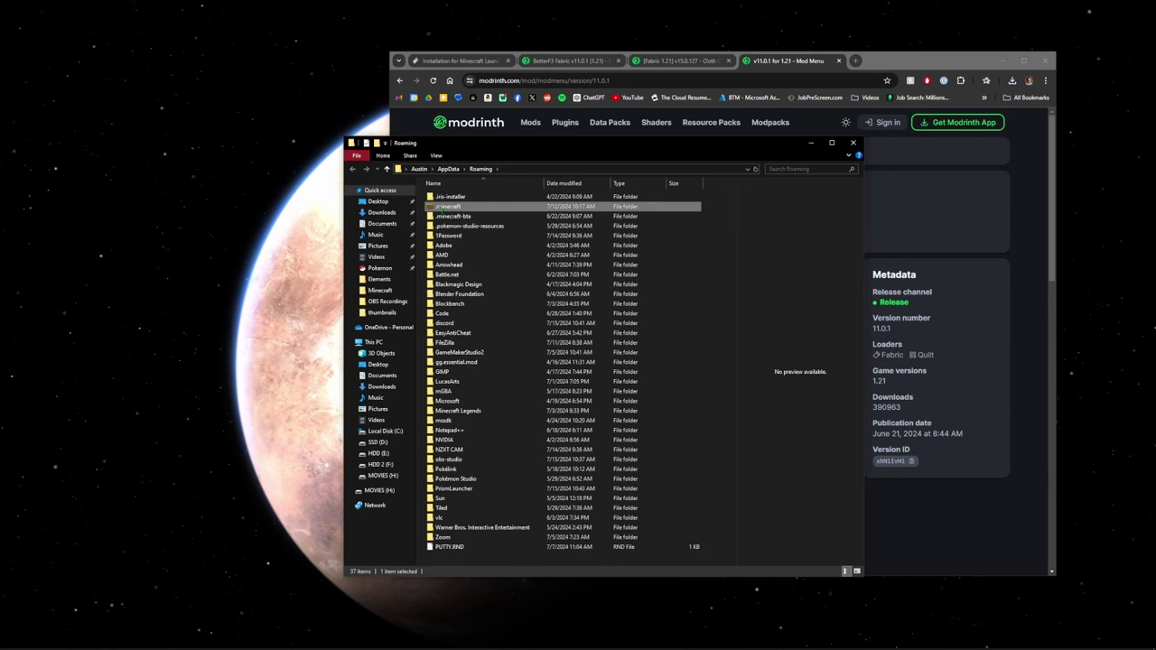
pyautogui.doubleClick(466, 208)
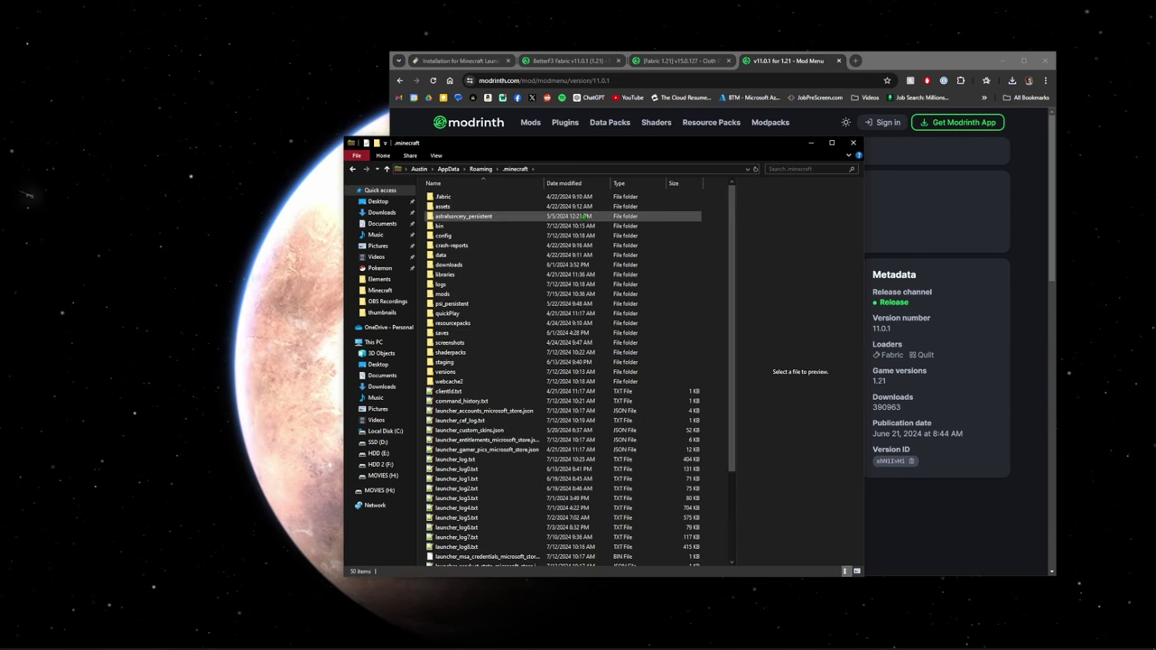
pyautogui.click(470, 298)
pyautogui.doubleClick(472, 297)
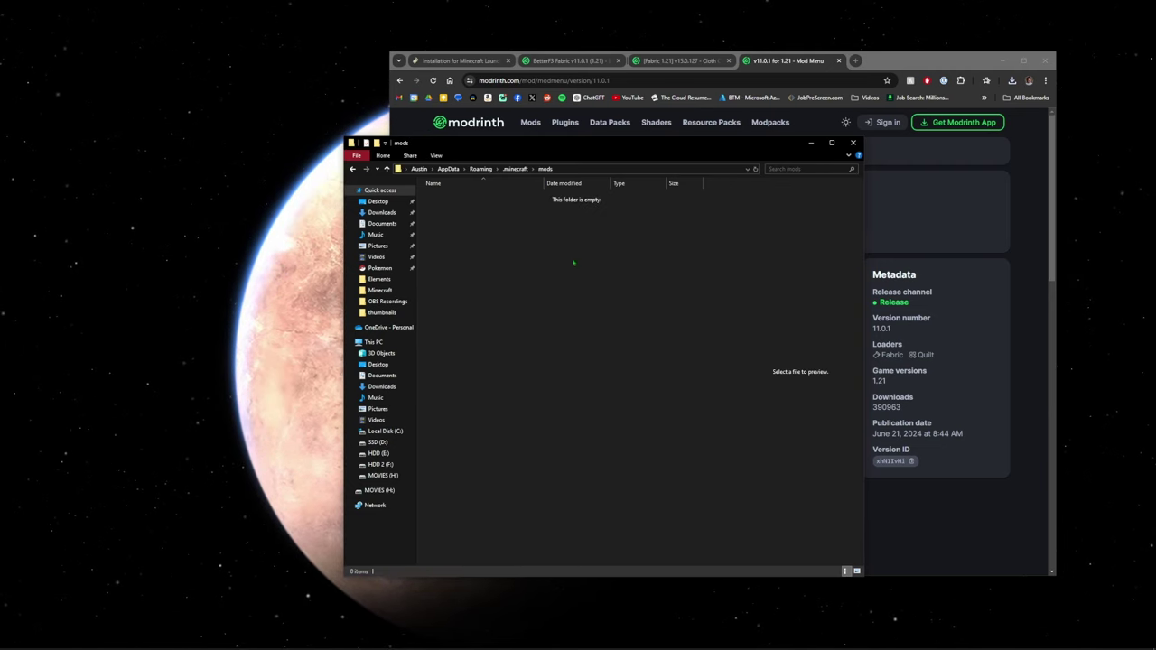
pyautogui.click(1011, 80)
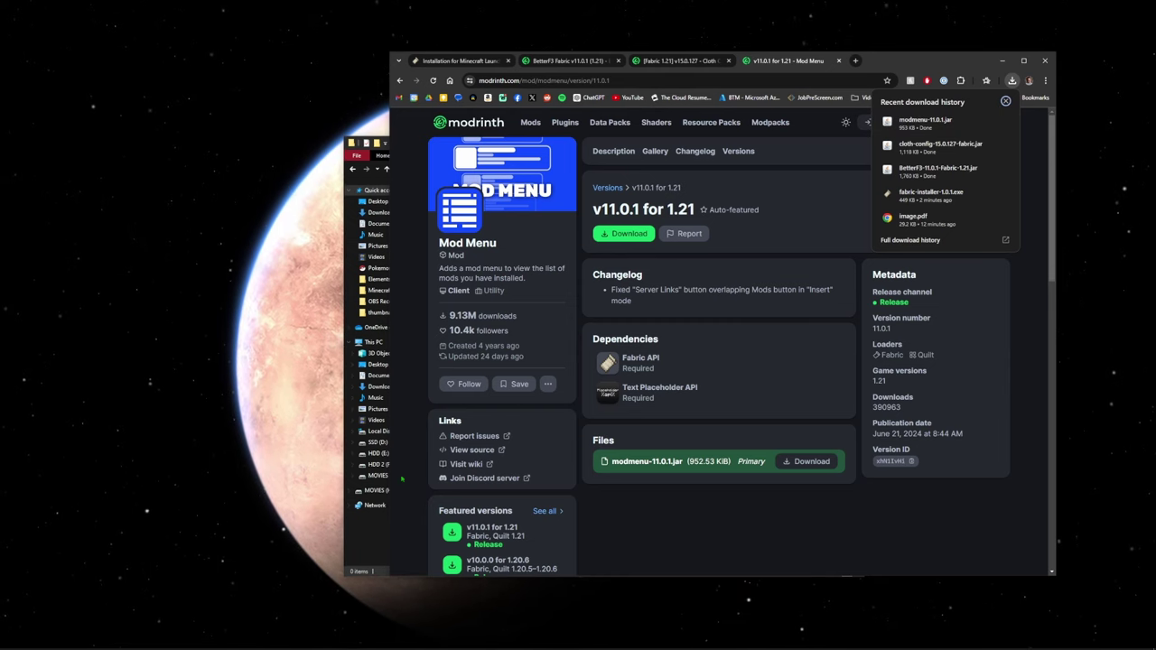
# - Drag modmenu-11.0.1, cloth-config-15.0.127-fabric and BetterF3 jars into mods, then close the folder
pyautogui.click(374, 556)
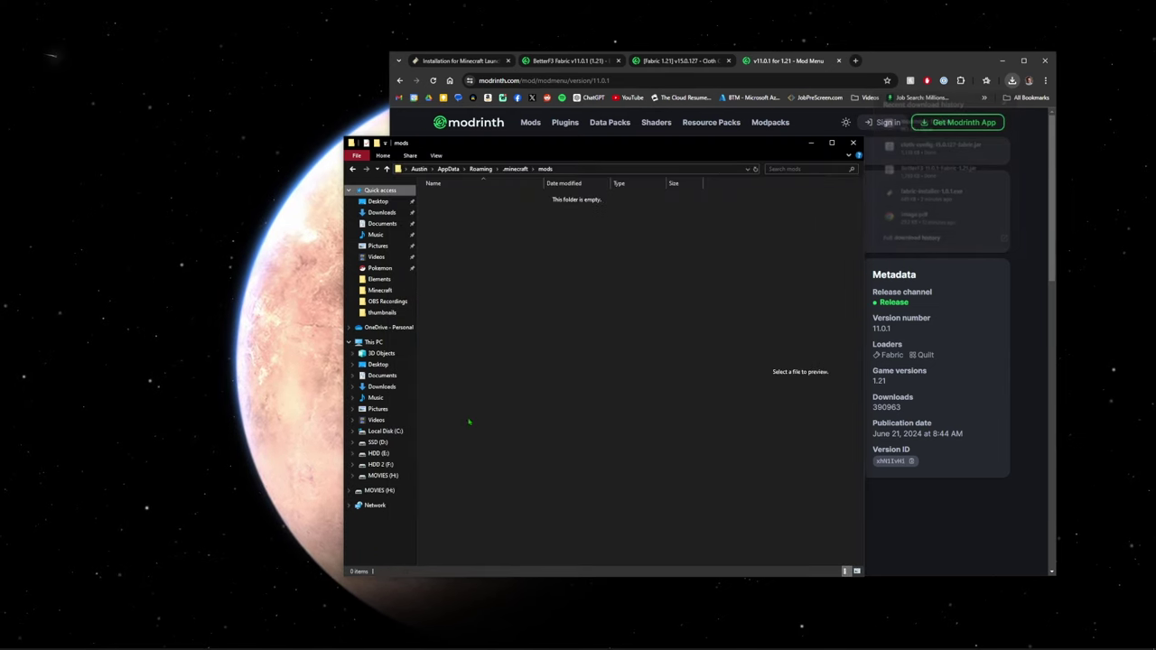
pyautogui.moveTo(597, 140); pyautogui.dragTo(371, 181)
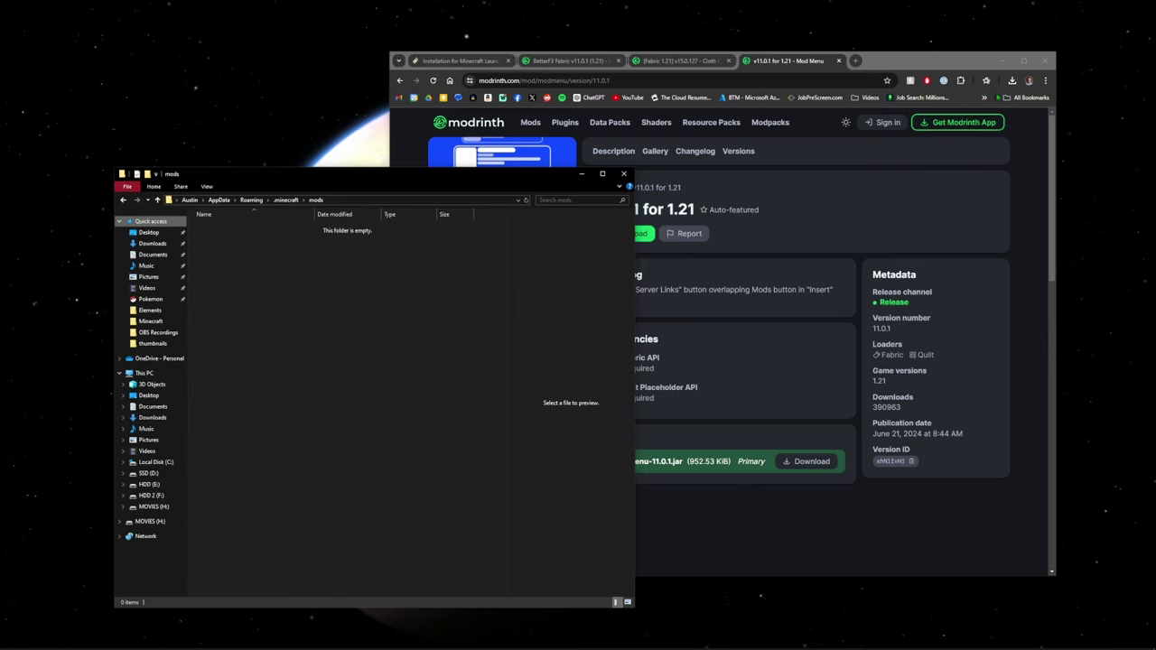
pyautogui.click(1011, 81)
pyautogui.moveTo(916, 122); pyautogui.dragTo(316, 375)
pyautogui.moveTo(934, 144); pyautogui.dragTo(318, 388)
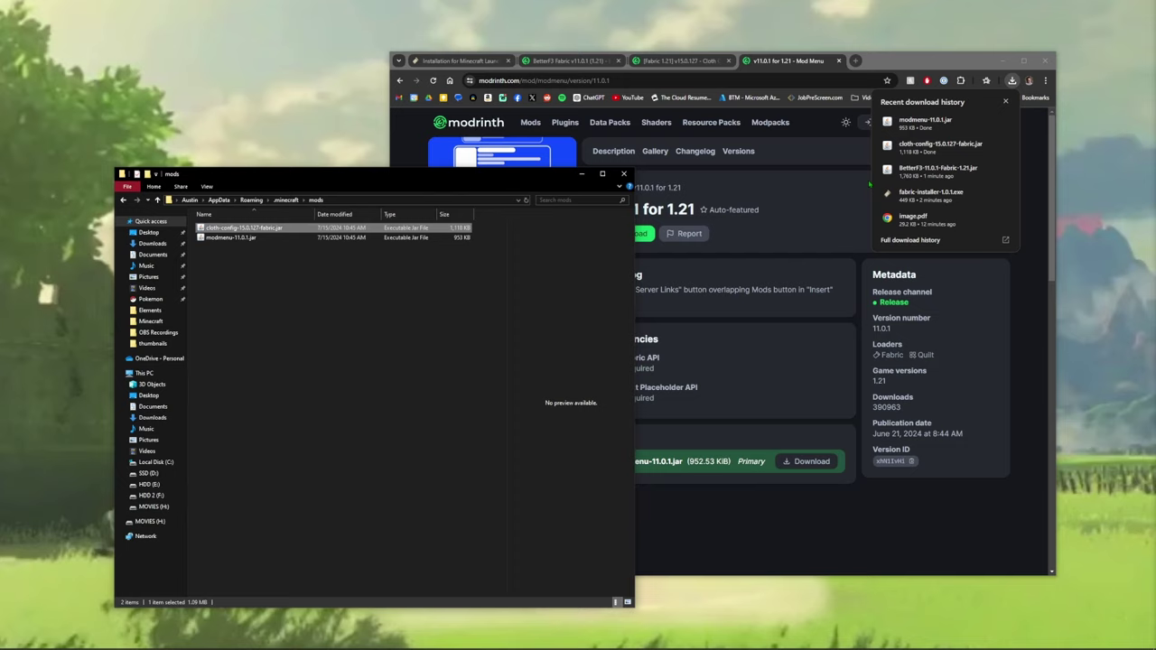
pyautogui.moveTo(934, 169); pyautogui.dragTo(368, 336)
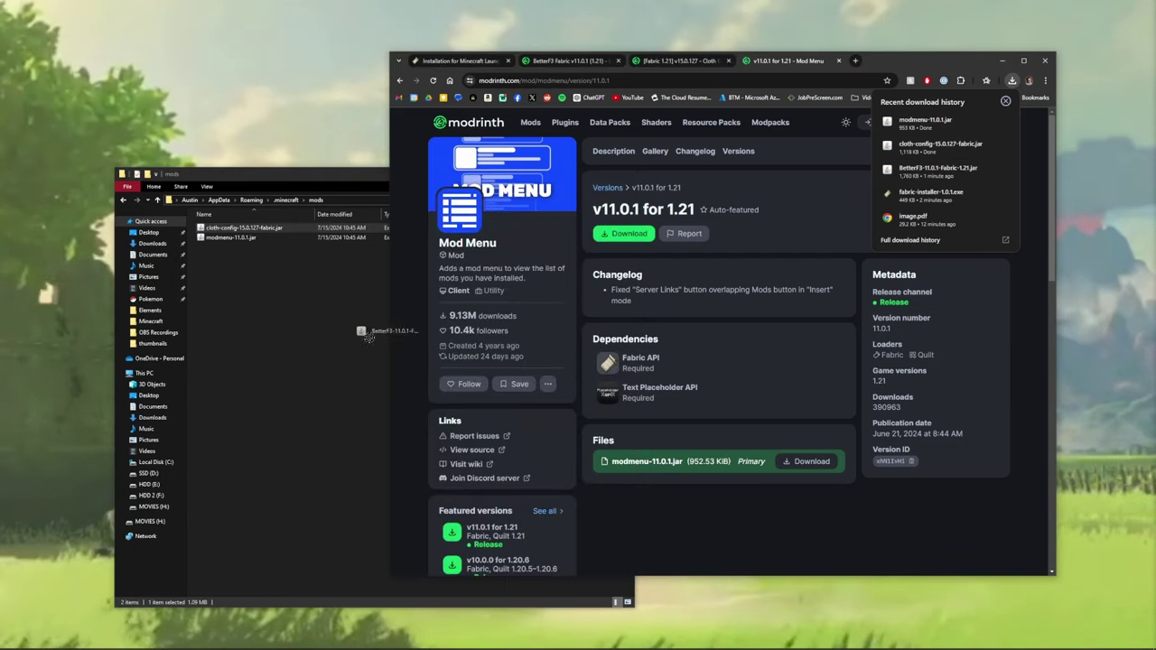
pyautogui.moveTo(265, 384); pyautogui.dragTo(258, 383)
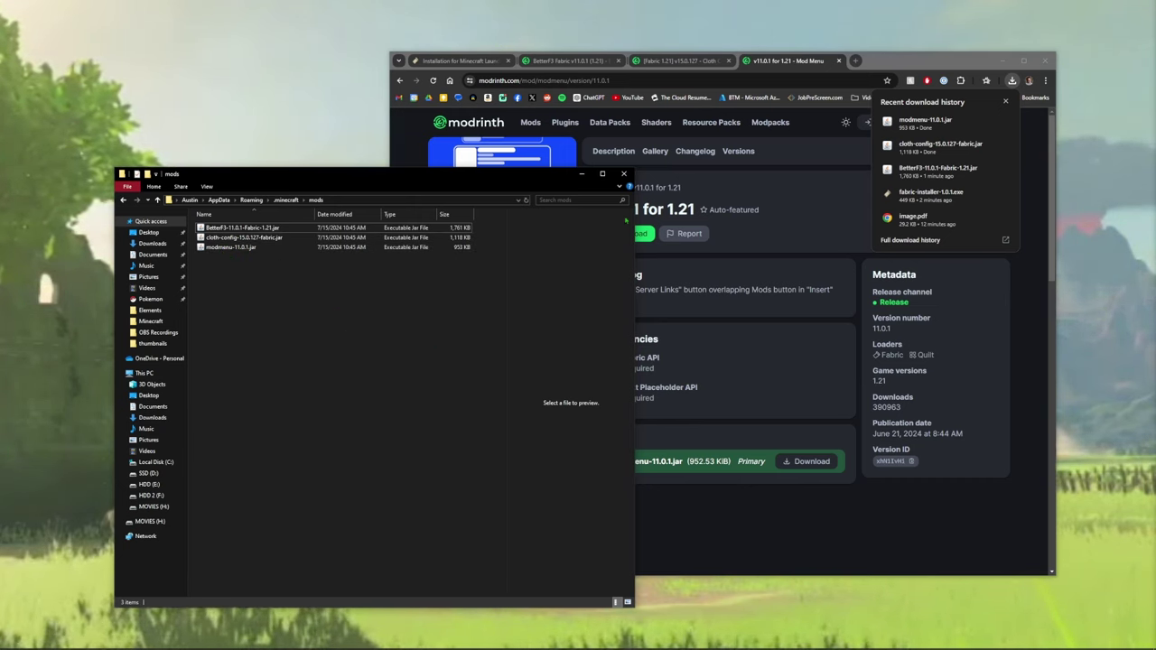
pyautogui.click(625, 172)
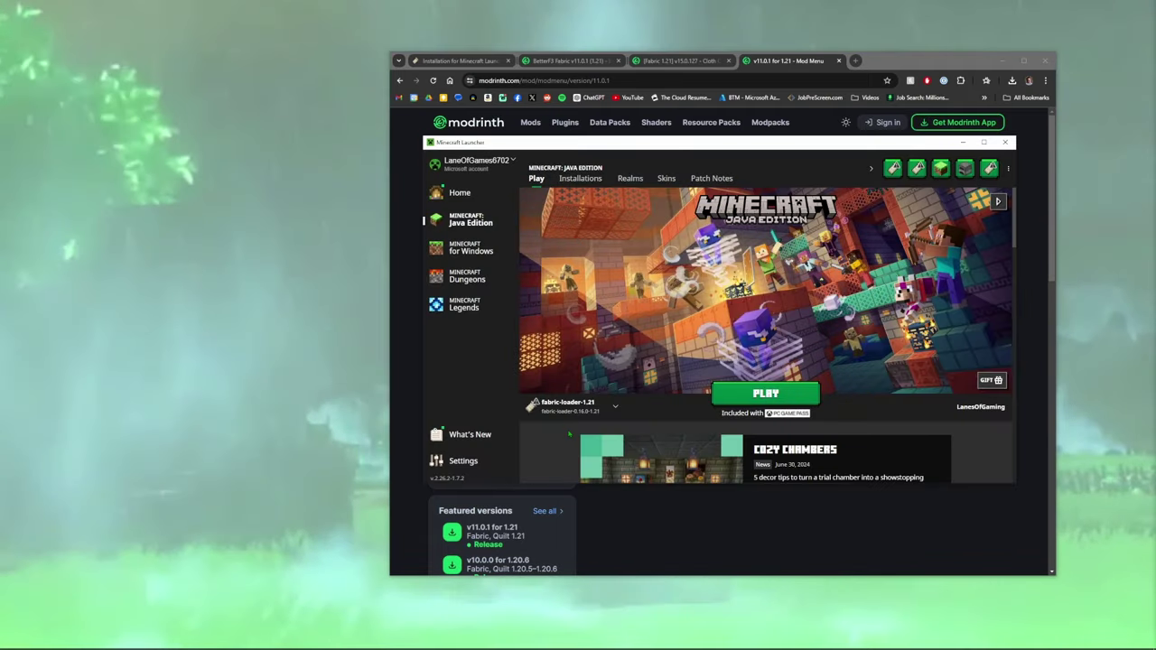
# - Launch Minecraft with the fabric-loader-1.21 installation selected
pyautogui.moveTo(607, 408)
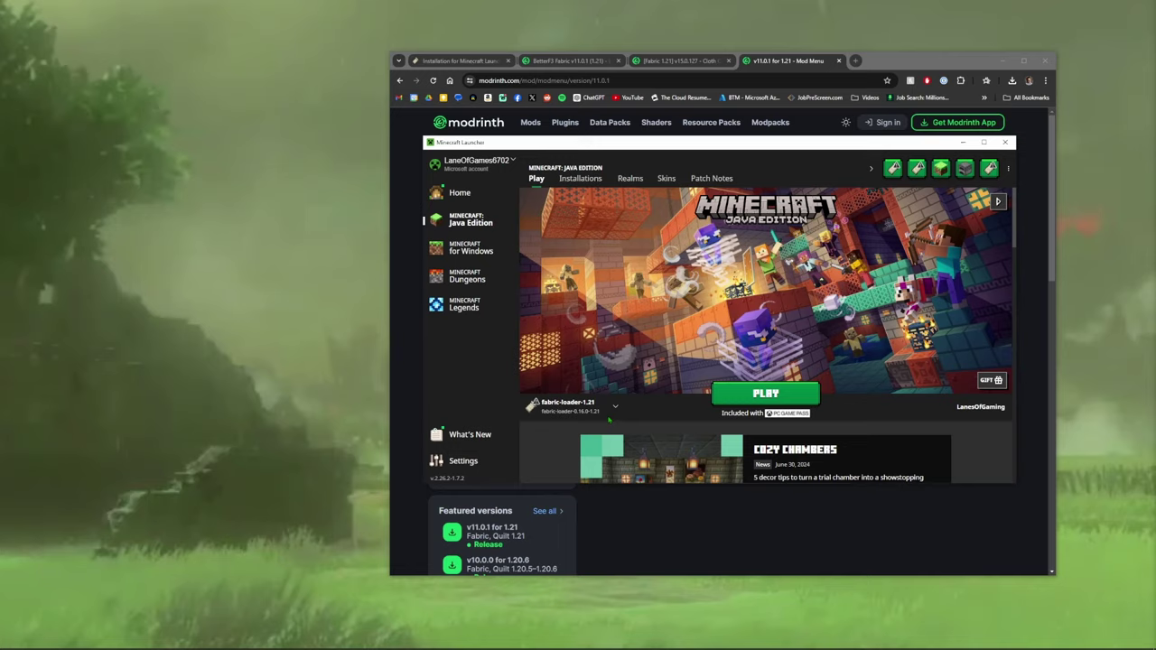
pyautogui.click(569, 406)
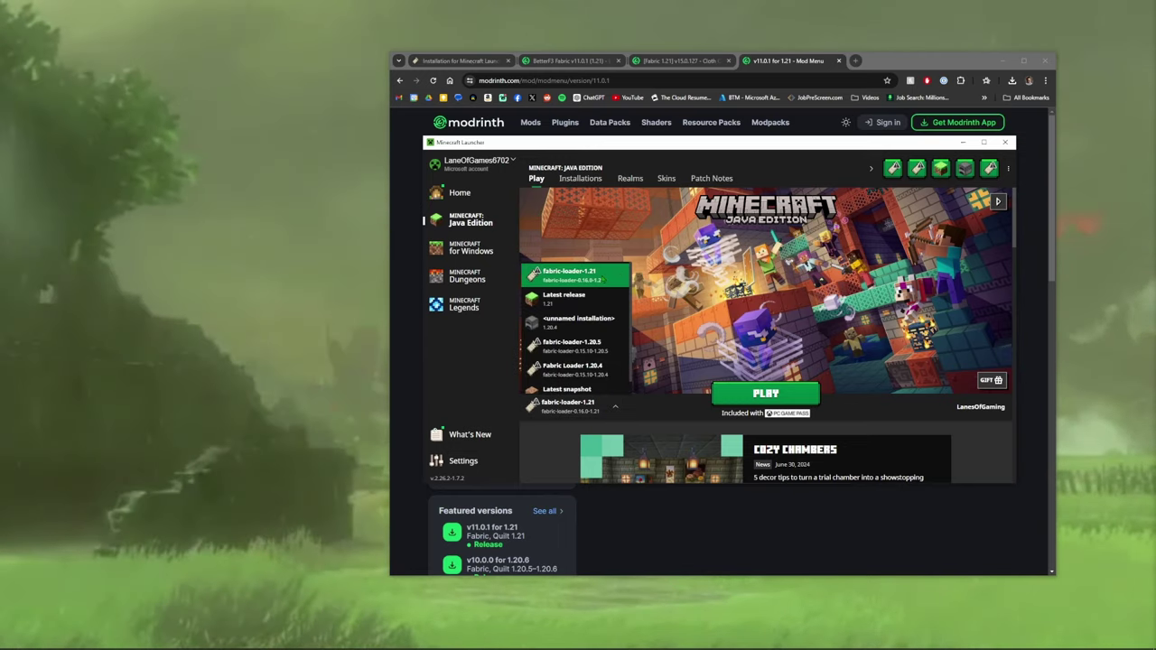
pyautogui.click(568, 406)
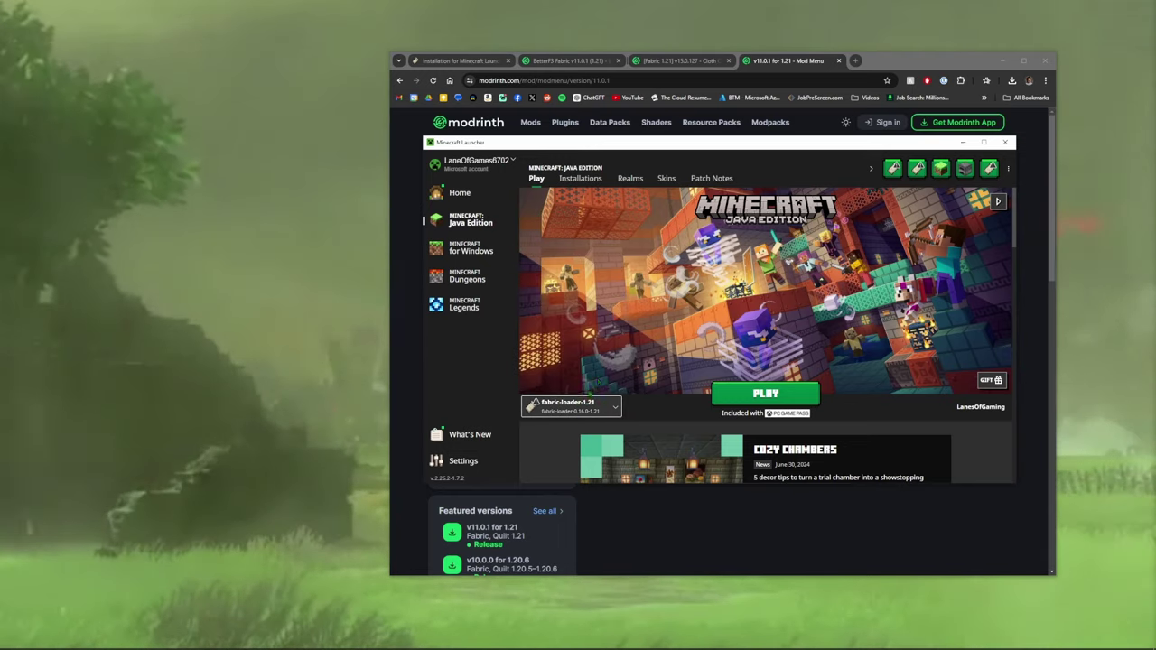
pyautogui.click(569, 406)
pyautogui.click(568, 406)
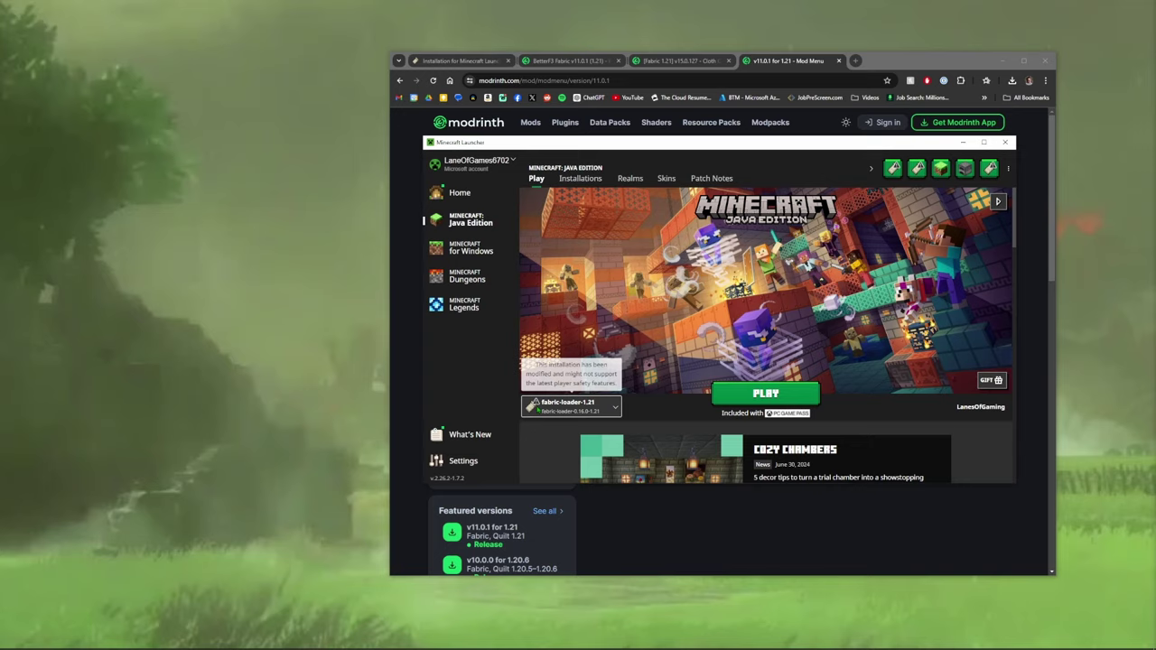
pyautogui.click(765, 394)
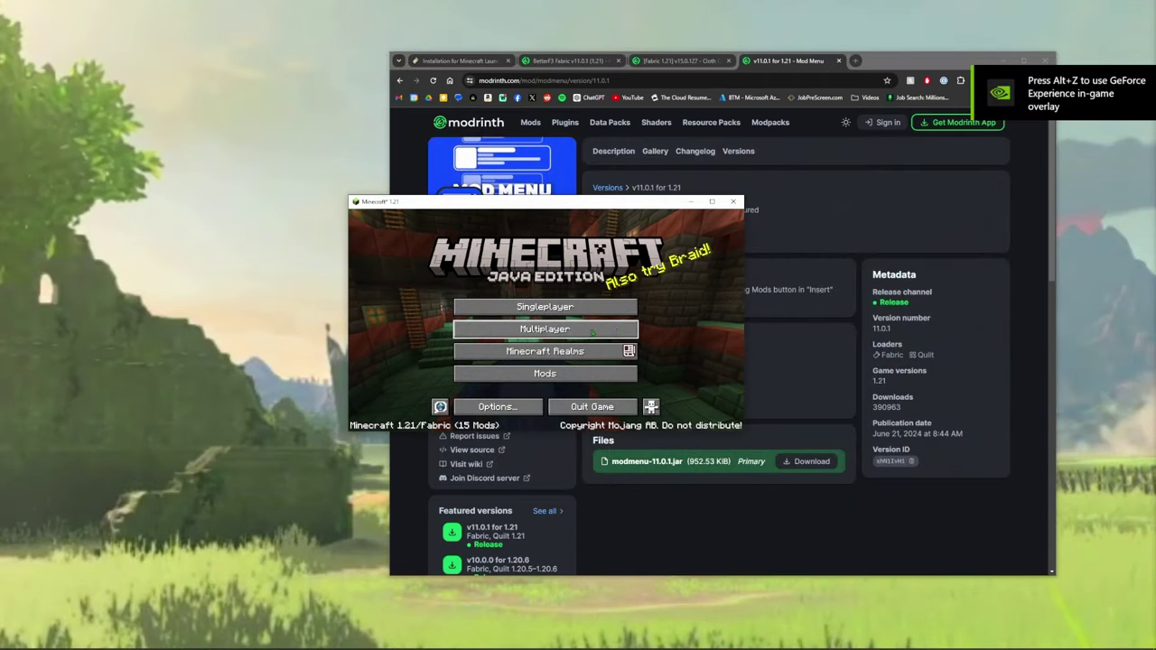
# - Maximize the game window and start the Tutorial world from the Singleplayer list
pyautogui.doubleClick(576, 204)
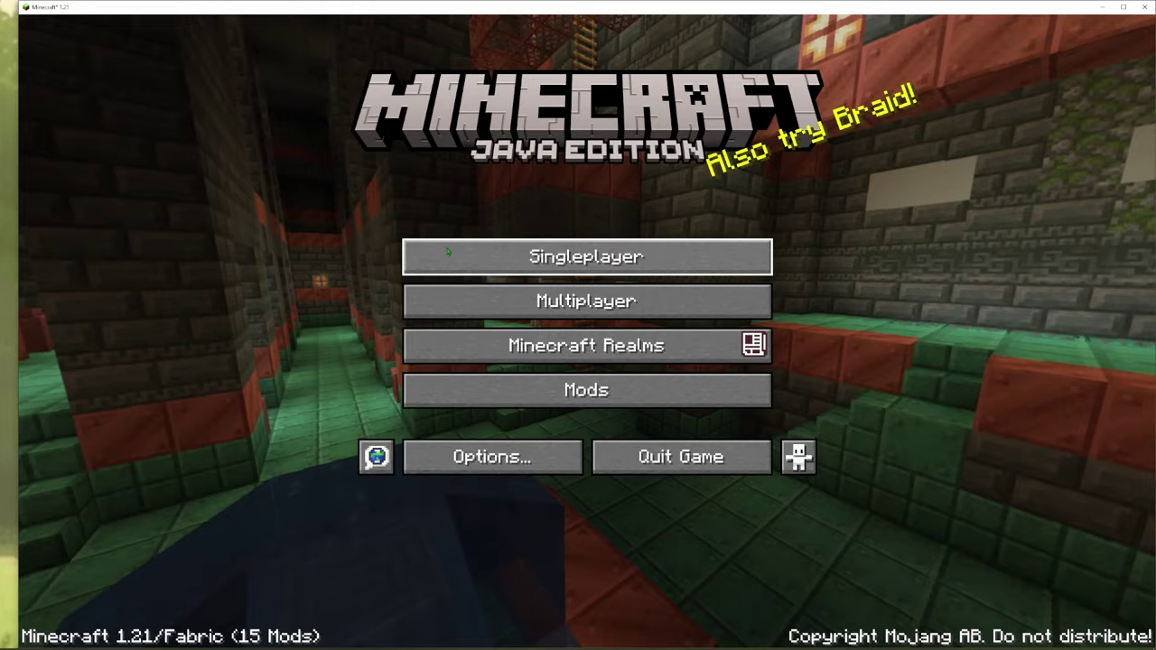
pyautogui.click(549, 259)
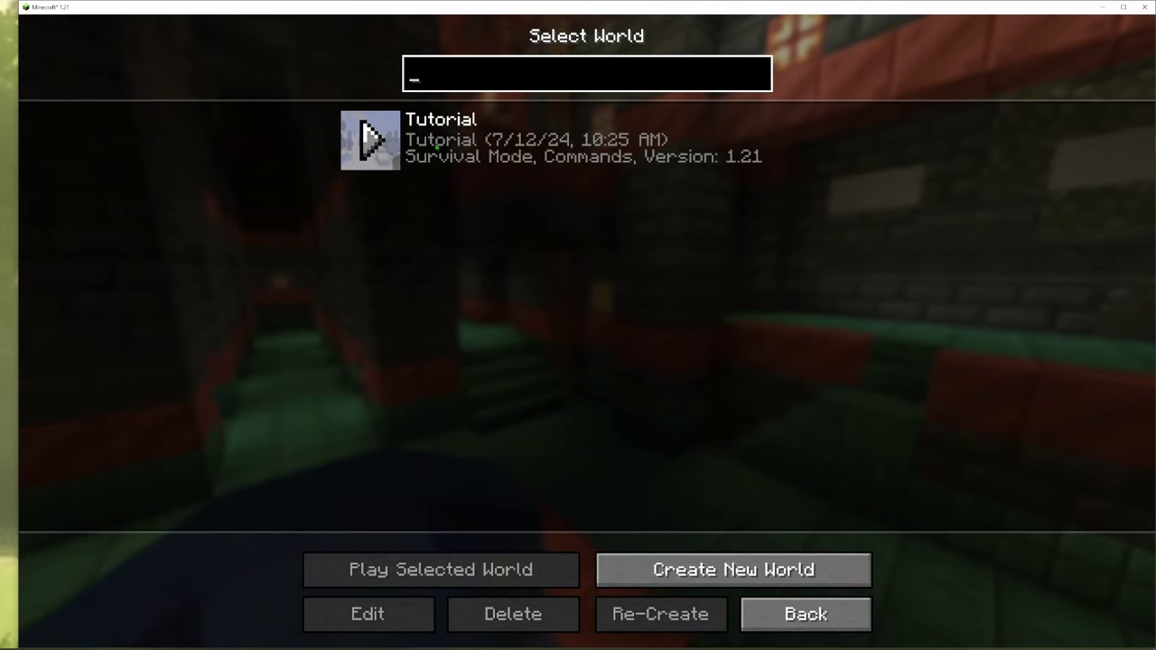
pyautogui.click(380, 143)
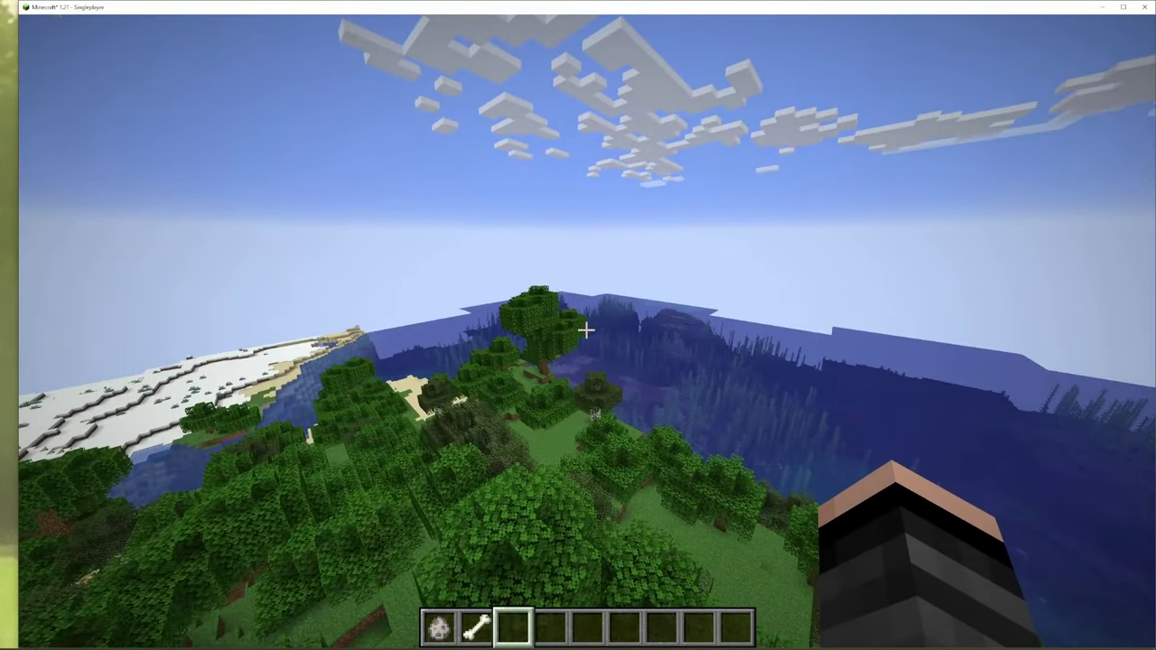
# - Check the survival inventory, walk forward over the forest, then pause to the Game Menu
pyautogui.press('e')
pyautogui.click(742, 469)
pyautogui.press('e')
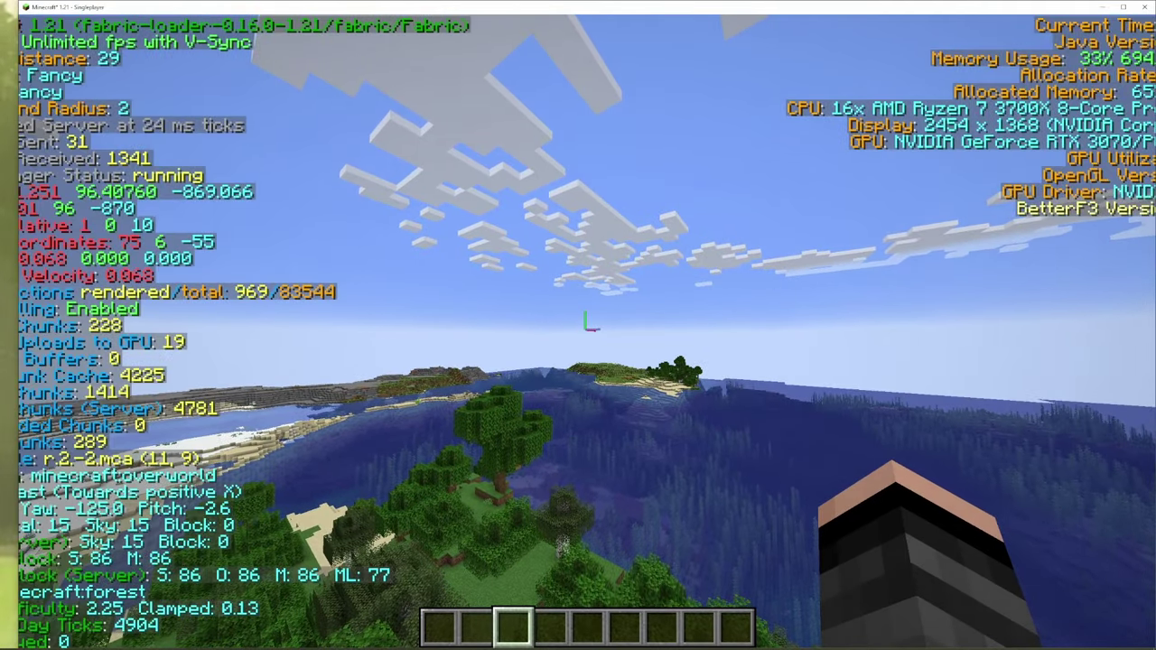
pyautogui.press('w')
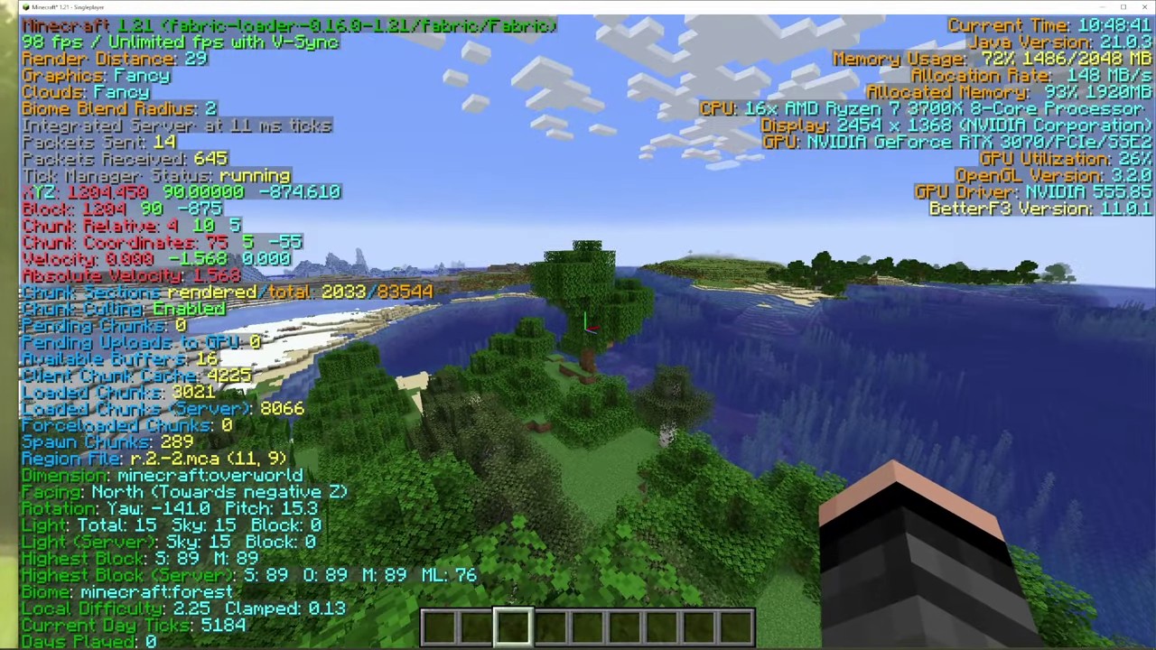
pyautogui.press('Escape')
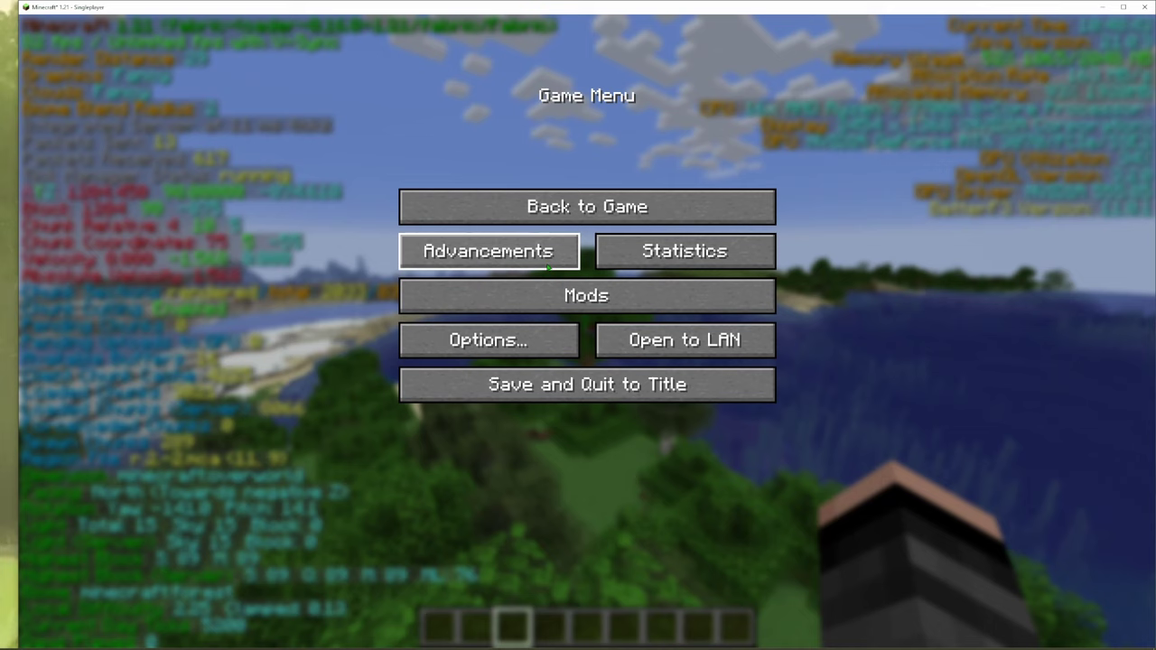
# - Open BetterF3's settings from the Mods list and edit its left-side modules
pyautogui.click(553, 301)
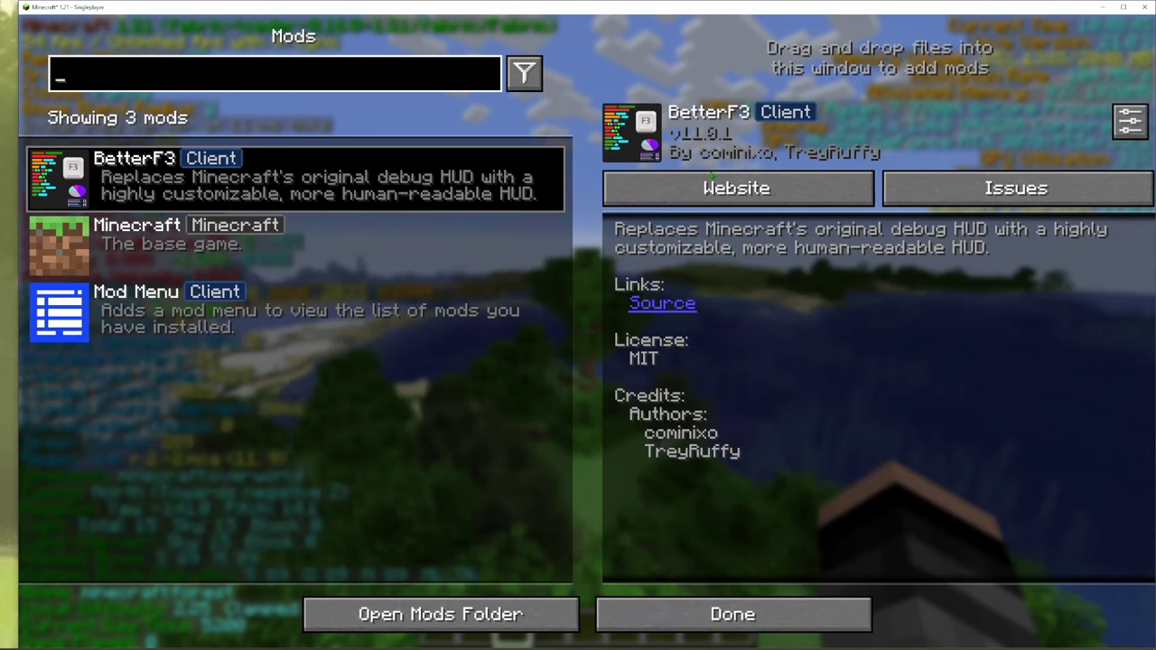
pyautogui.click(136, 200)
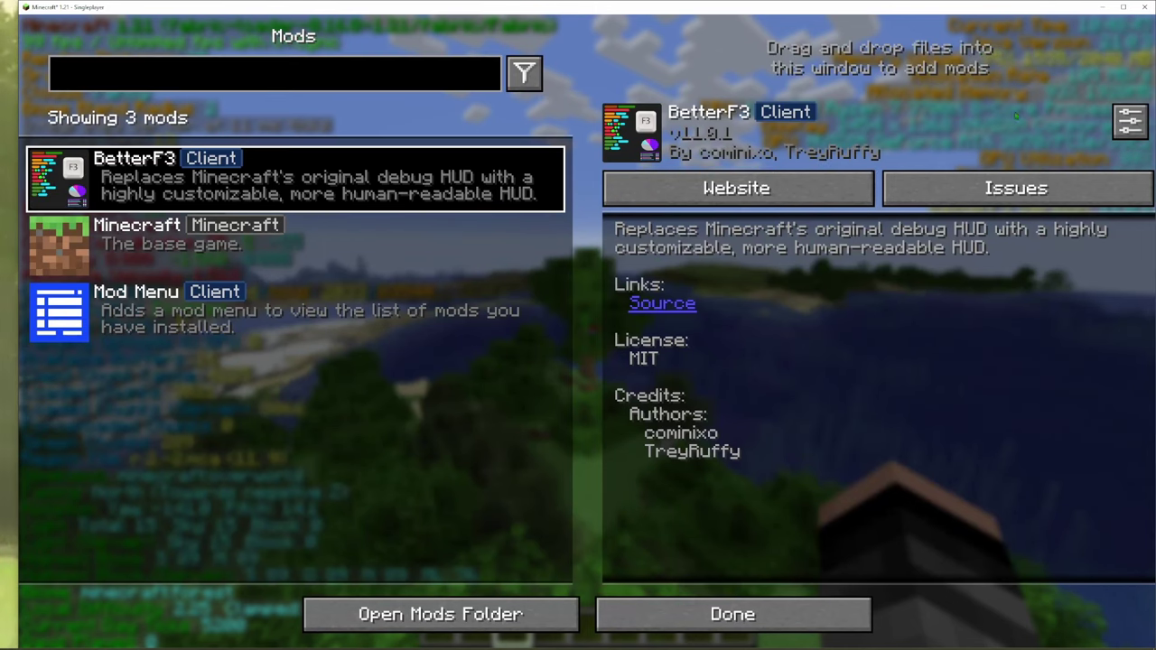
pyautogui.click(1130, 122)
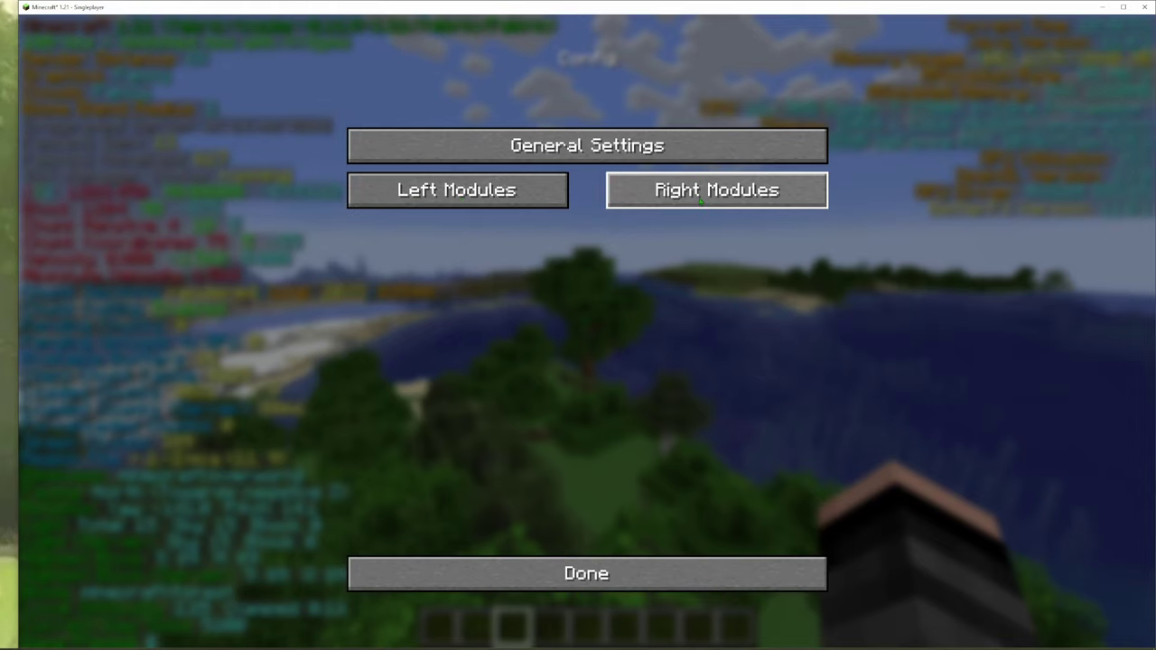
pyautogui.click(435, 207)
# - Delete the Misc Left, Separator, Help and Sounds modules from the left list
pyautogui.moveTo(819, 291); pyautogui.dragTo(825, 517)
pyautogui.click(559, 492)
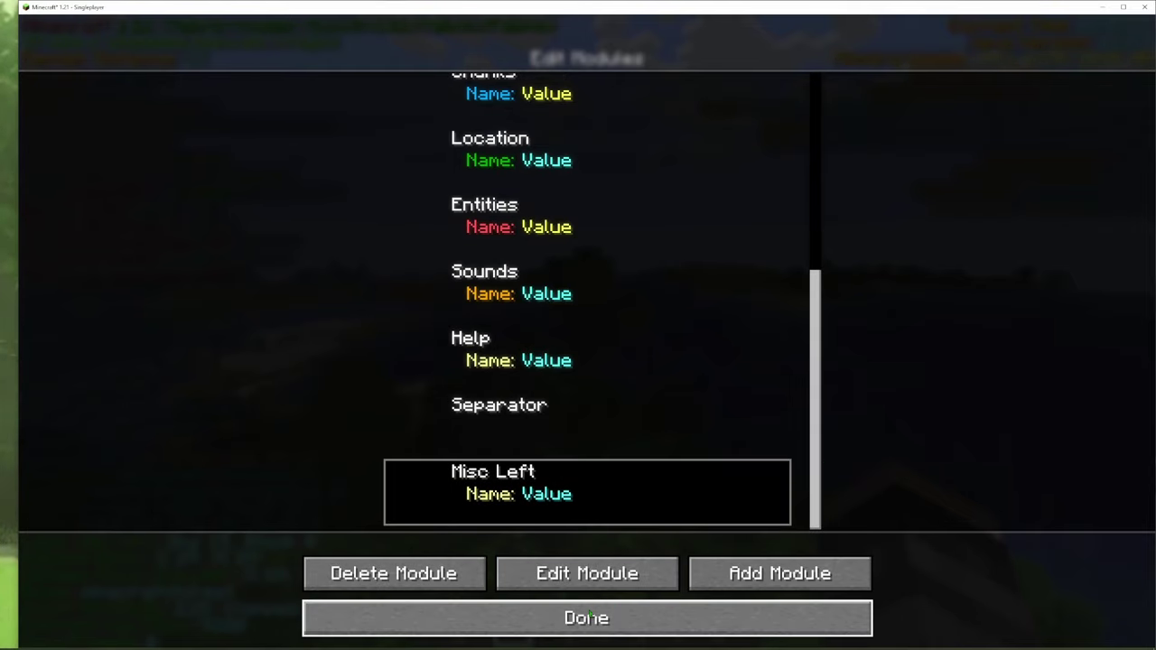
pyautogui.click(380, 571)
pyautogui.click(501, 470)
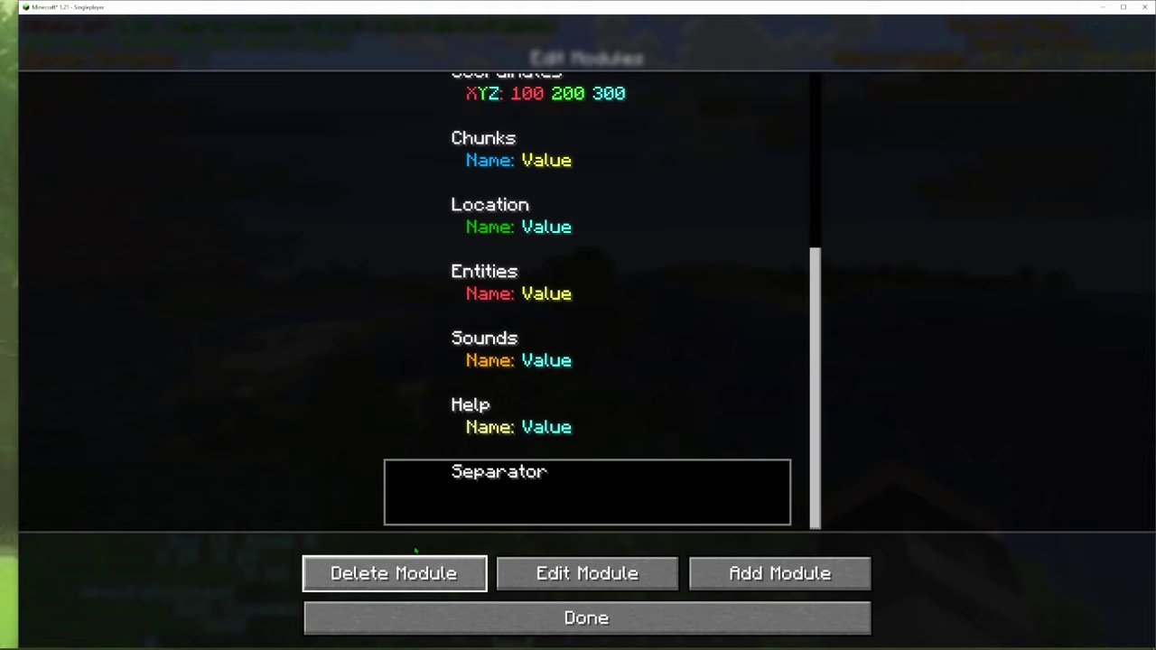
pyautogui.click(407, 573)
pyautogui.click(501, 474)
pyautogui.click(422, 571)
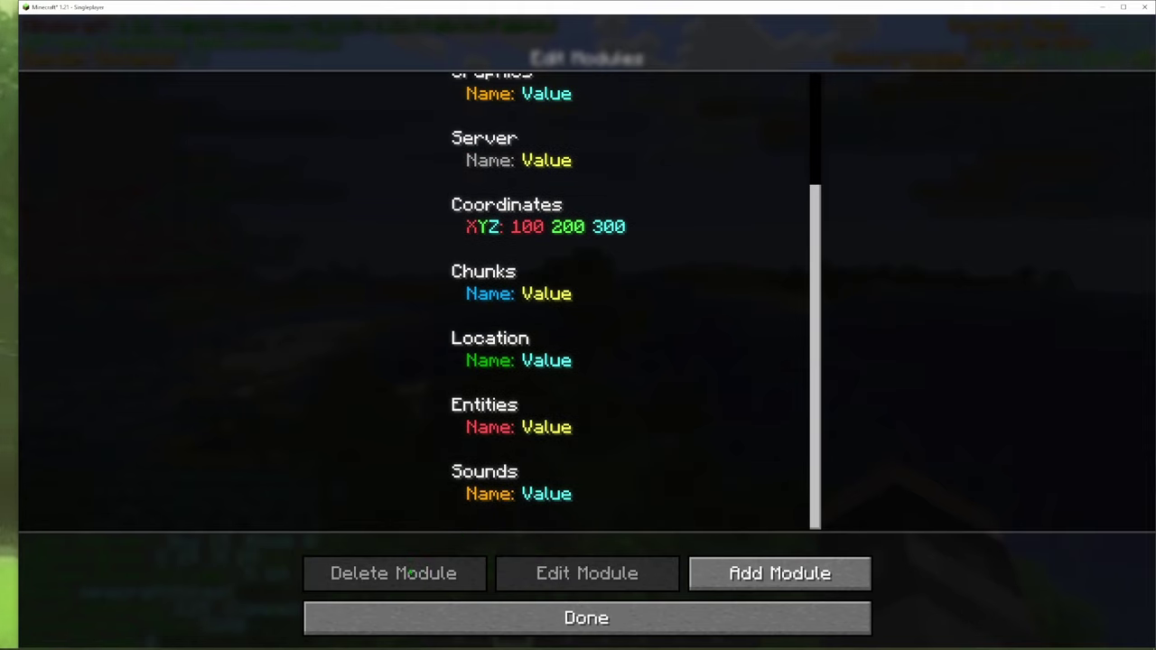
pyautogui.click(492, 513)
pyautogui.click(402, 573)
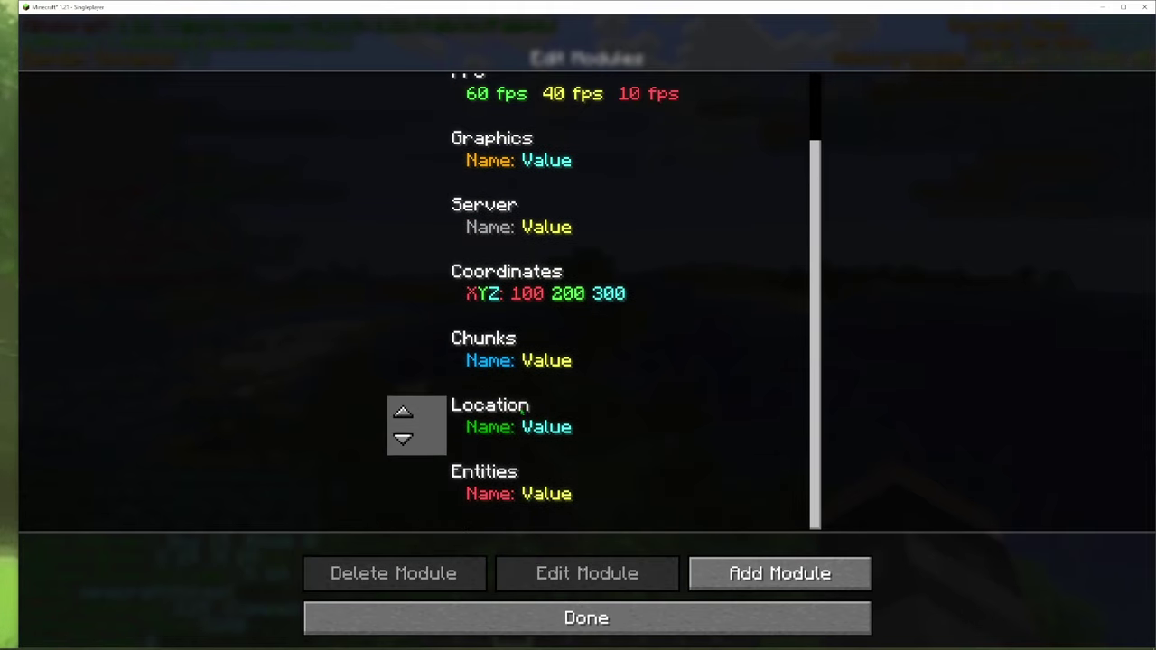
# - Delete the Minecraft module at the top of the left module list
pyautogui.click(528, 340)
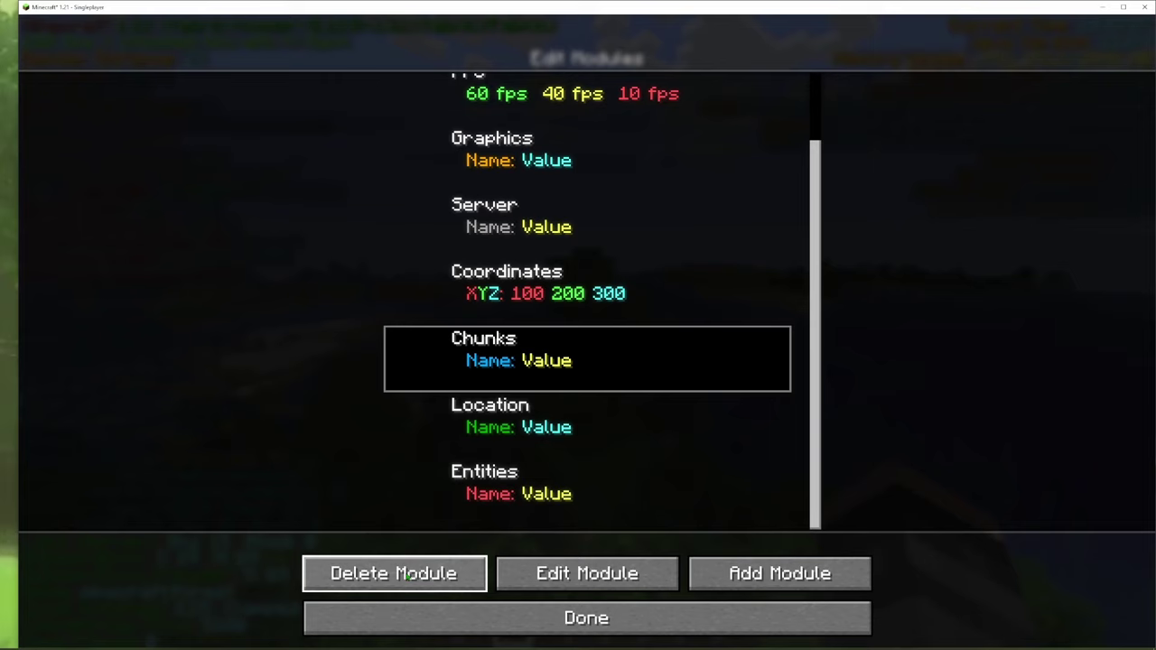
pyautogui.moveTo(411, 294)
pyautogui.scroll(3, 648, 283)
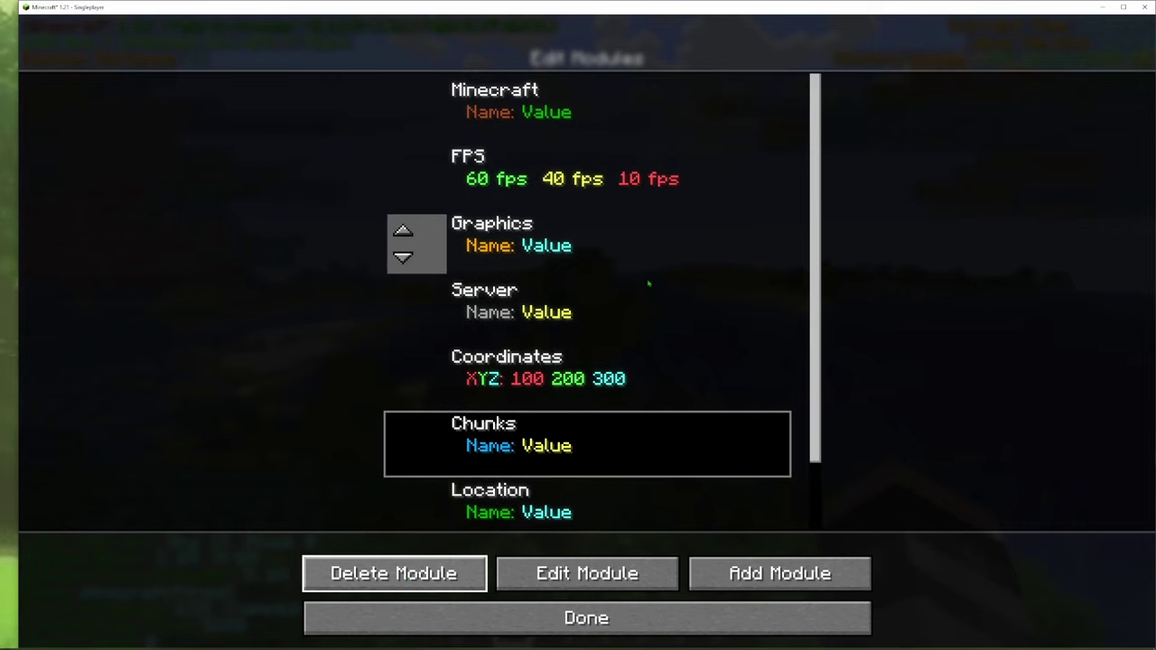
pyautogui.click(514, 110)
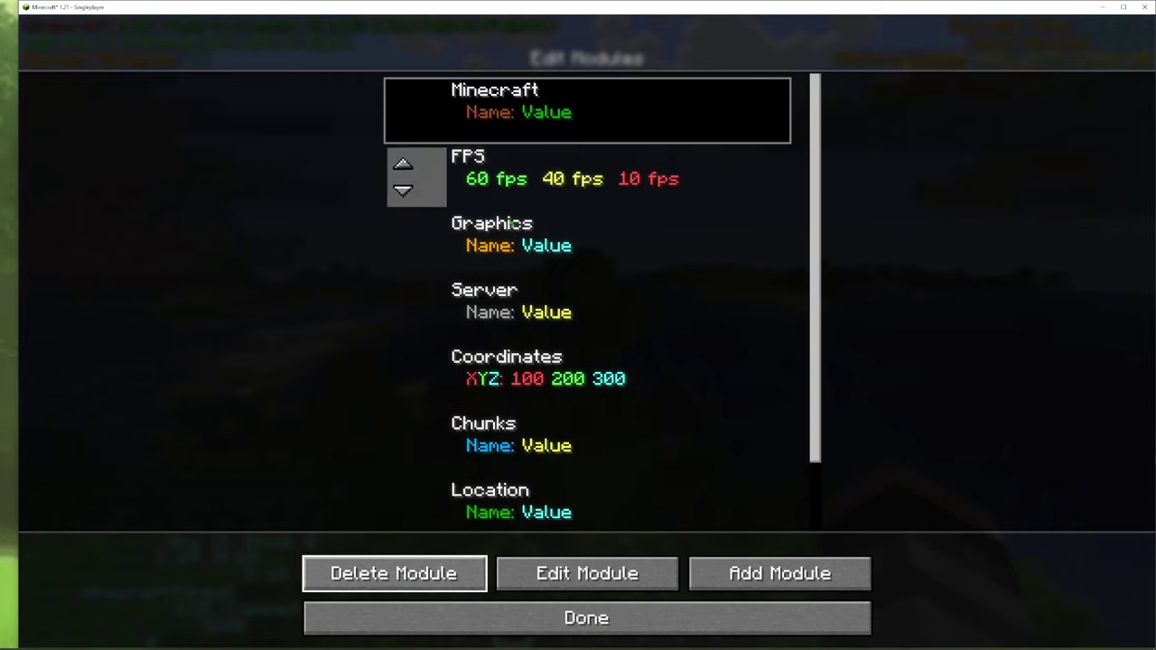
pyautogui.click(381, 582)
# - Delete the Graphics and Server modules, then open the FPS module's settings
pyautogui.click(401, 119)
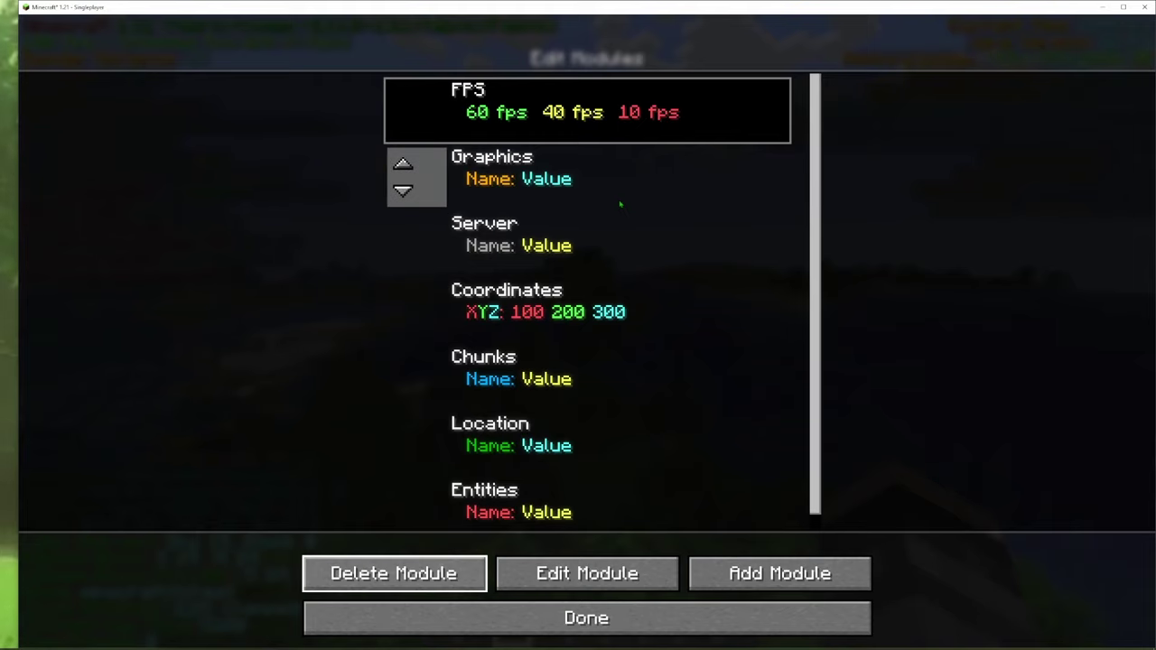
pyautogui.click(410, 176)
pyautogui.click(383, 581)
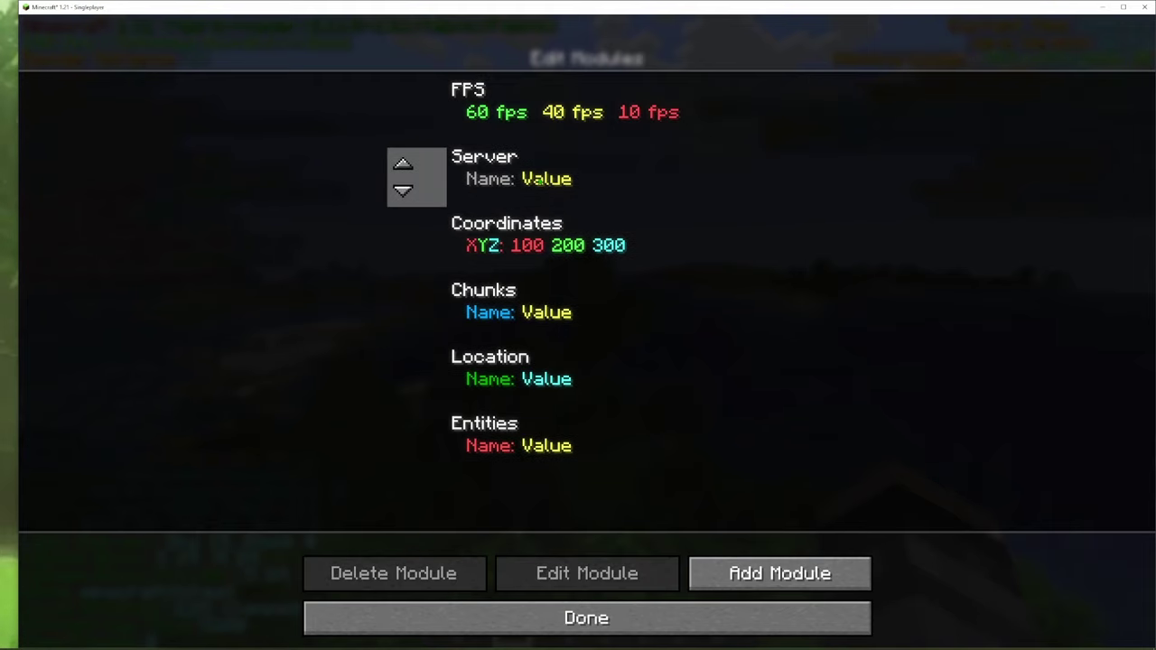
pyautogui.click(415, 177)
pyautogui.click(393, 573)
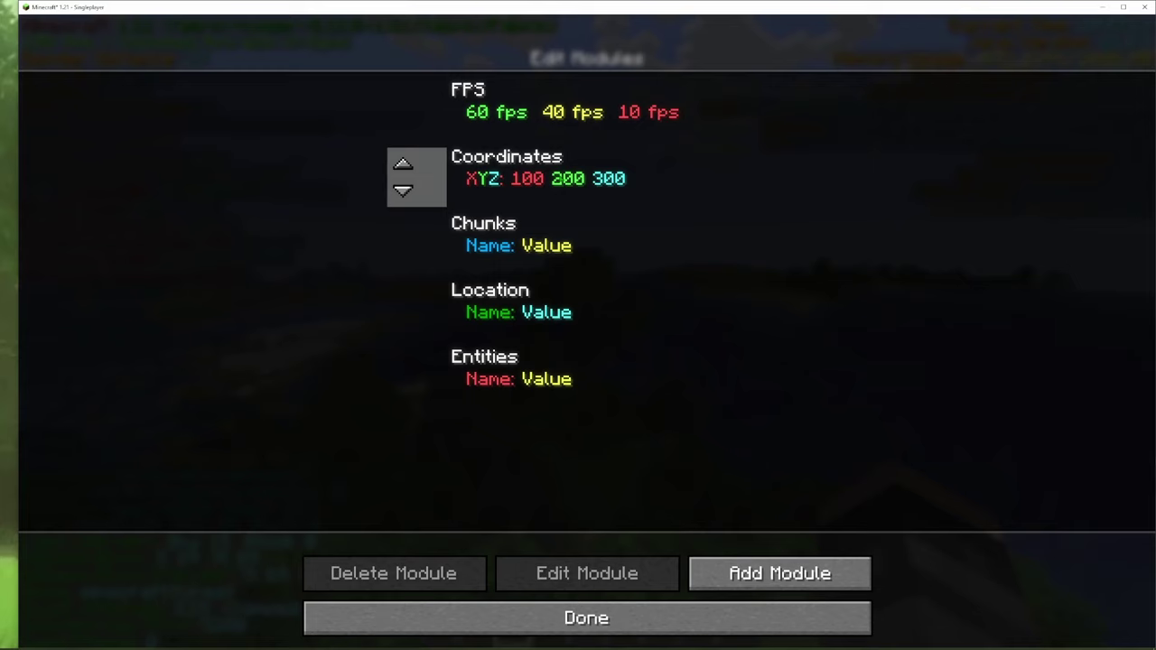
pyautogui.click(545, 106)
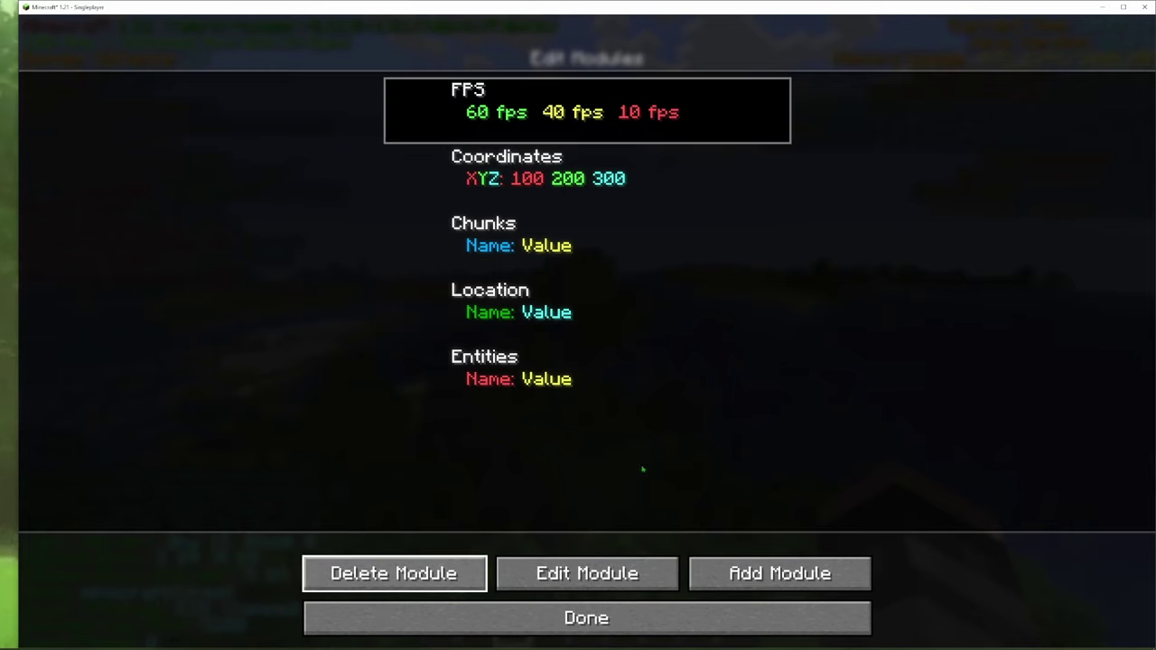
pyautogui.click(581, 583)
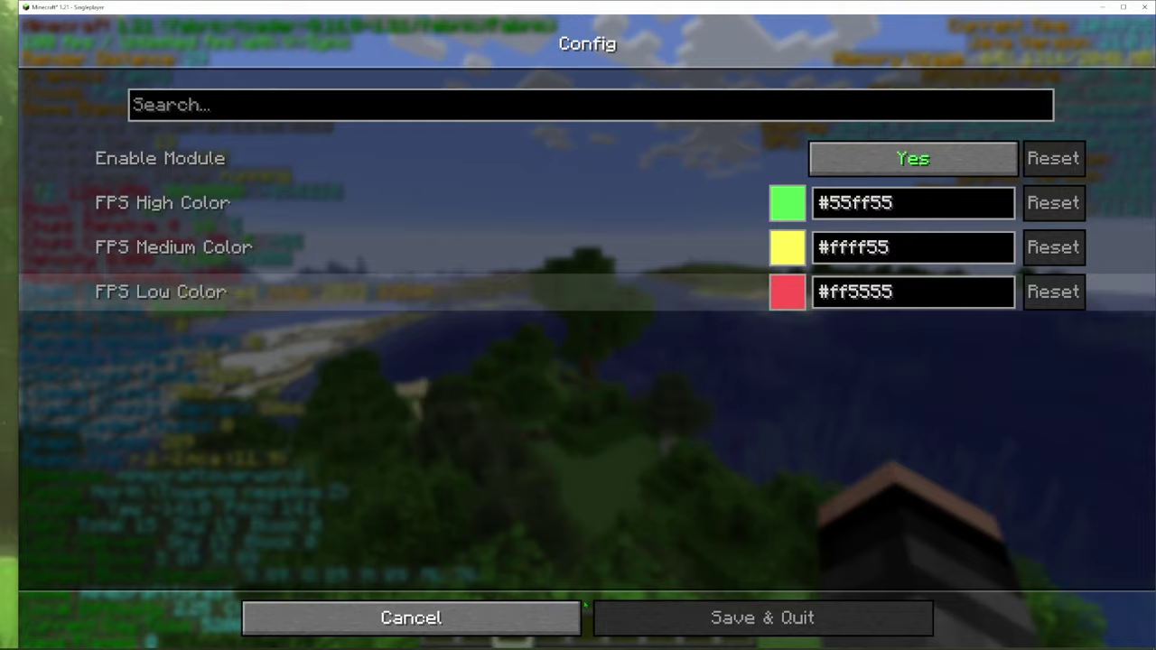
# - Leave FPS unchanged and save Coordinates with Velocity and Absolute Velocity set to No
pyautogui.click(408, 617)
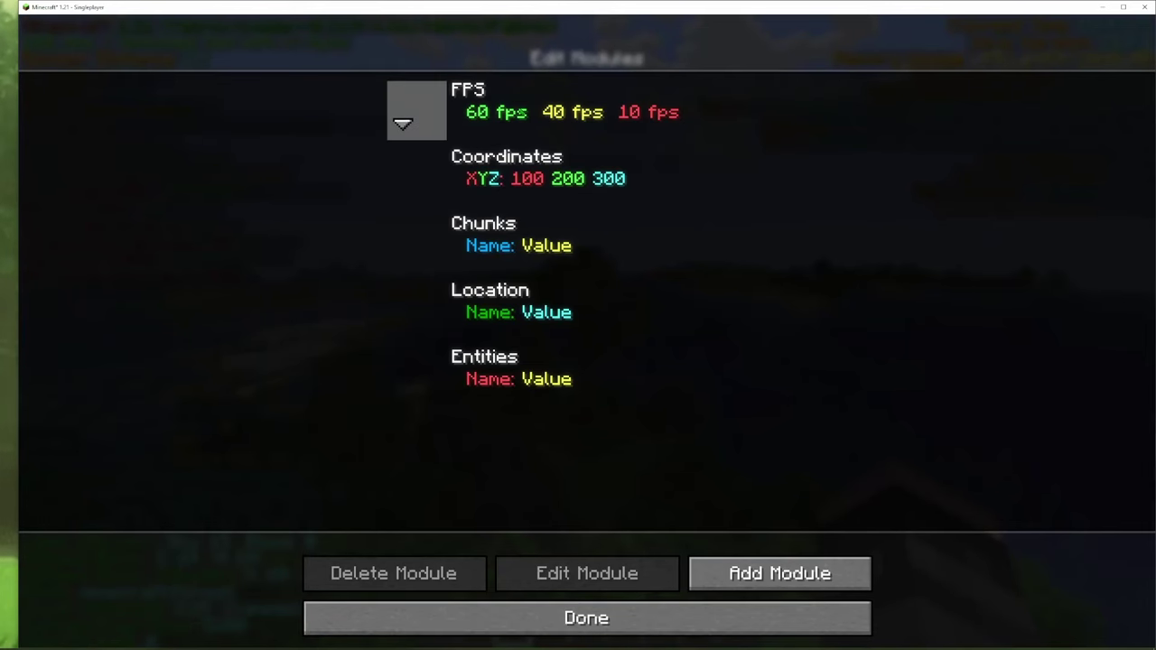
pyautogui.click(587, 177)
pyautogui.click(527, 583)
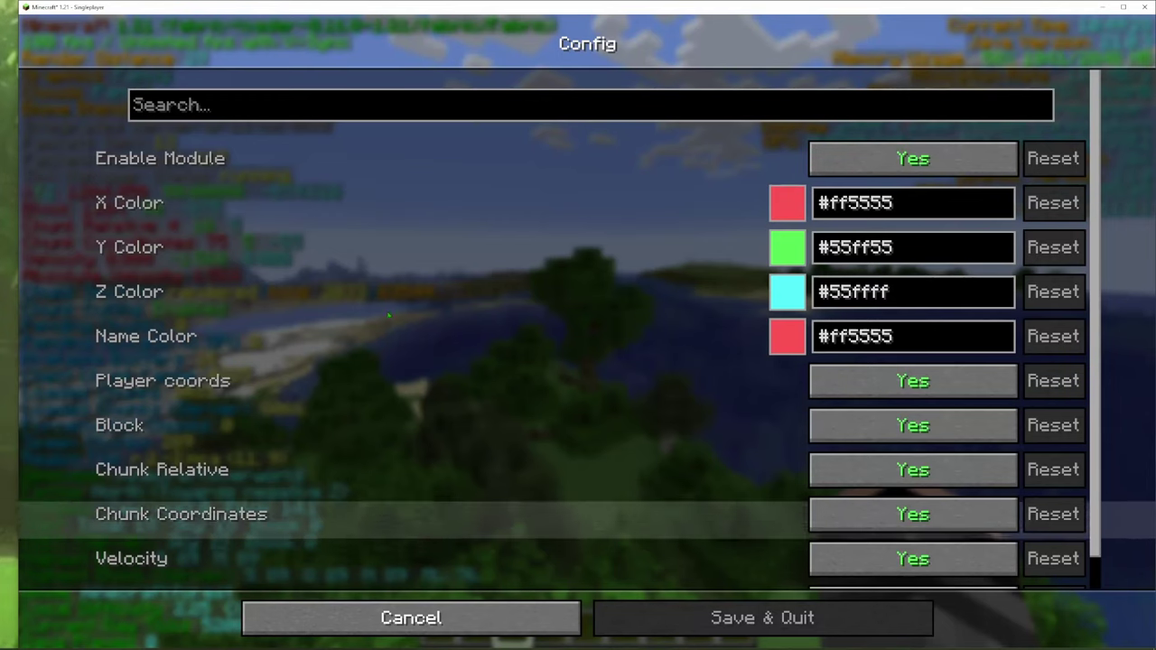
pyautogui.scroll(-1, 498, 355)
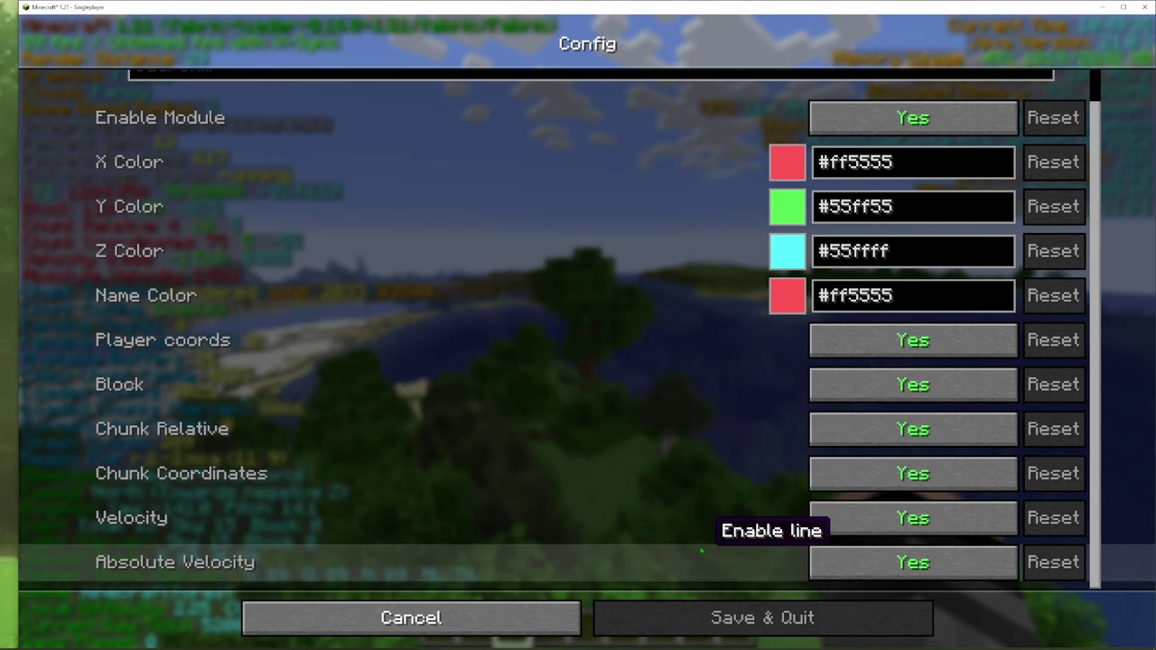
pyautogui.click(867, 518)
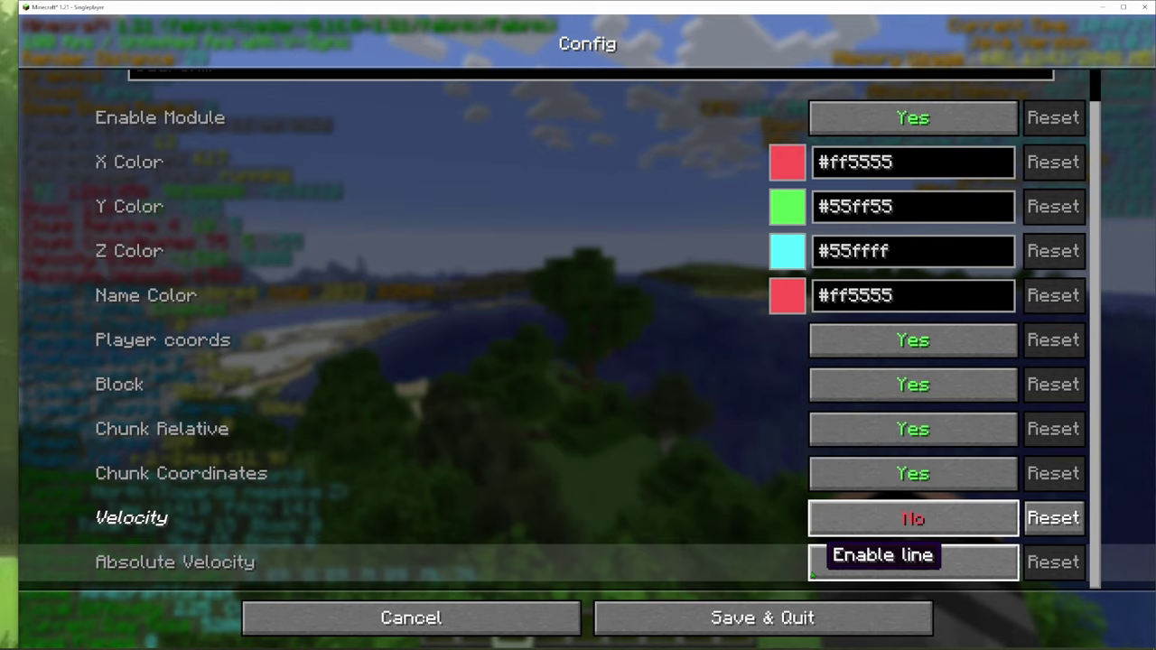
pyautogui.click(817, 561)
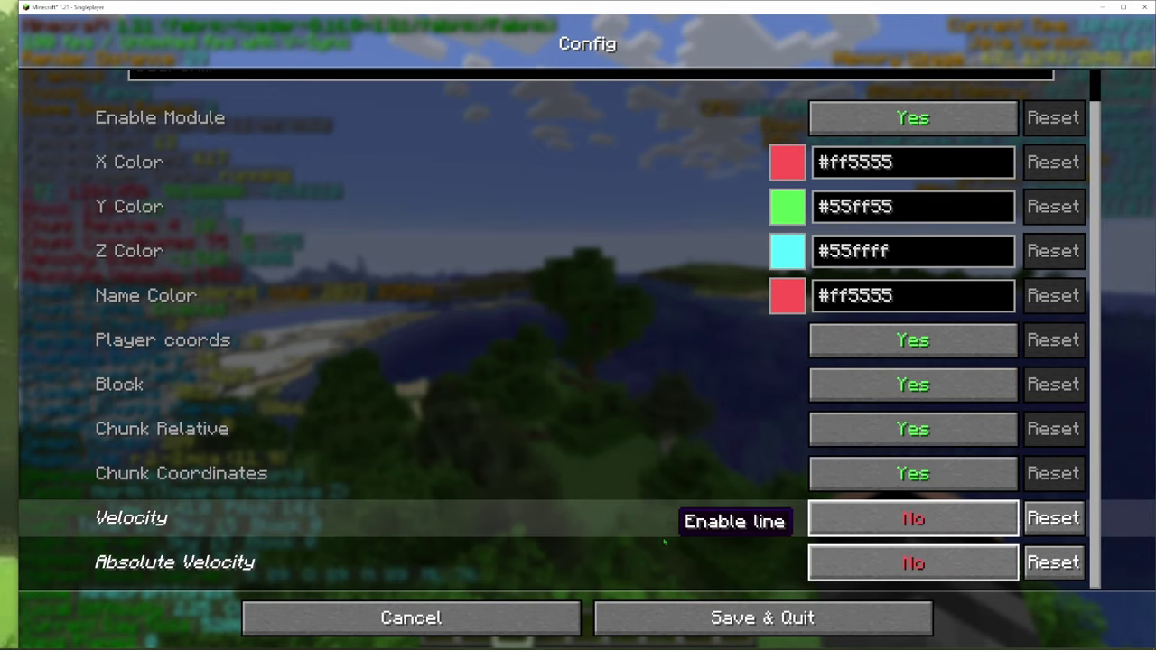
pyautogui.click(644, 621)
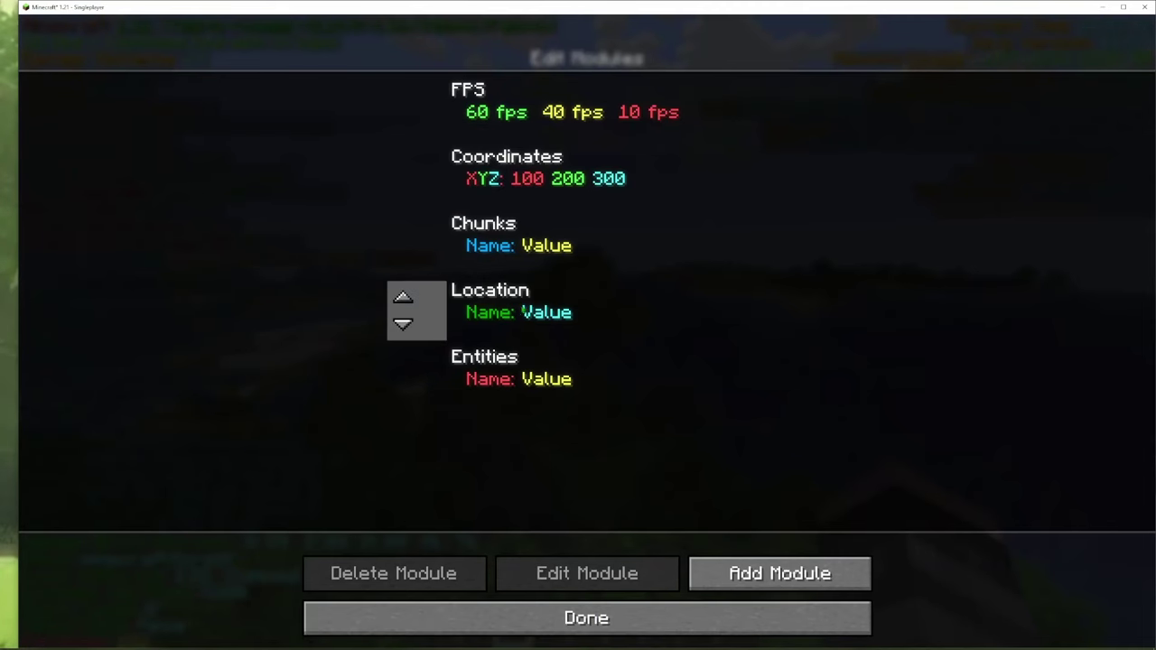
# - In the Location module's settings, set Dimension and Rotation to No
pyautogui.click(425, 310)
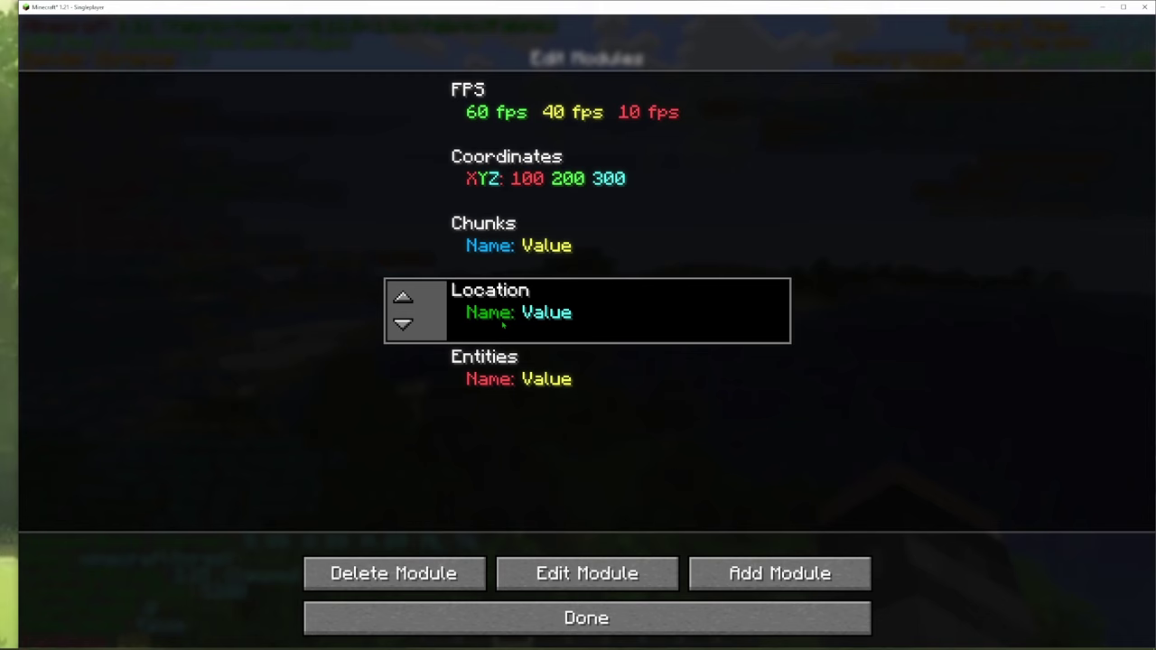
pyautogui.click(519, 576)
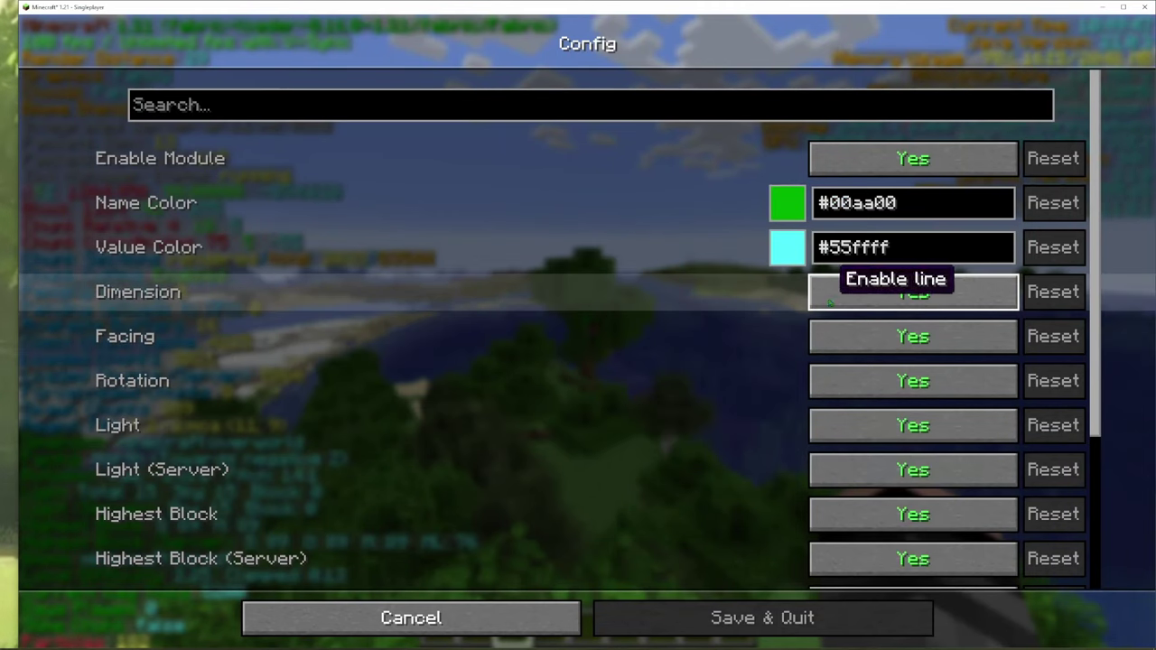
pyautogui.click(875, 305)
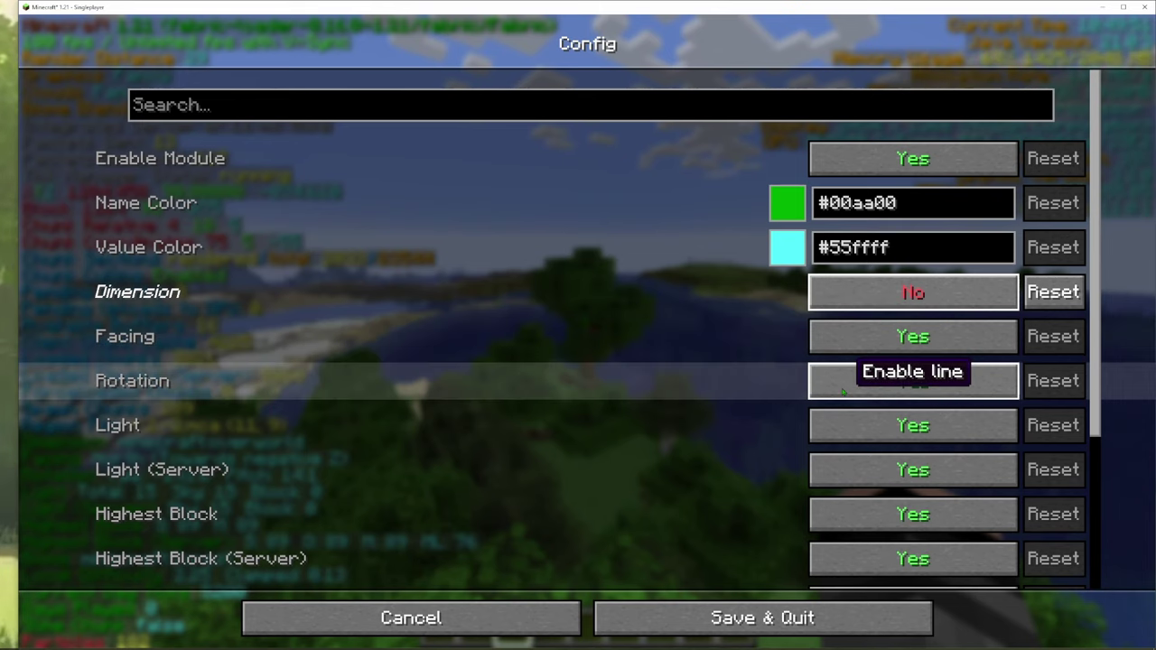
pyautogui.click(930, 381)
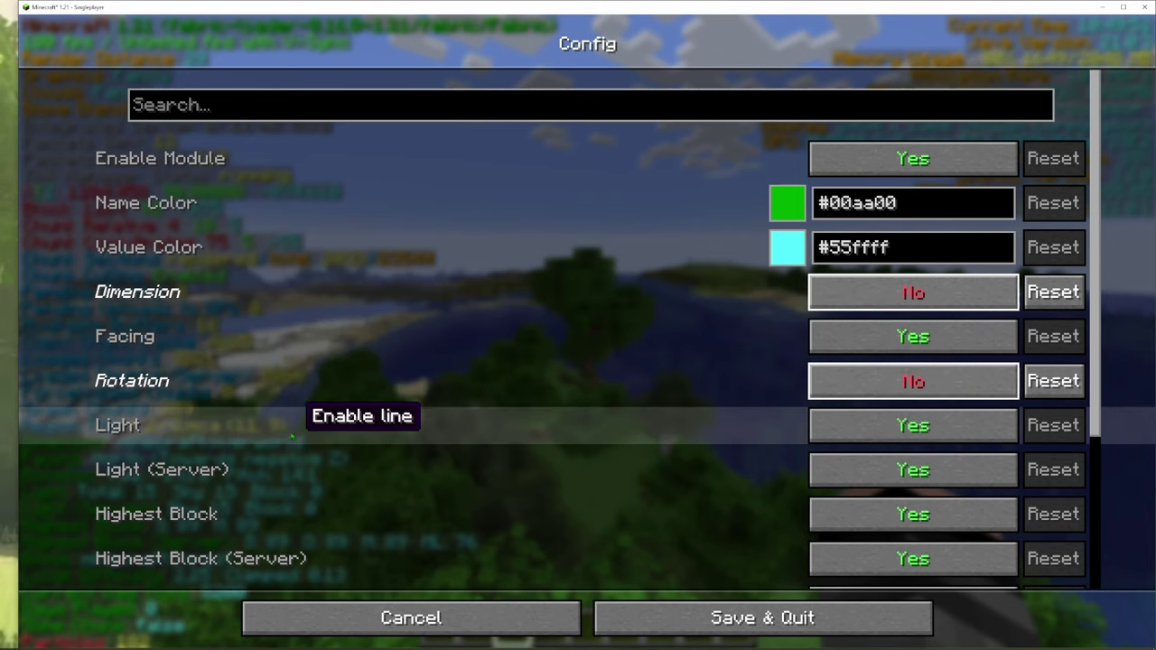
# - Hide the Highest Block, Local Difficulty and Current Day Ticks lines and save Location
pyautogui.scroll(-1, 847, 465)
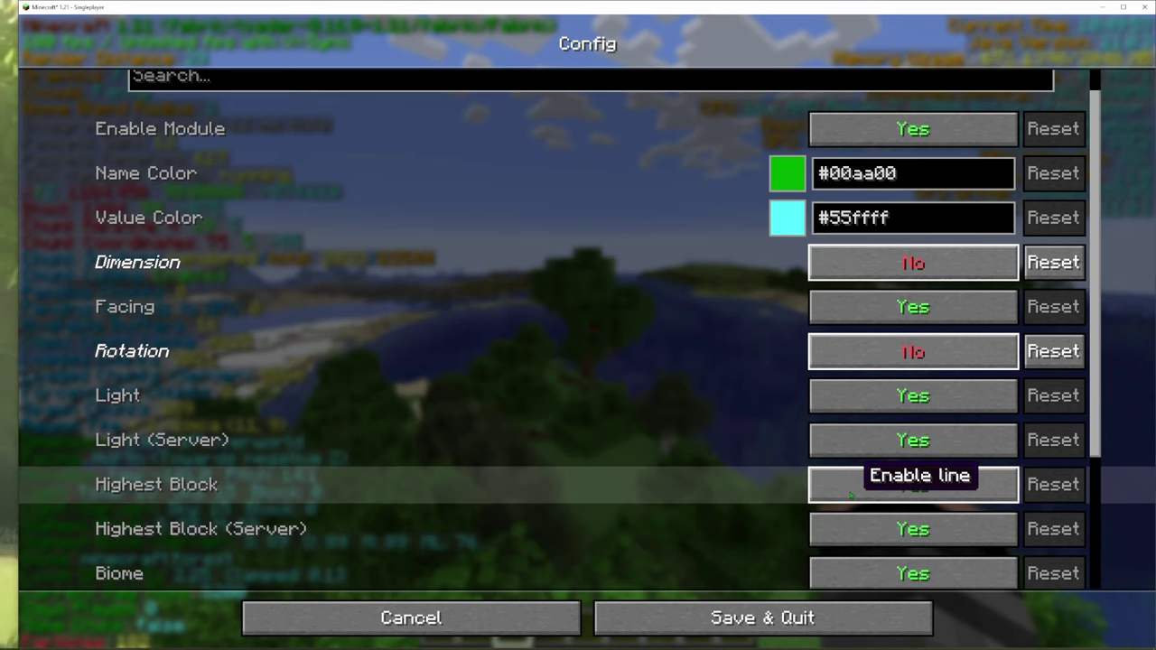
pyautogui.click(826, 493)
pyautogui.scroll(-1, 835, 498)
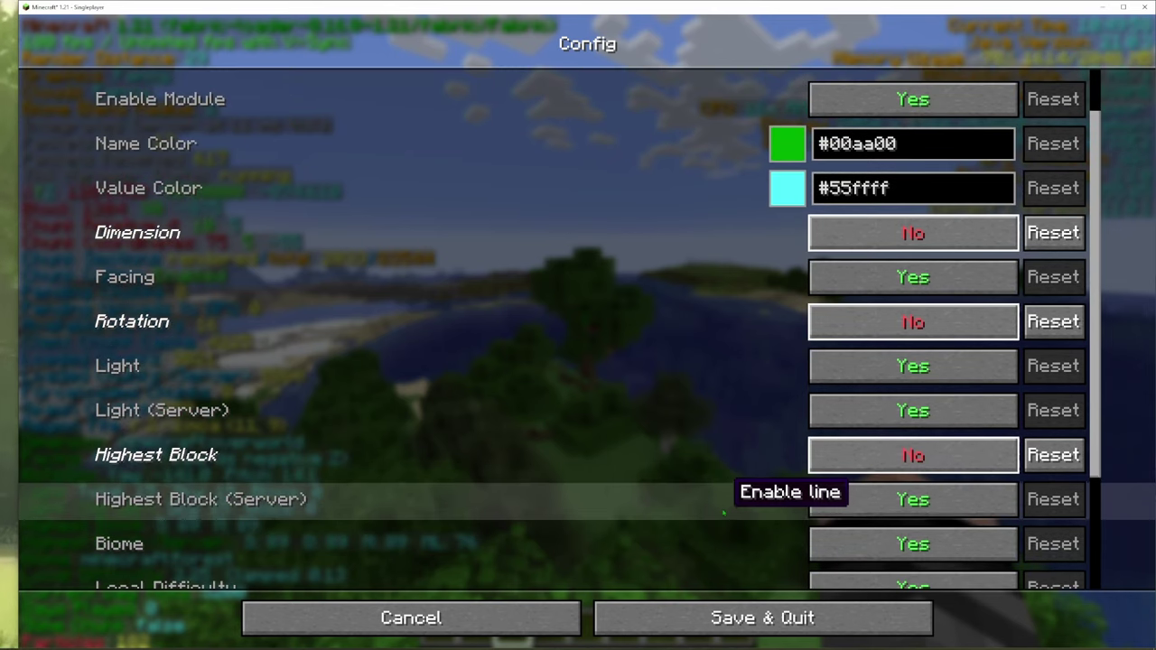
pyautogui.scroll(-3, 633, 524)
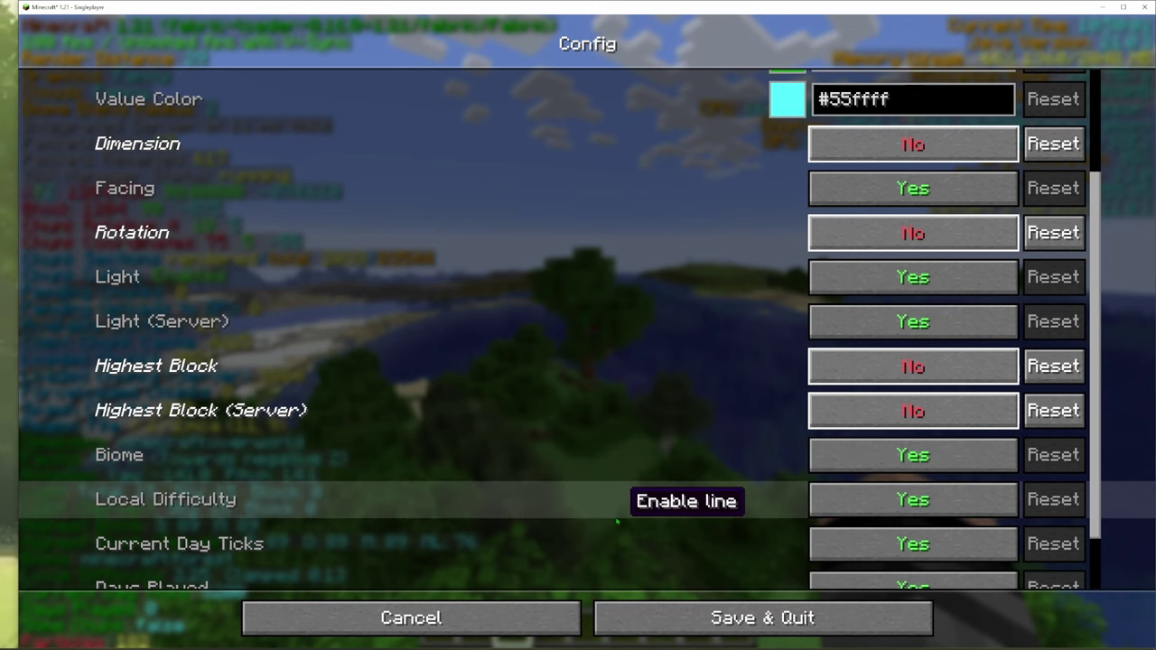
pyautogui.click(887, 515)
pyautogui.scroll(-3, 703, 527)
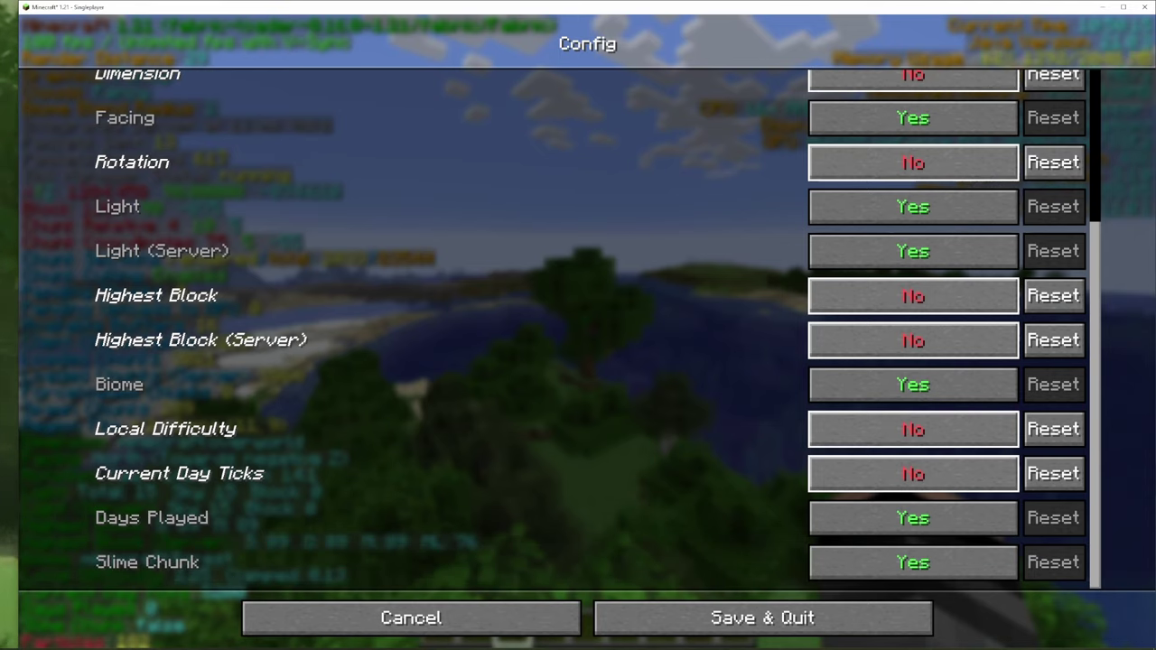
pyautogui.click(733, 620)
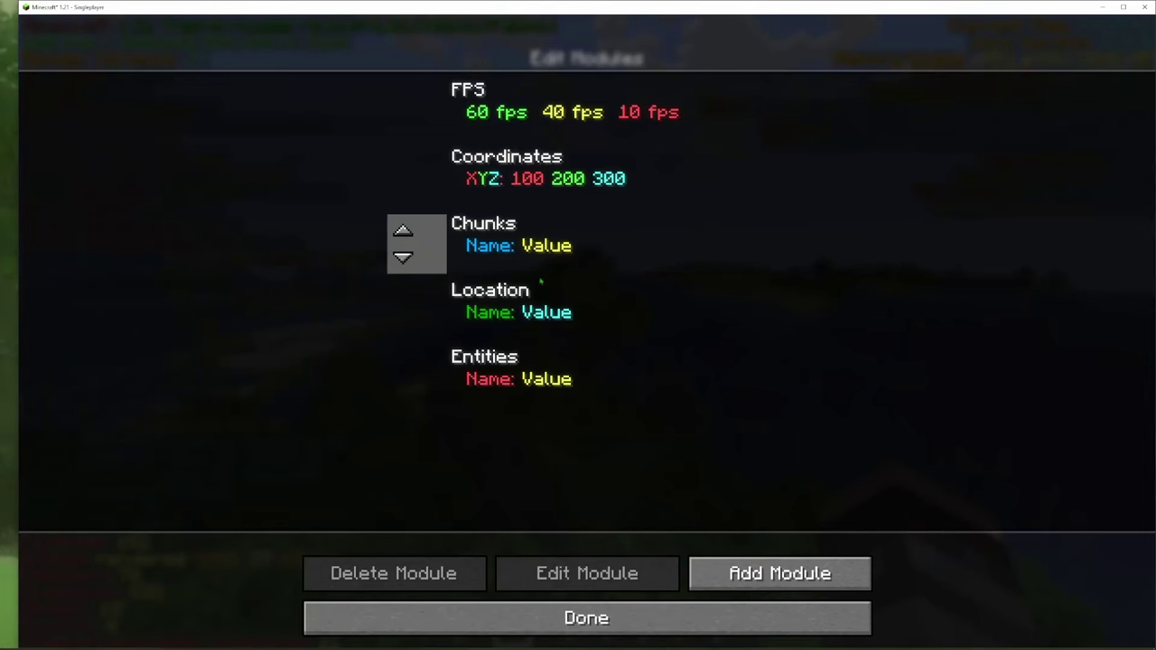
pyautogui.click(638, 302)
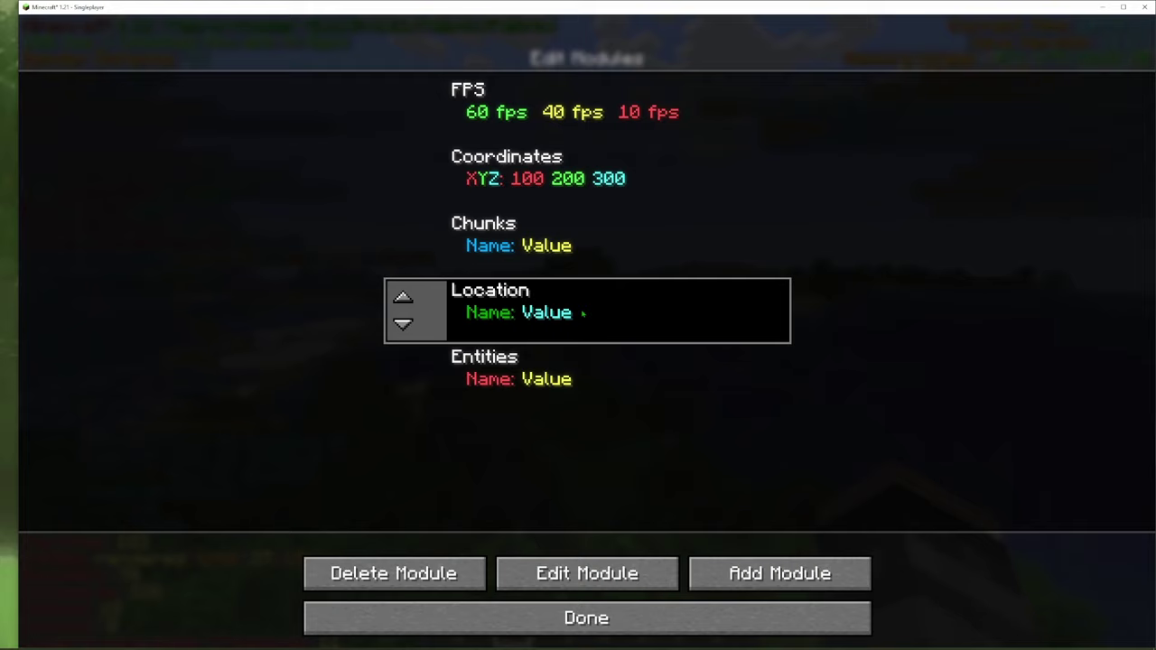
# - Switch to the right-side modules and delete System, Separator and Misc Right
pyautogui.click(716, 622)
pyautogui.click(714, 190)
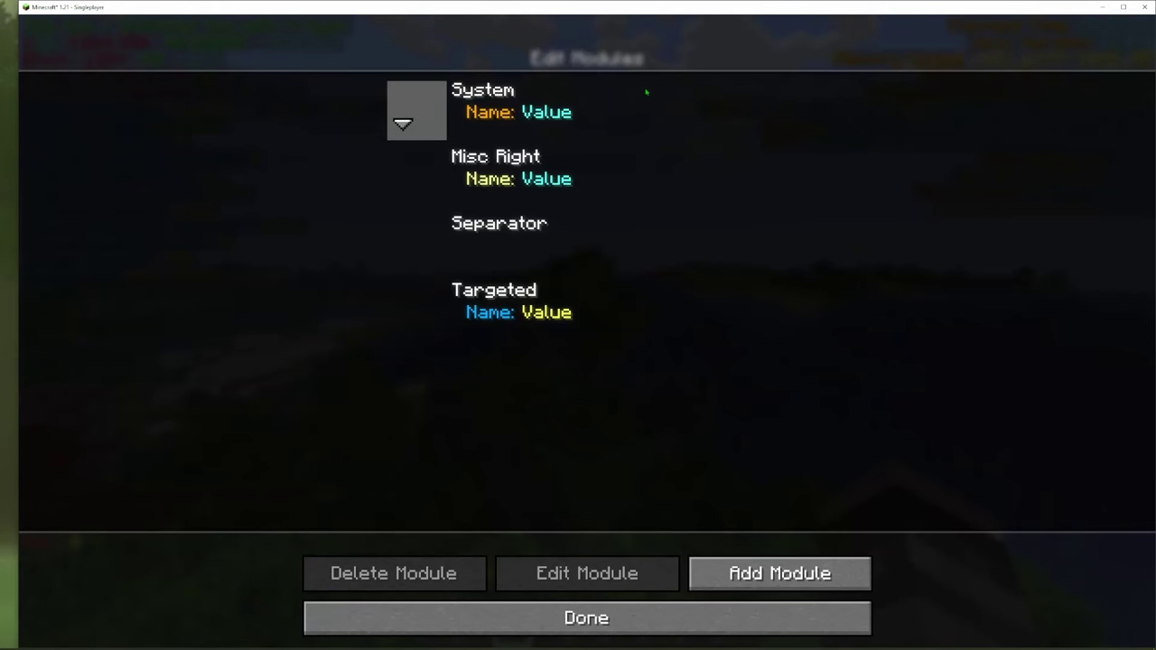
pyautogui.click(592, 176)
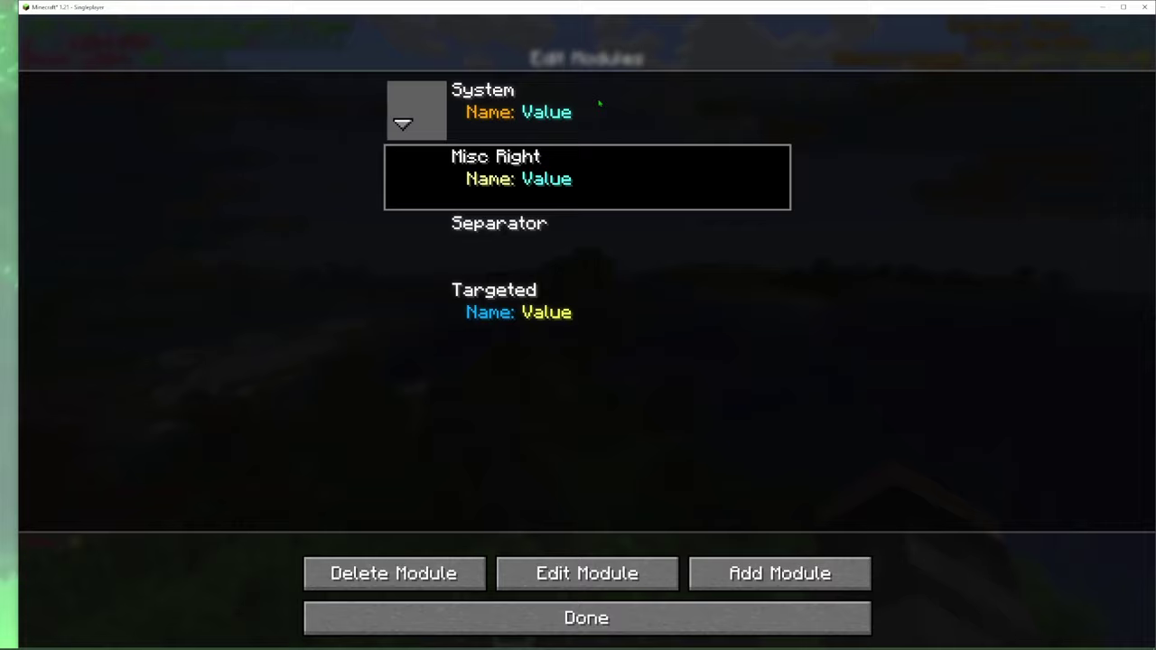
pyautogui.click(598, 103)
pyautogui.click(393, 573)
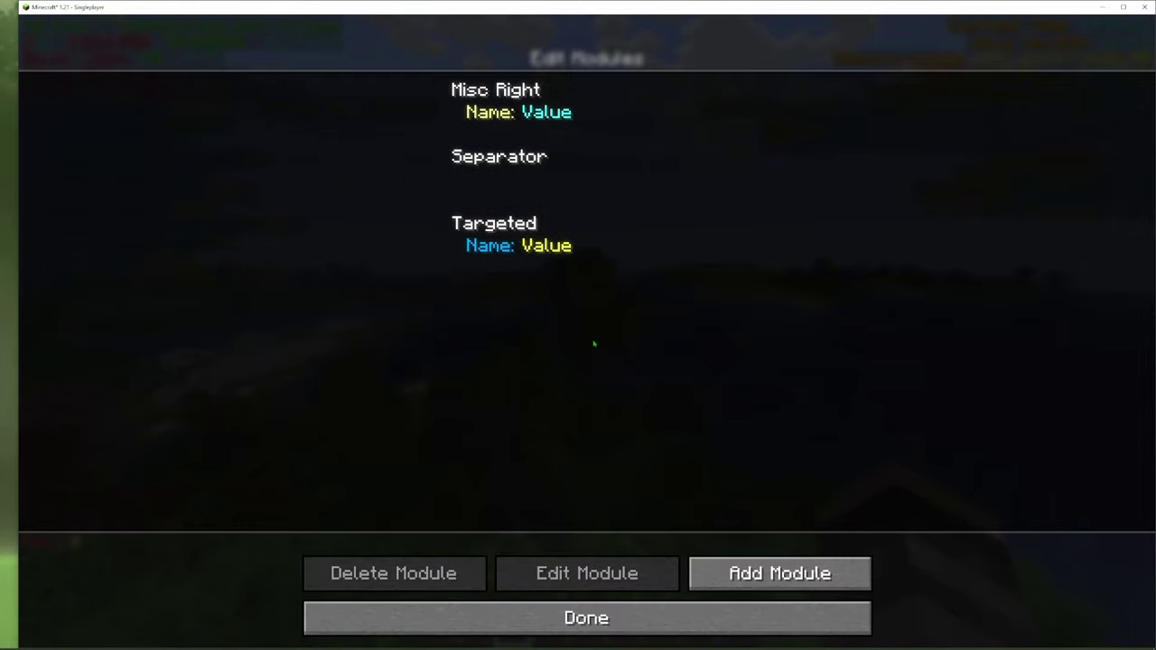
pyautogui.click(539, 158)
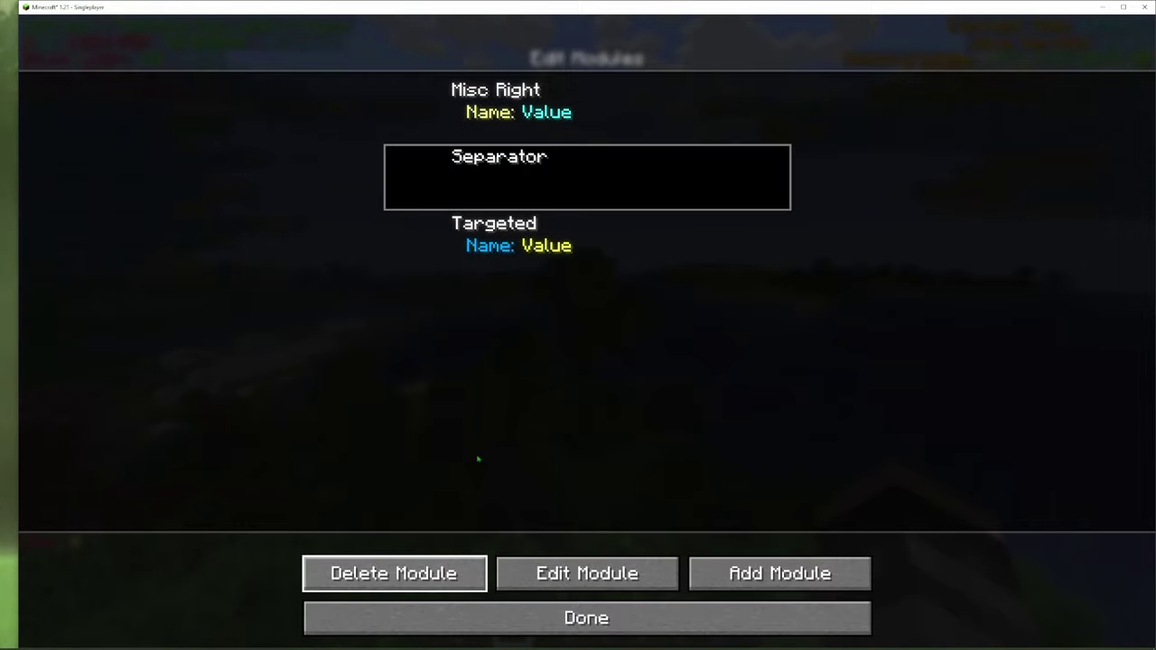
pyautogui.click(413, 581)
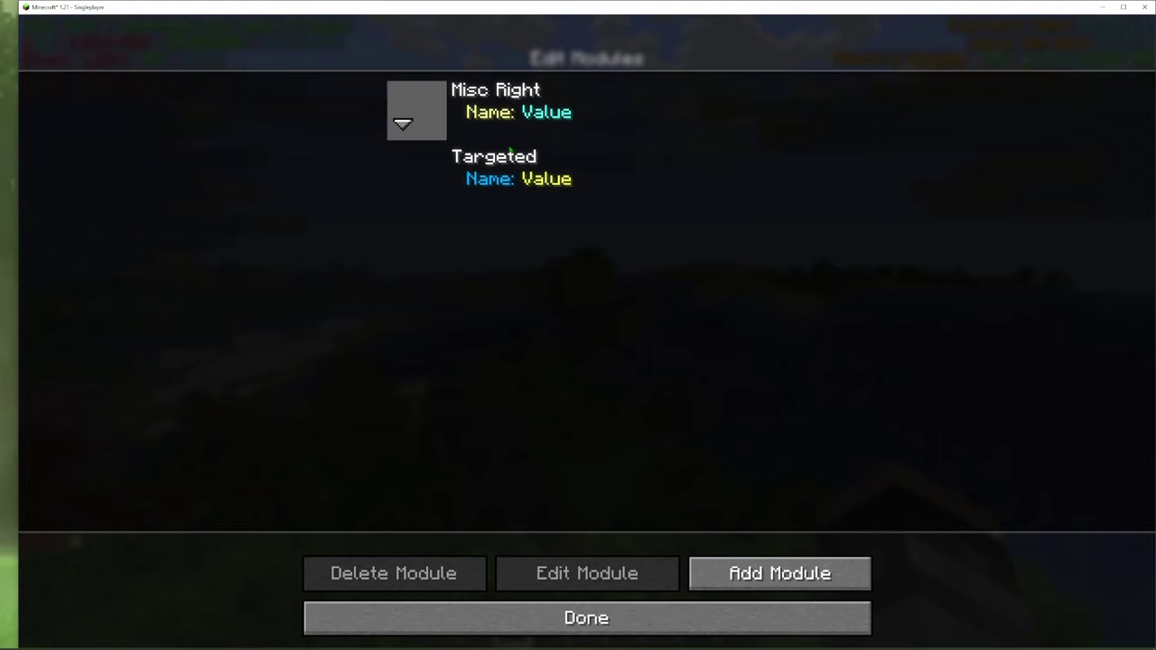
pyautogui.click(505, 104)
pyautogui.click(471, 575)
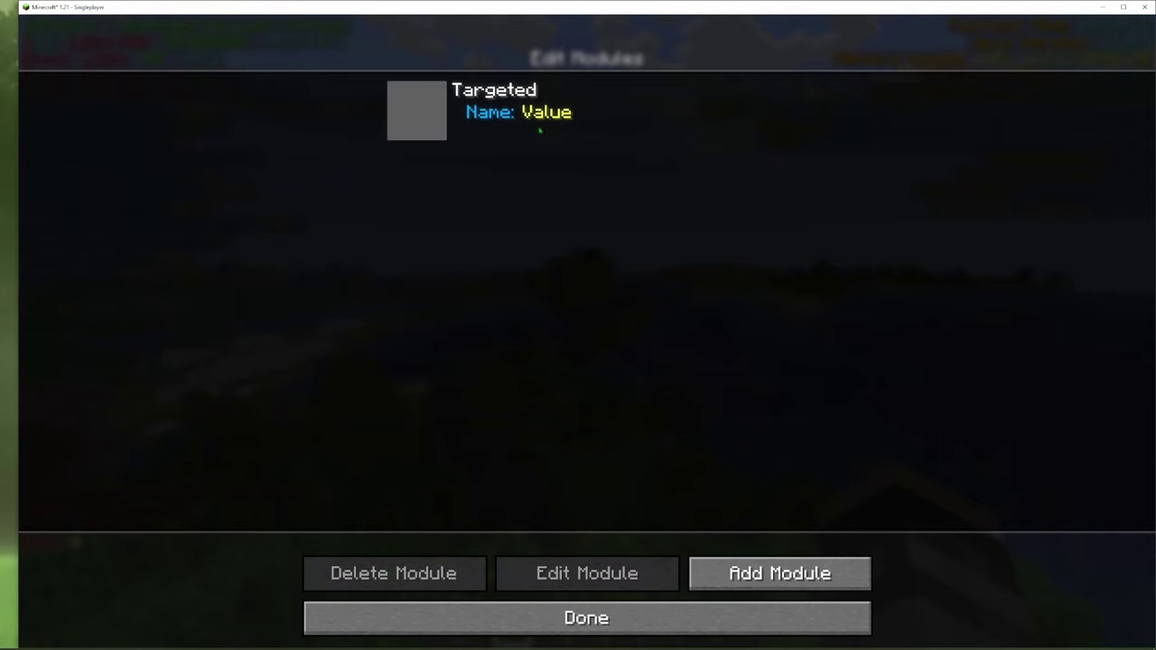
# - Open the remaining Targeted module's settings and scroll through its options
pyautogui.click(424, 108)
pyautogui.click(552, 575)
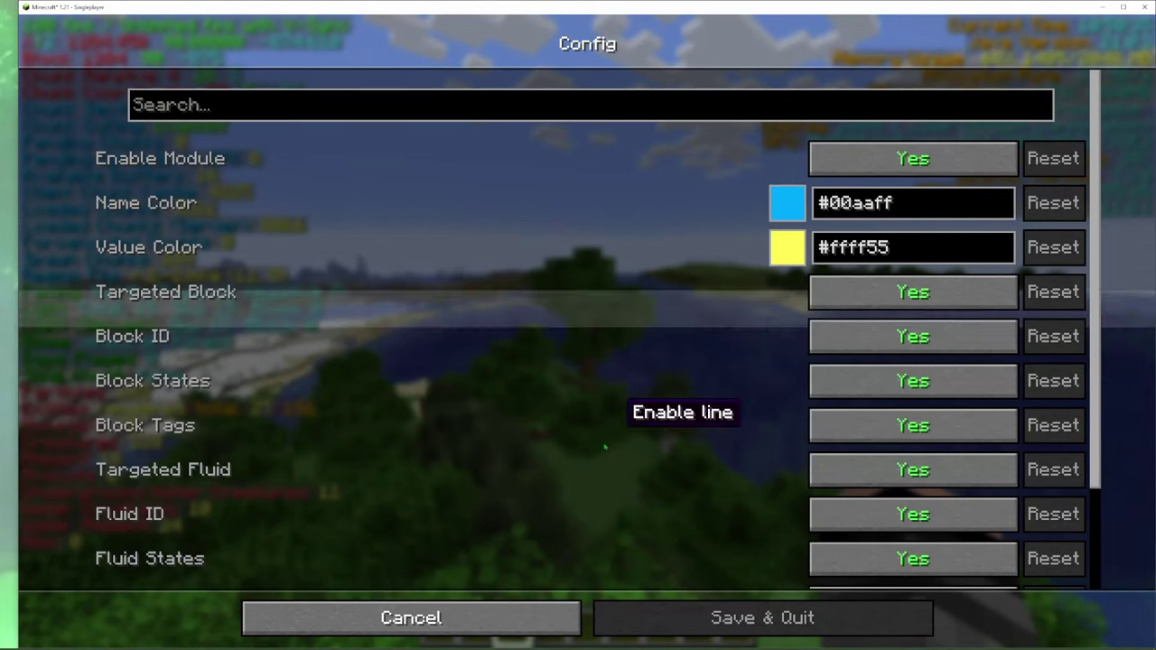
pyautogui.scroll(-3, 632, 407)
# - Back out of the Targeted settings and BetterF3 config screens to the game
pyautogui.press('Escape')
pyautogui.press('Escape')
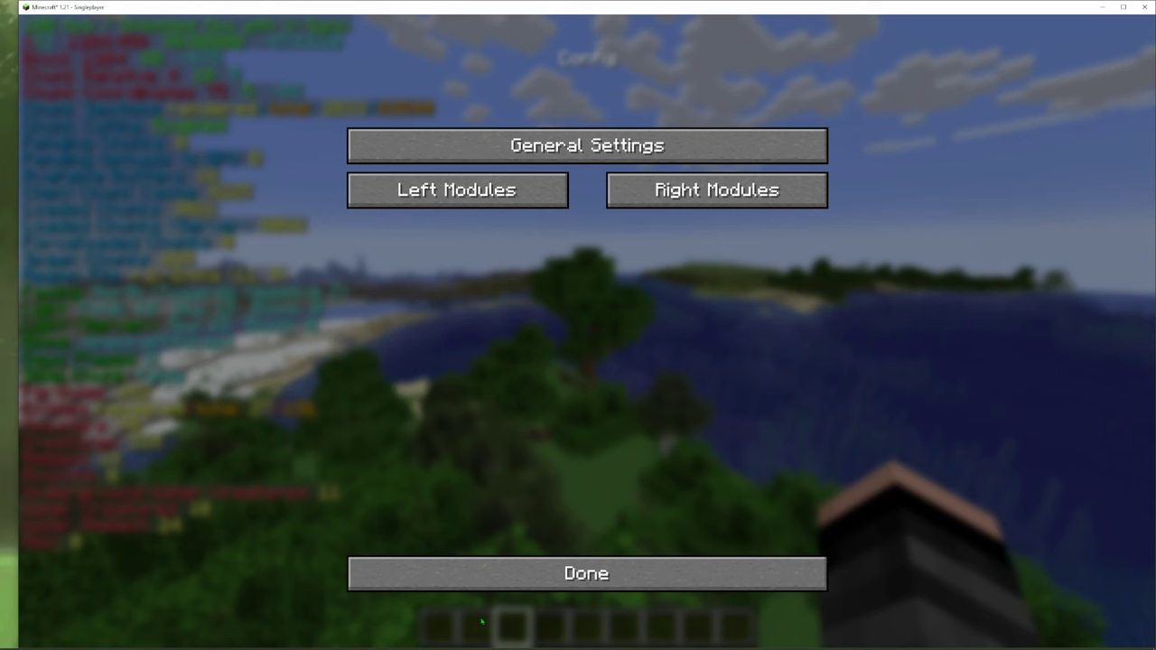
pyautogui.press('Escape')
pyautogui.press('Escape')
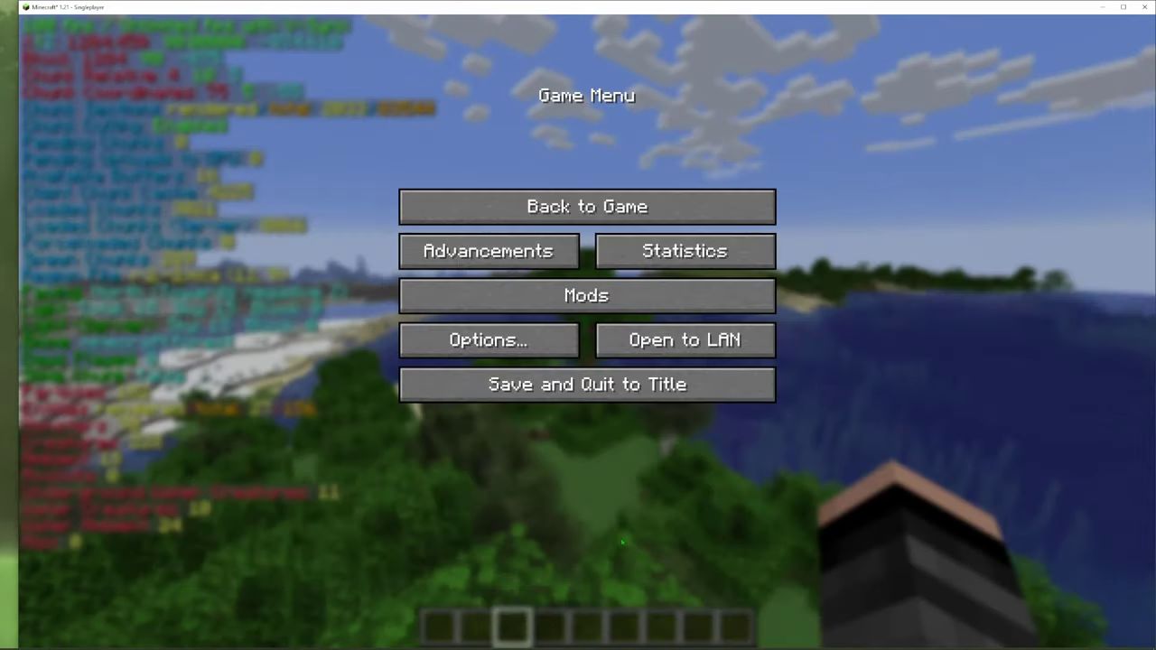
pyautogui.press('Escape')
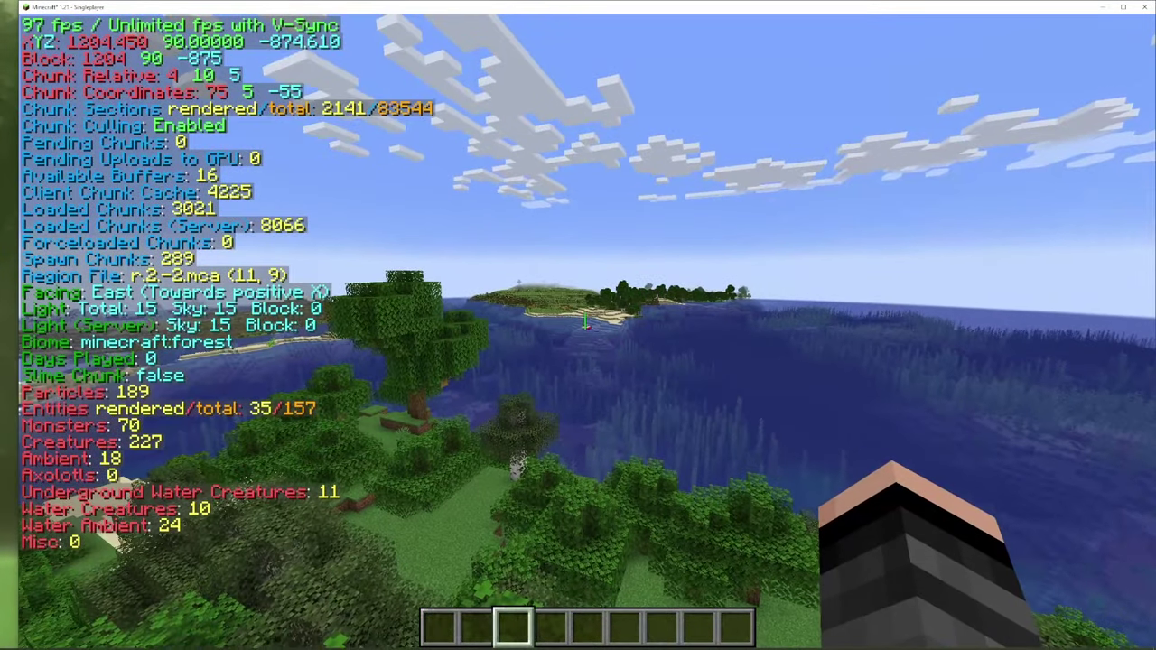
# - Check BetterF3's left list (FPS, Coordinates, Entities), then return to the game
pyautogui.press('Escape')
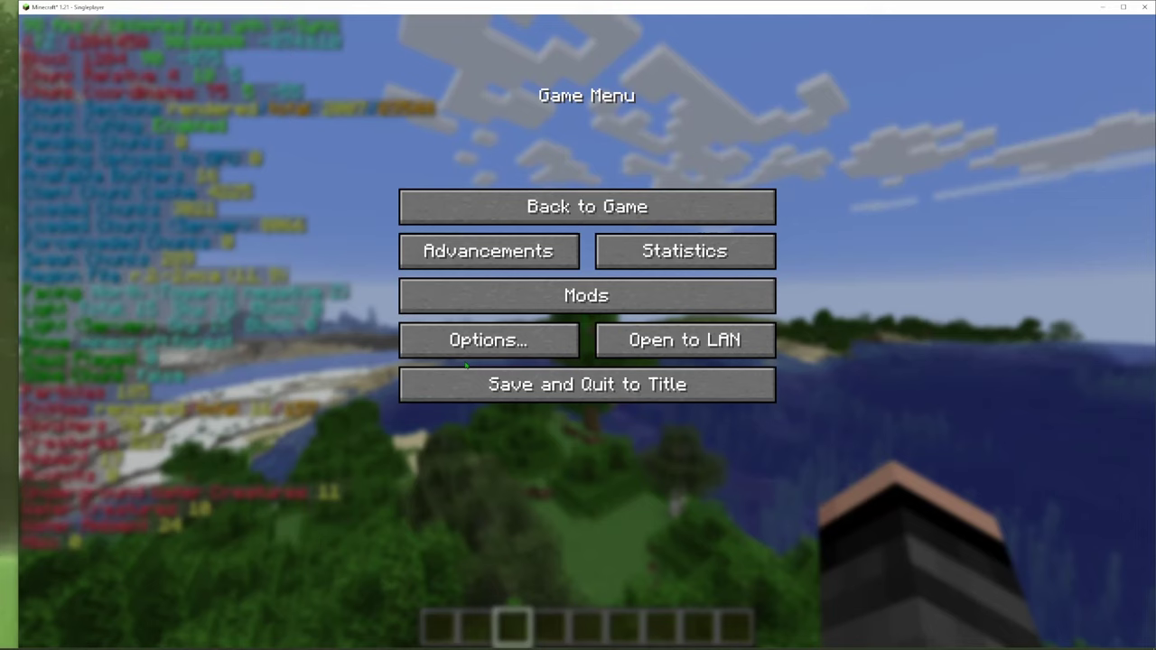
pyautogui.click(492, 313)
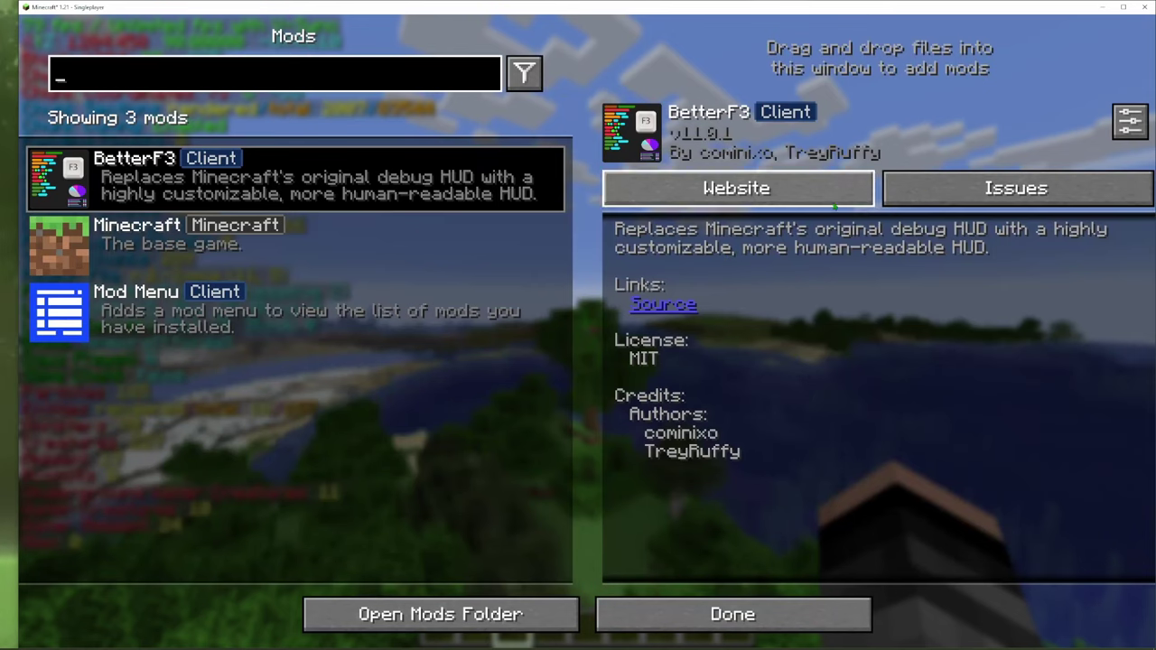
pyautogui.click(1127, 125)
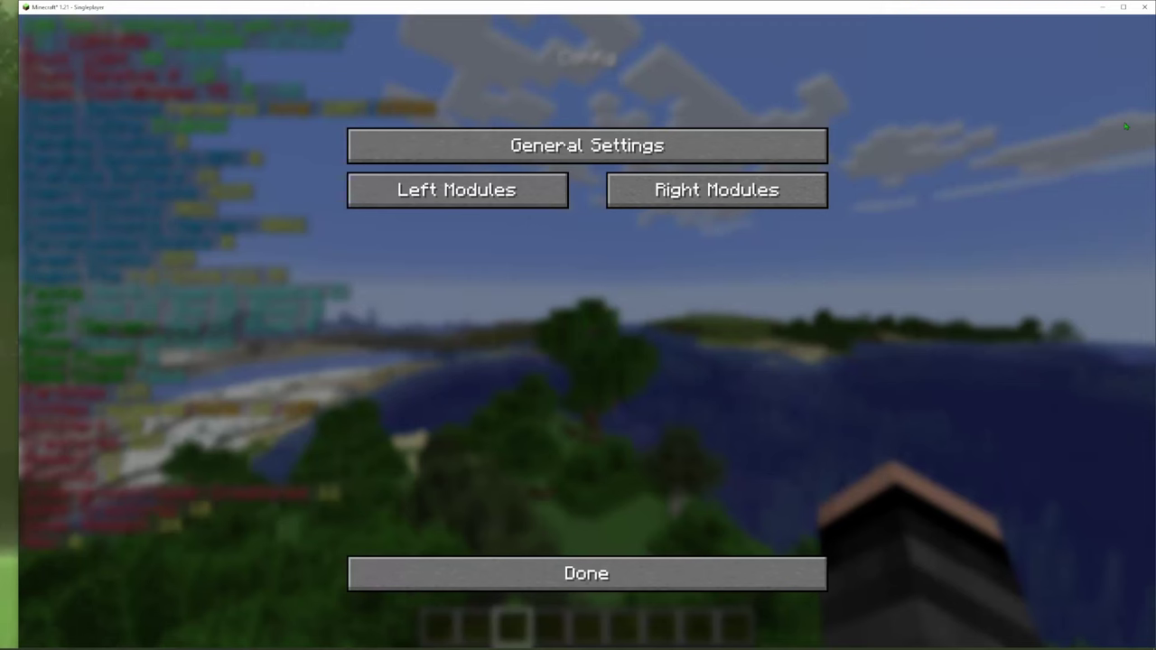
pyautogui.click(384, 181)
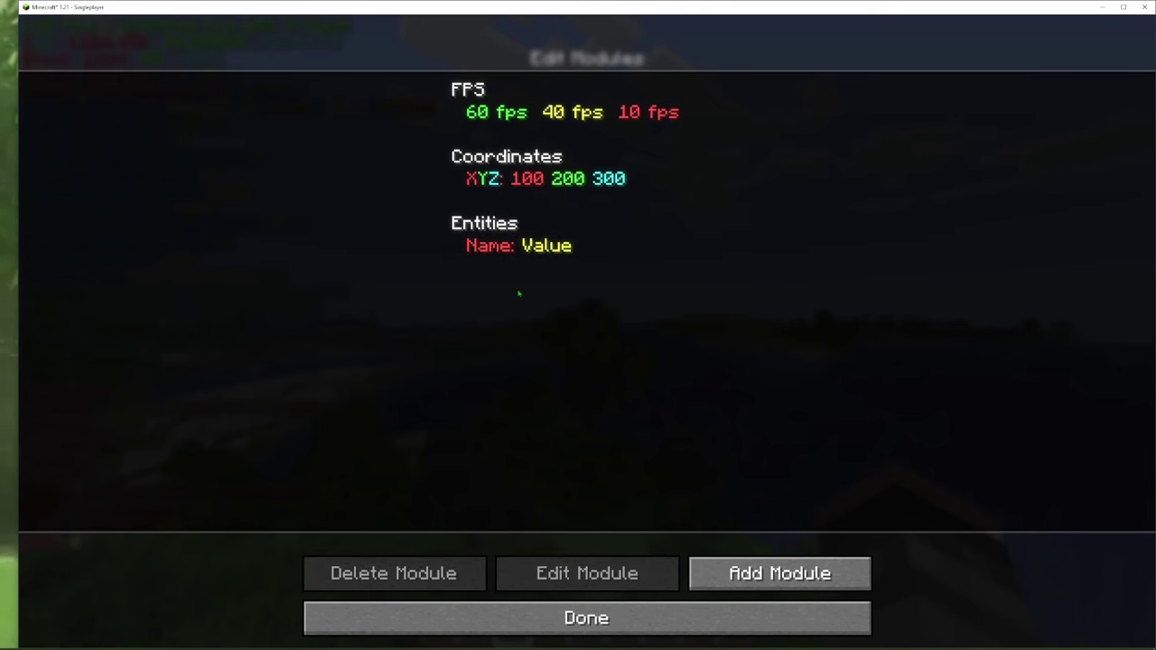
pyautogui.click(569, 617)
pyautogui.press('Escape')
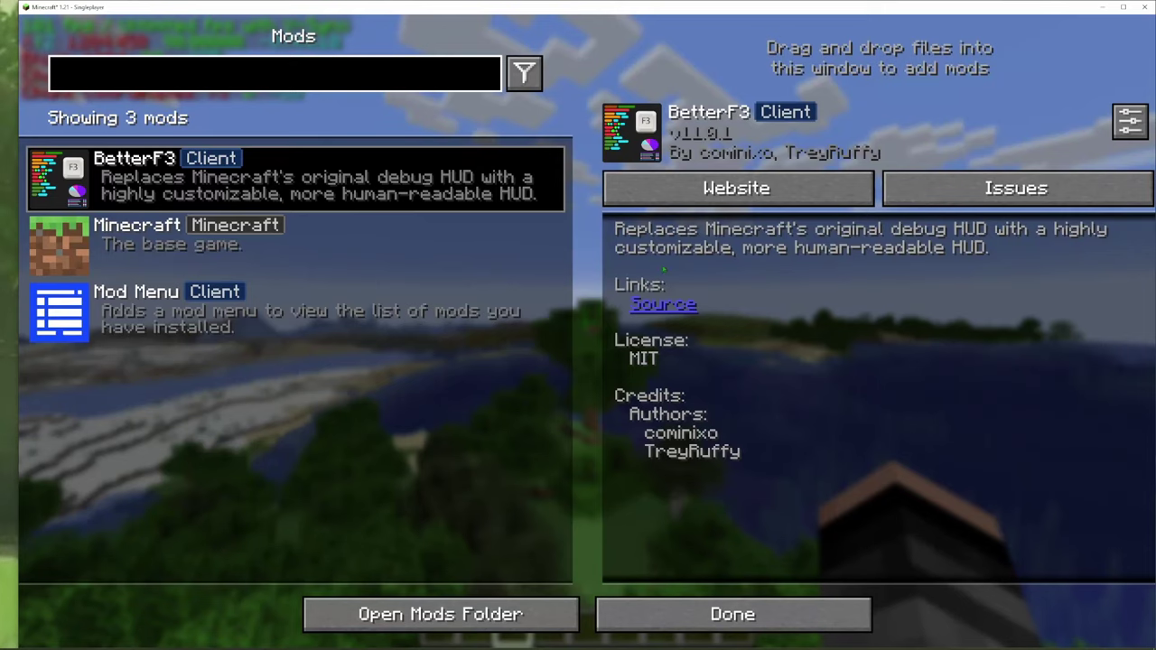
pyautogui.press('Escape')
pyautogui.press('Escape')
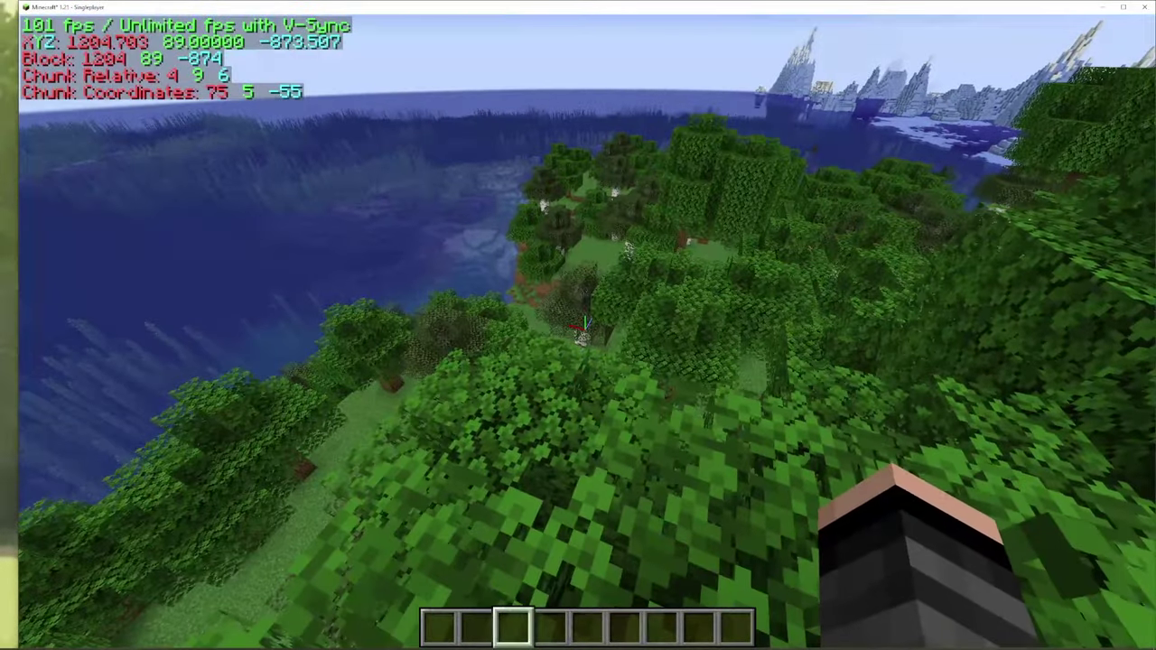
# - Add and save a new Separator module in BetterF3's left-side module list
pyautogui.press('Escape')
pyautogui.click(506, 298)
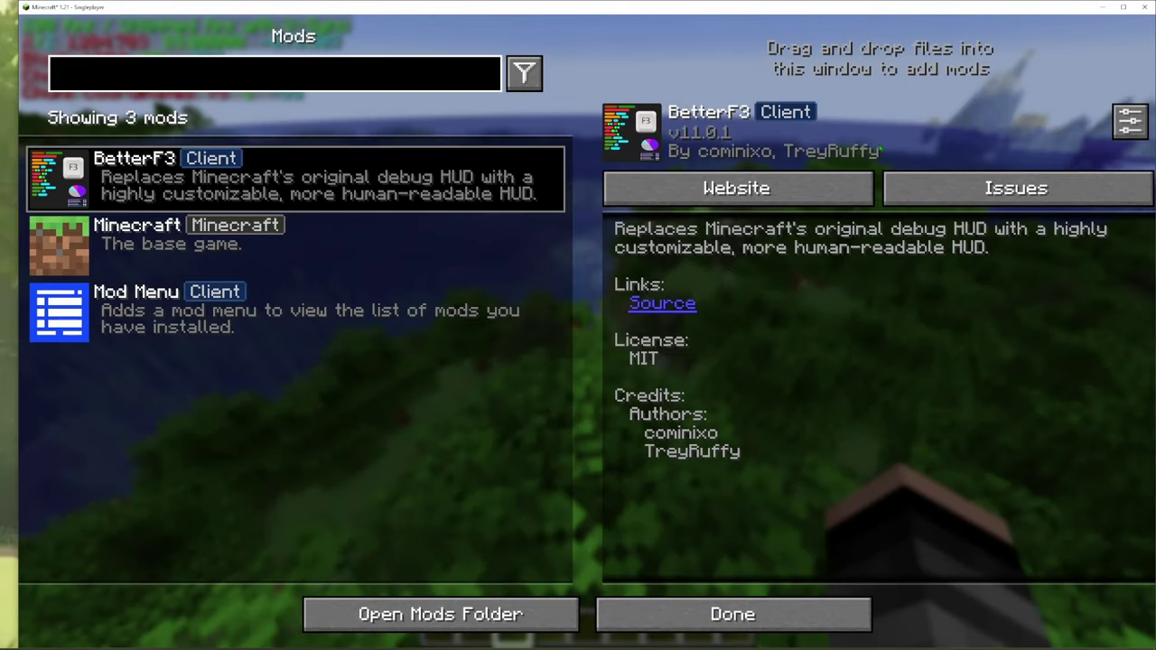
pyautogui.click(1128, 118)
pyautogui.click(422, 197)
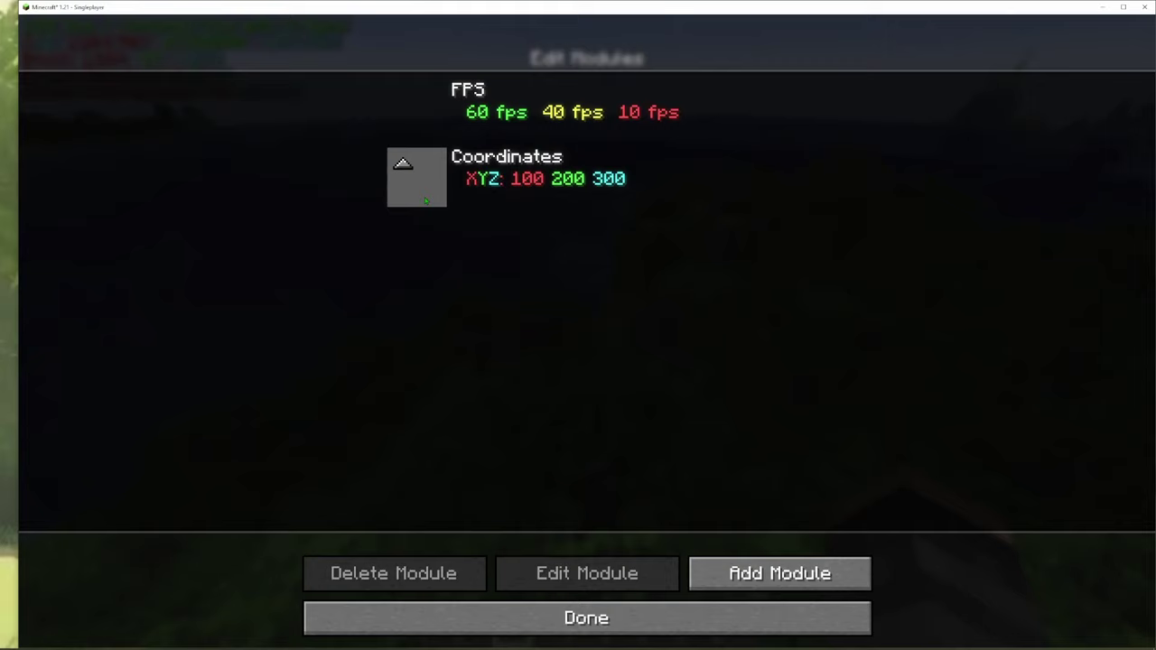
pyautogui.click(780, 573)
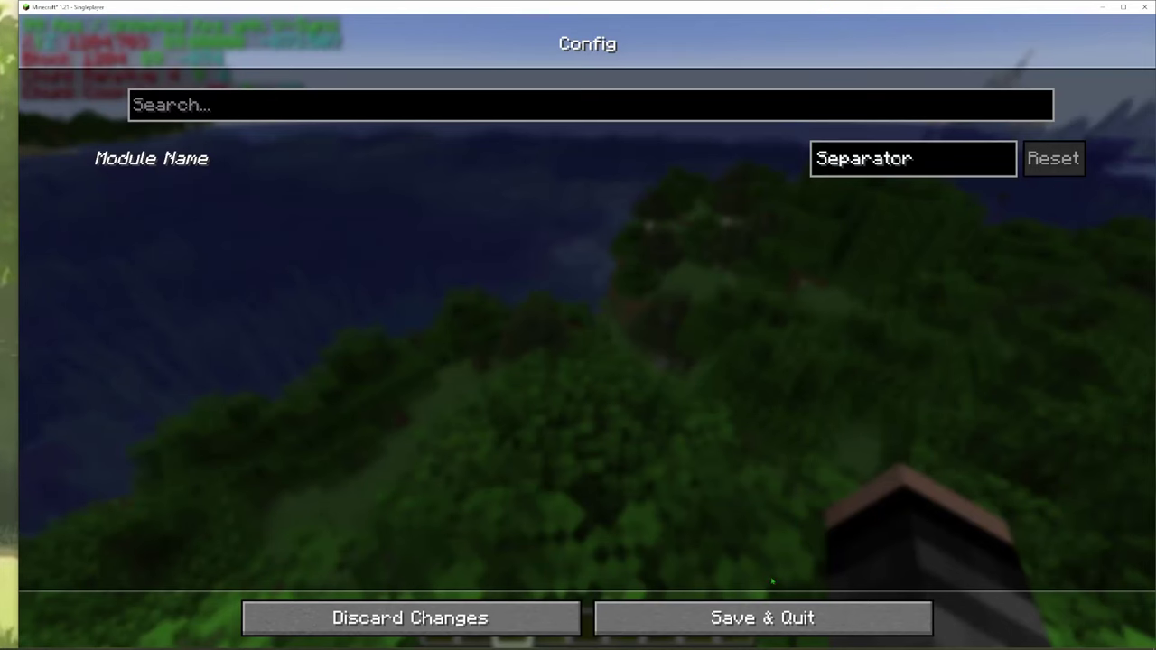
pyautogui.click(270, 106)
pyautogui.write('s')
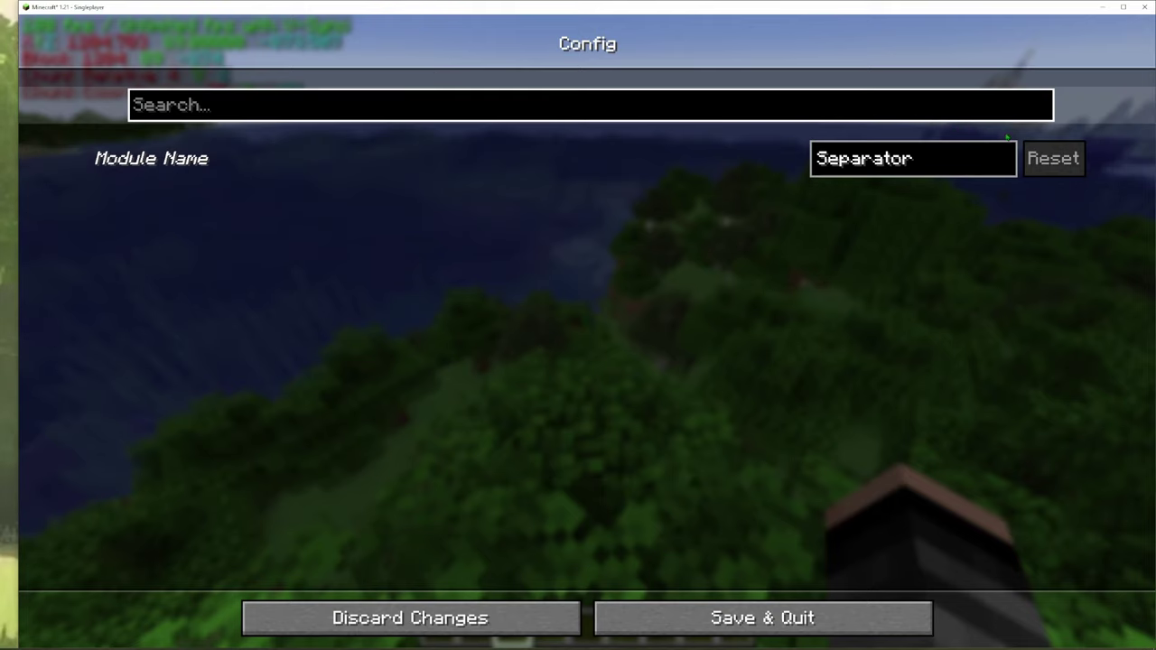
pyautogui.click(761, 621)
# - Move the Separator above Coordinates, then close the settings and resume play
pyautogui.click(415, 239)
pyautogui.click(404, 228)
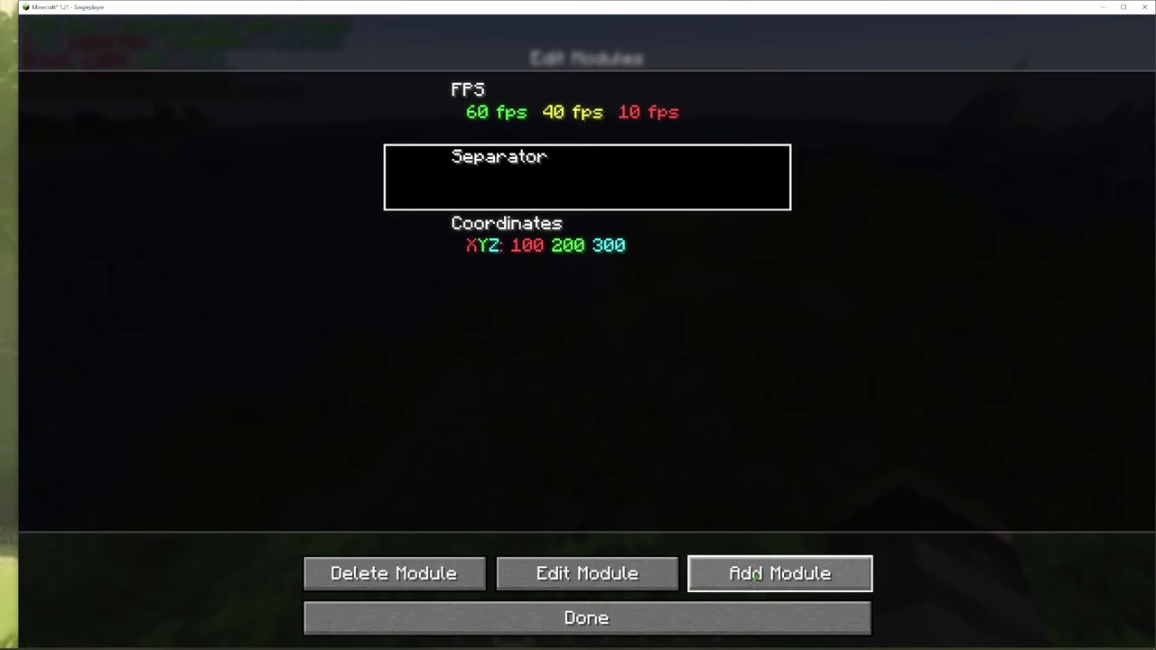
pyautogui.click(551, 621)
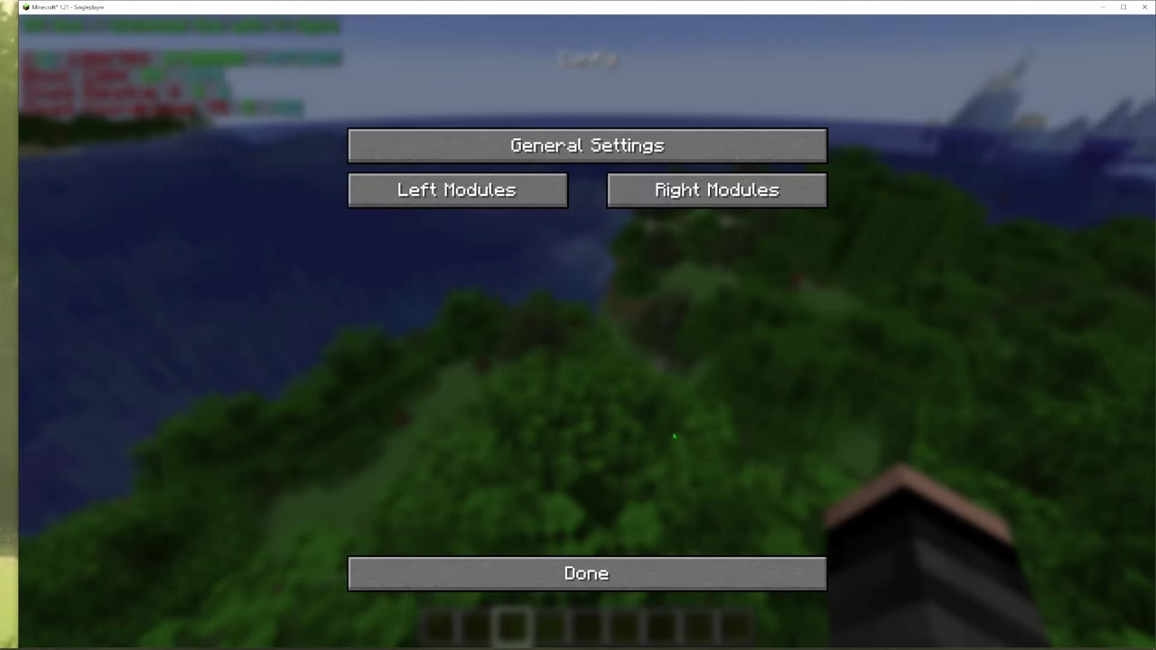
pyautogui.click(560, 574)
pyautogui.press('Escape')
pyautogui.press('Escape')
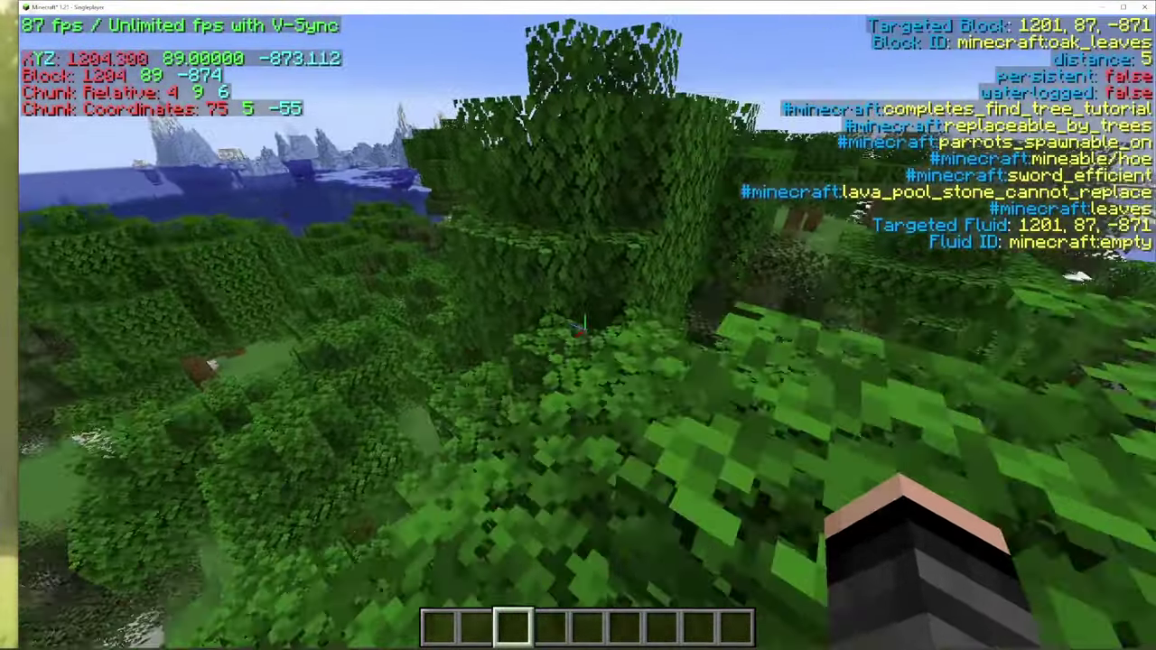
# - Walk and jump toward the shore, toggle the inventory, cycle F5 views, then pause
pyautogui.press('space')
pyautogui.press('w')
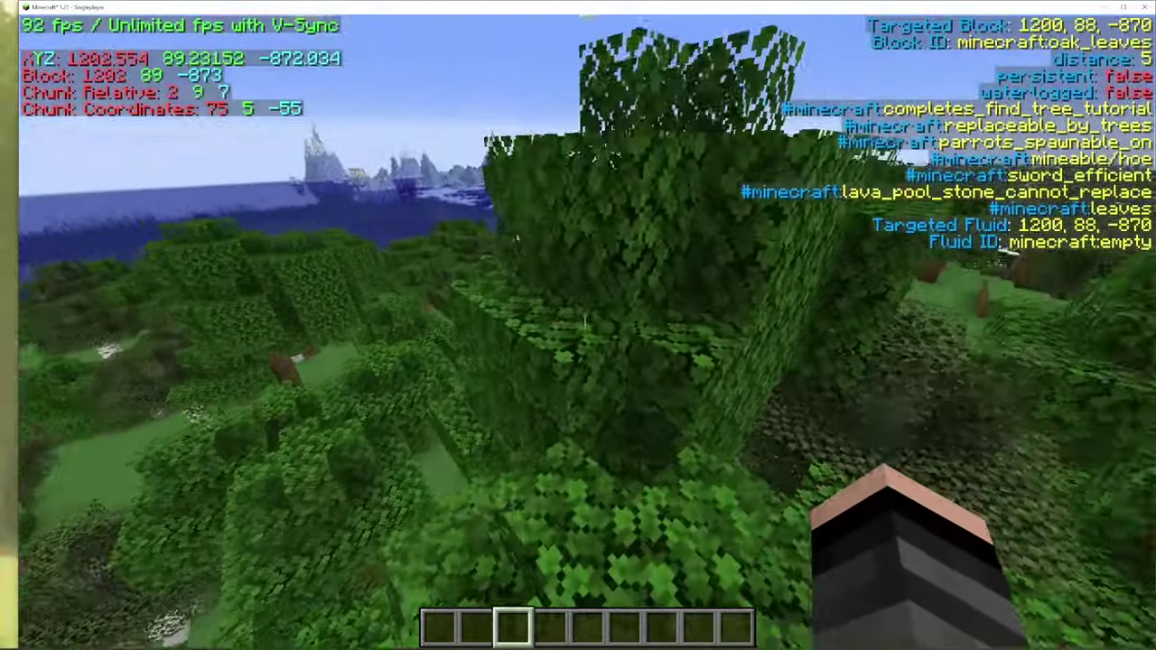
pyautogui.press('w')
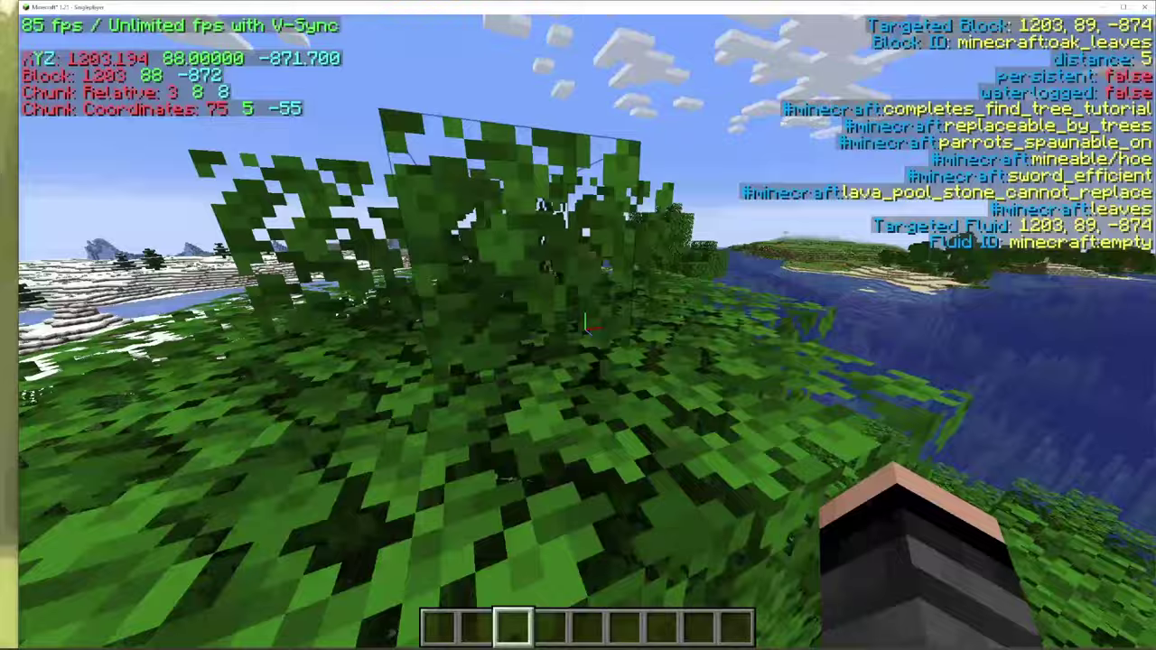
pyautogui.press('e')
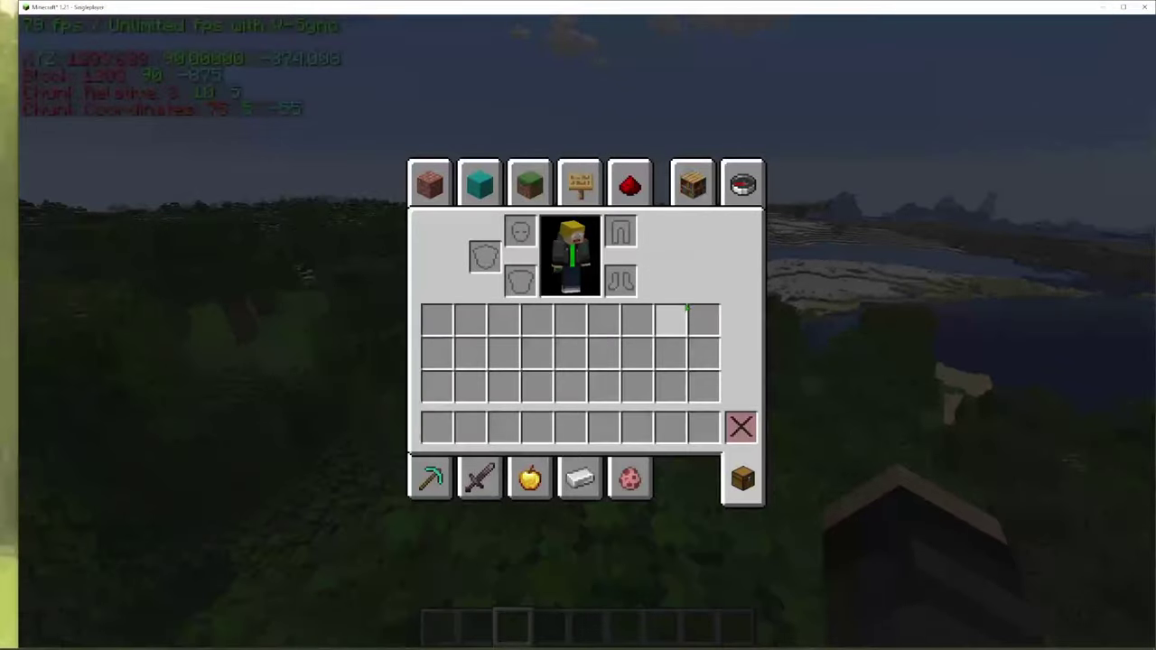
pyautogui.press('e')
pyautogui.press('F5')
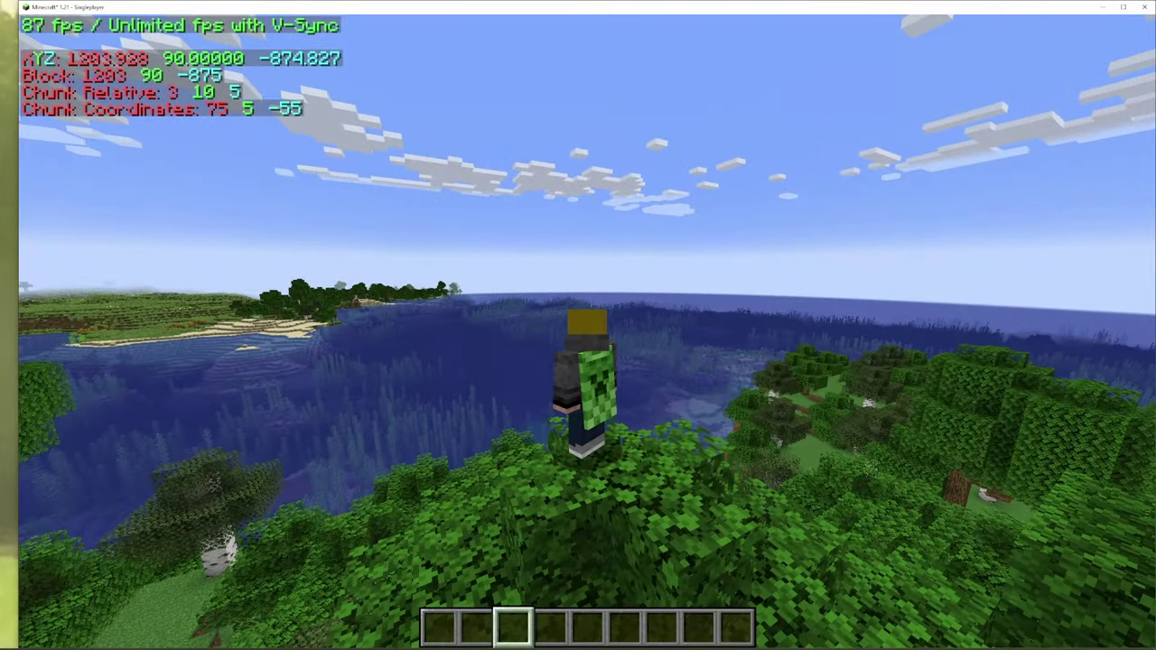
pyautogui.press('F5')
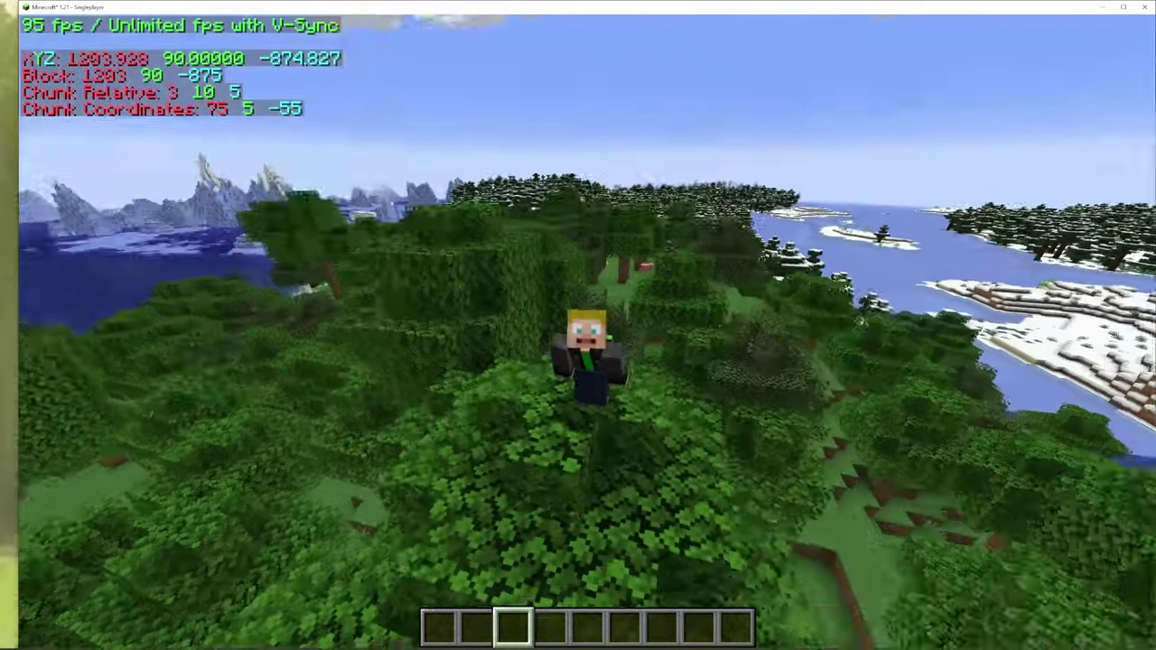
pyautogui.press('F5')
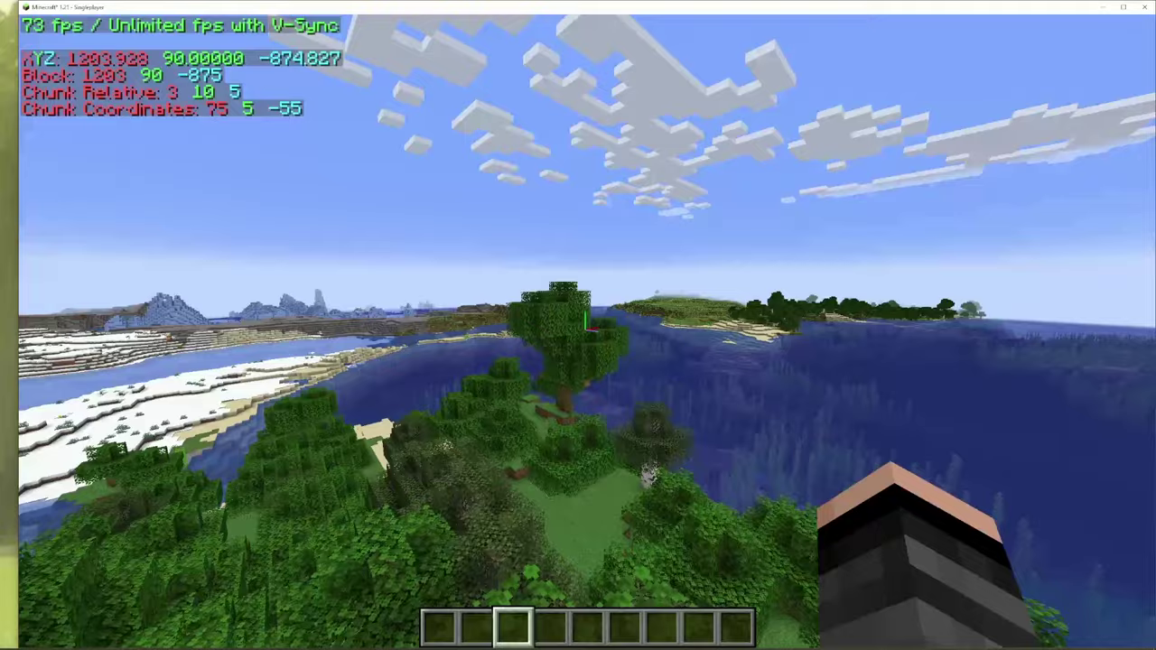
pyautogui.press('Escape')
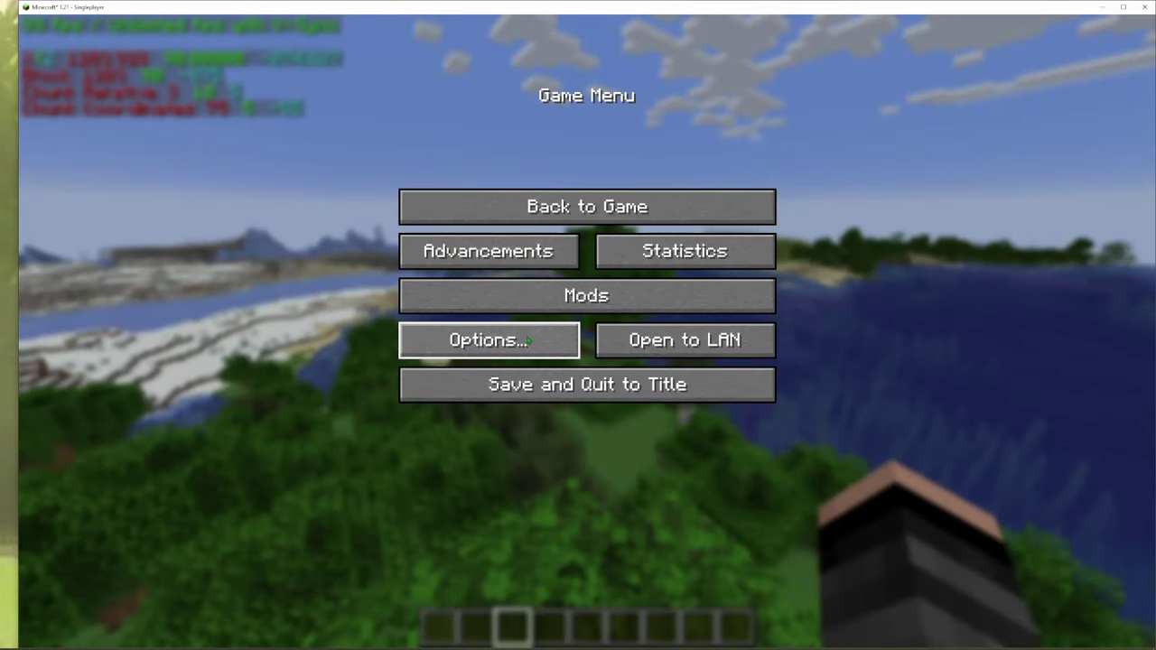
# - Set BetterF3's General Settings option Hide the Debug Crosshair to Yes, save, and resume the game
pyautogui.click(600, 298)
pyautogui.click(1130, 121)
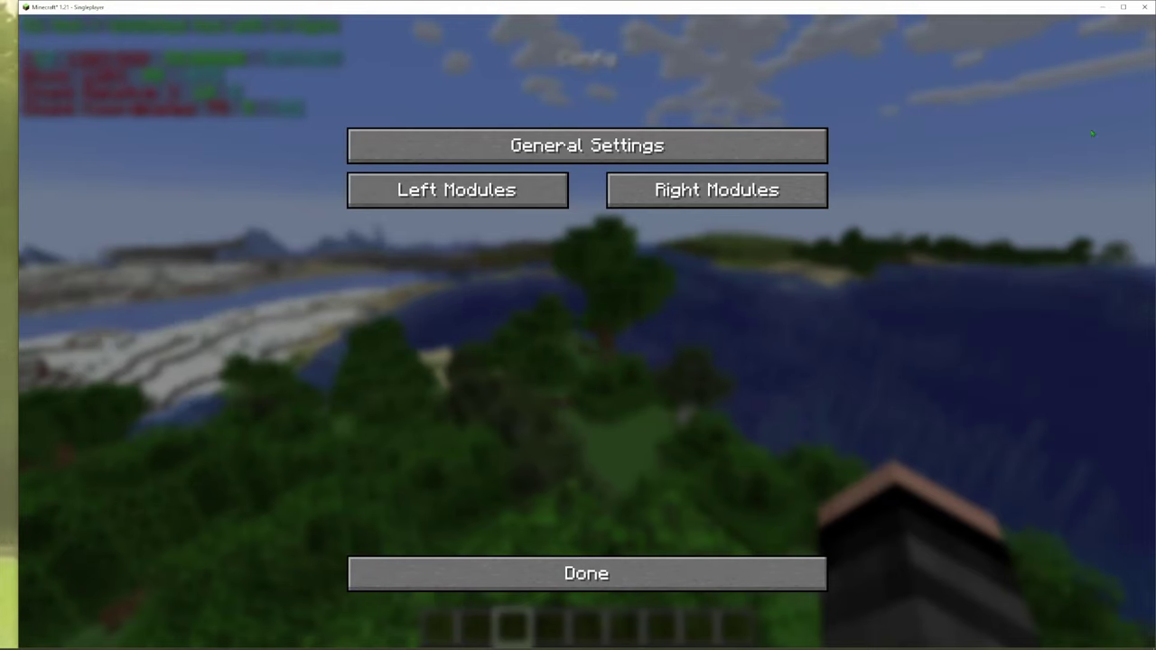
pyautogui.click(609, 152)
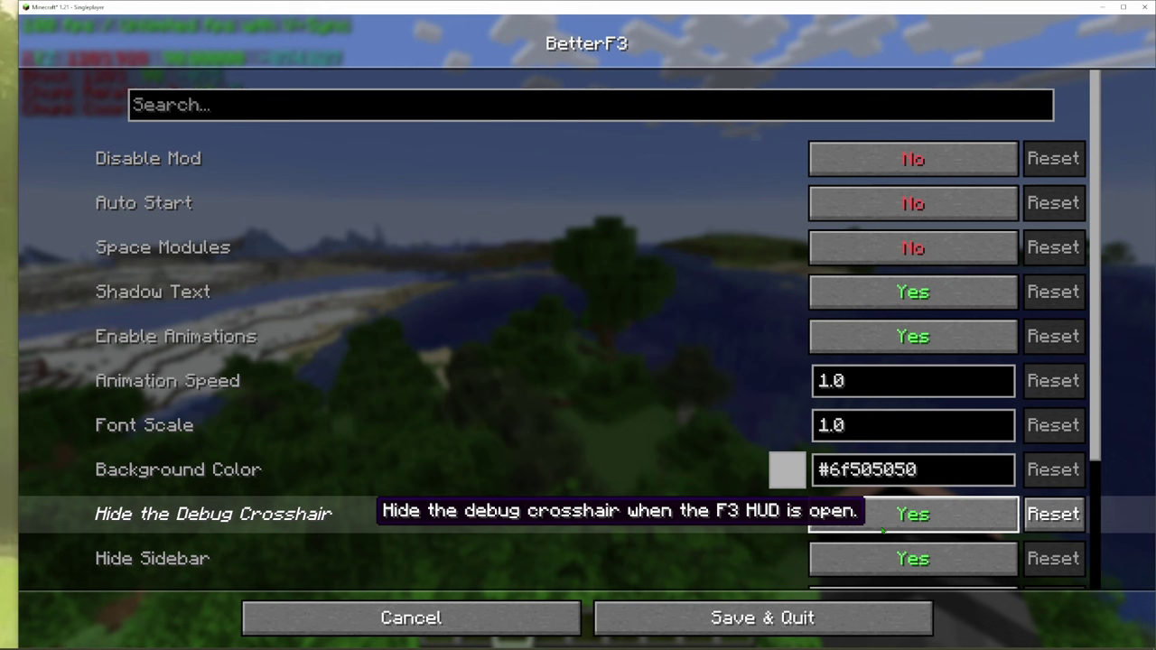
pyautogui.click(752, 619)
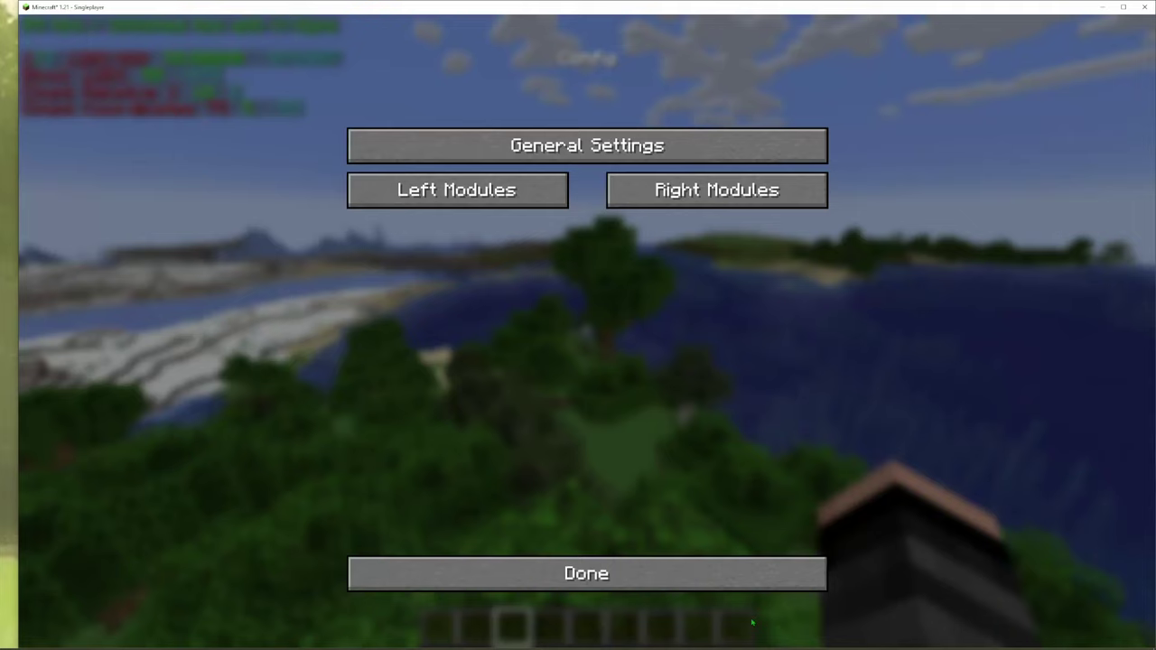
pyautogui.click(688, 573)
pyautogui.press('Escape')
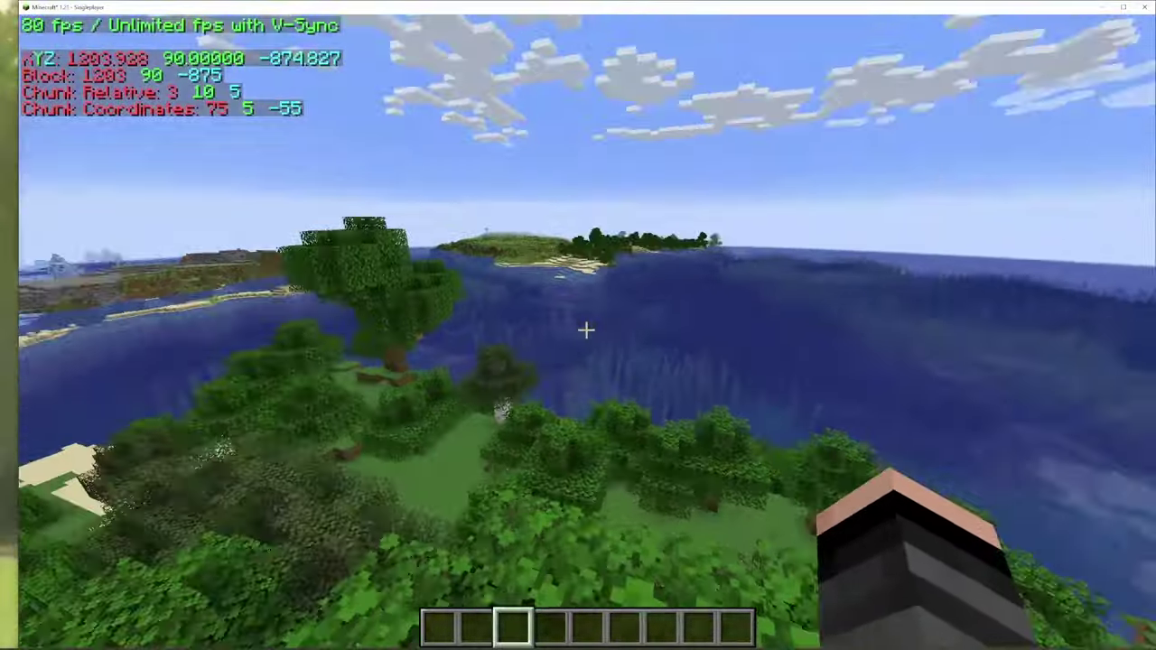
pyautogui.press('w')
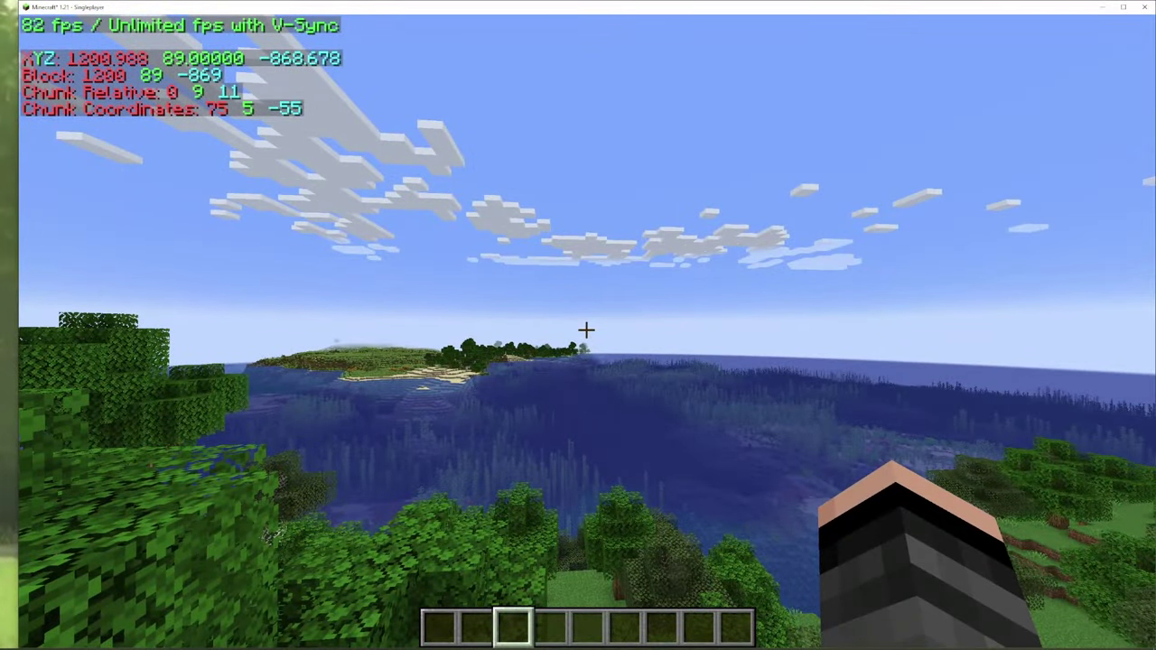
pyautogui.press('F5')
pyautogui.press('F5')
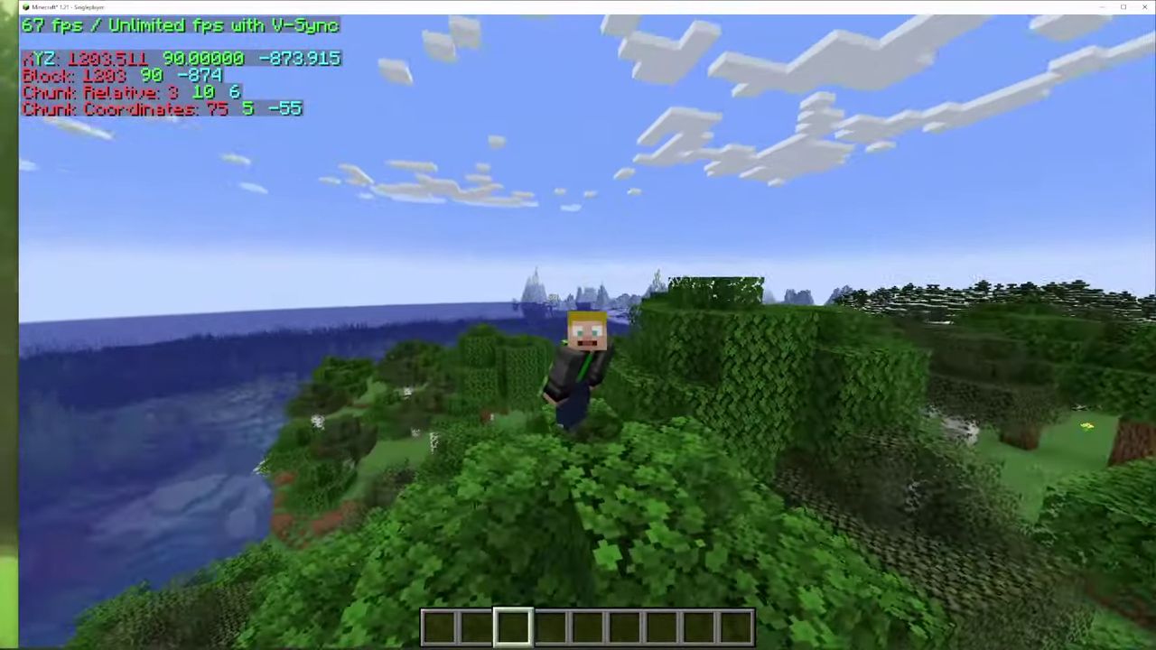
pyautogui.press('space')
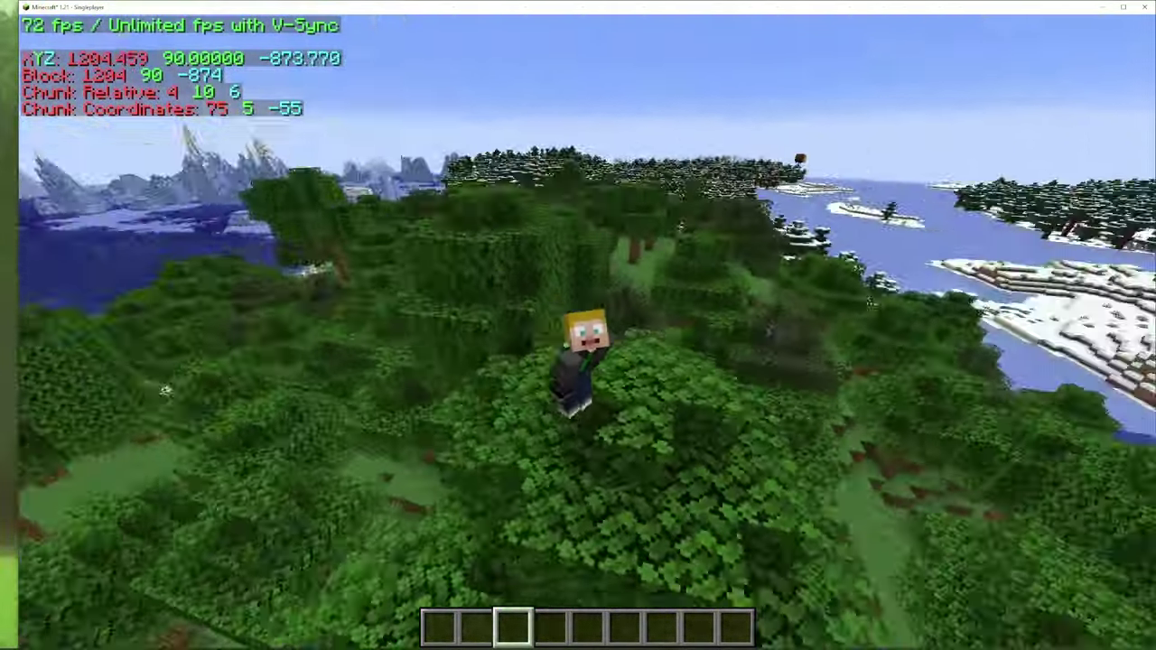
pyautogui.press('w')
pyautogui.press('w')
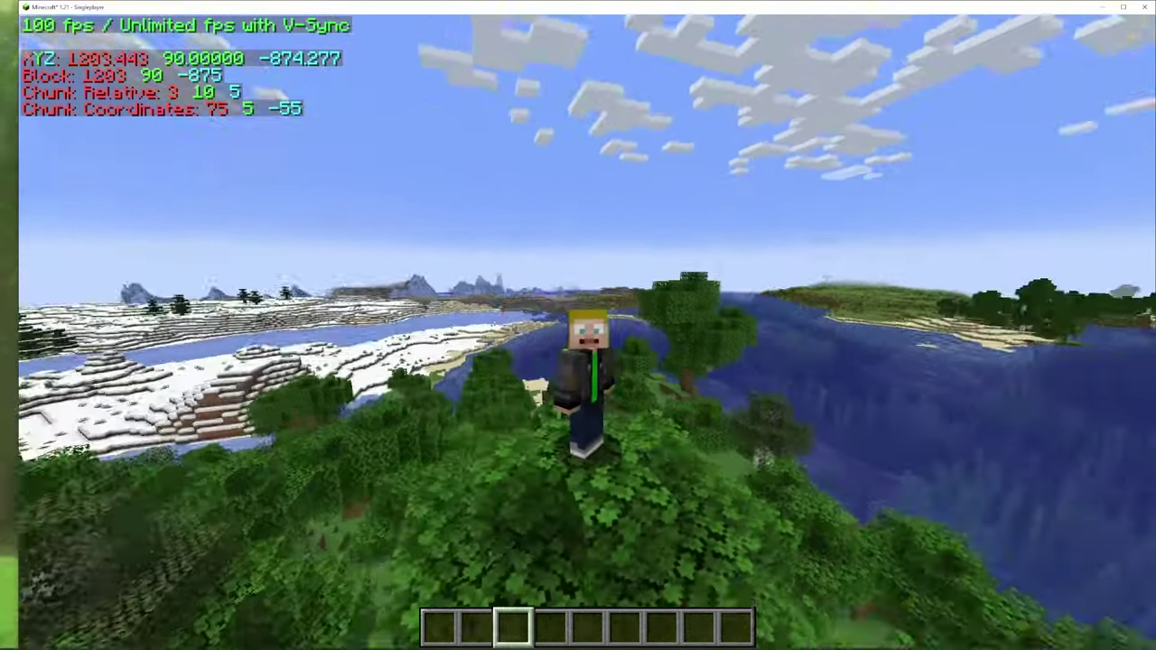
pyautogui.press('w')
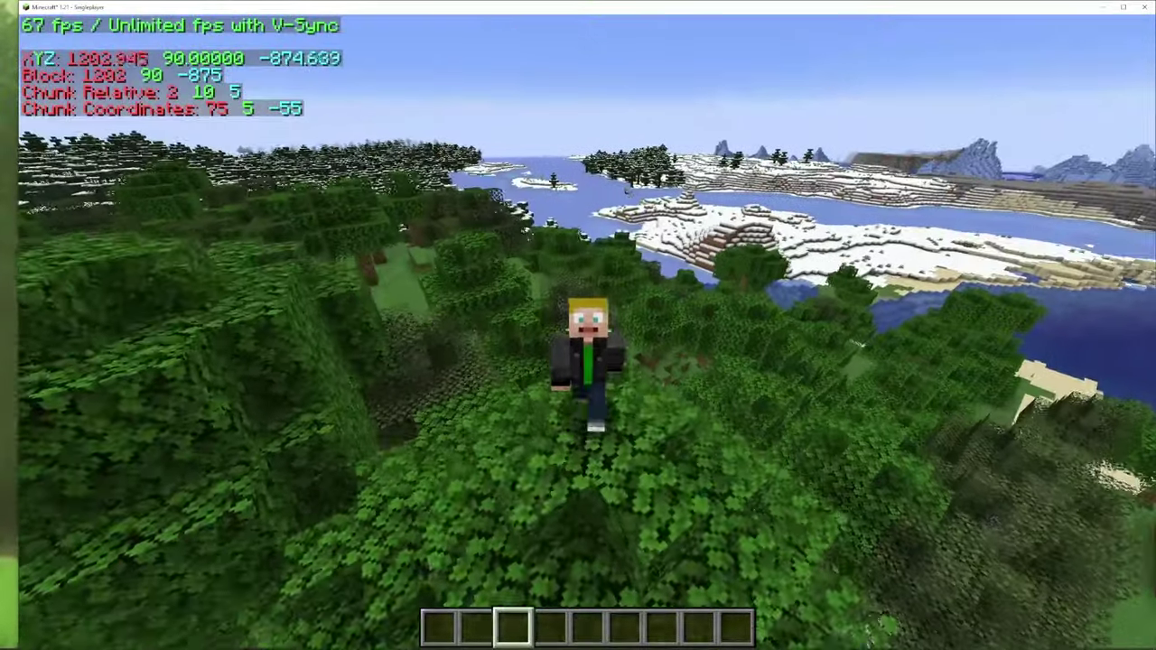
pyautogui.press('w')
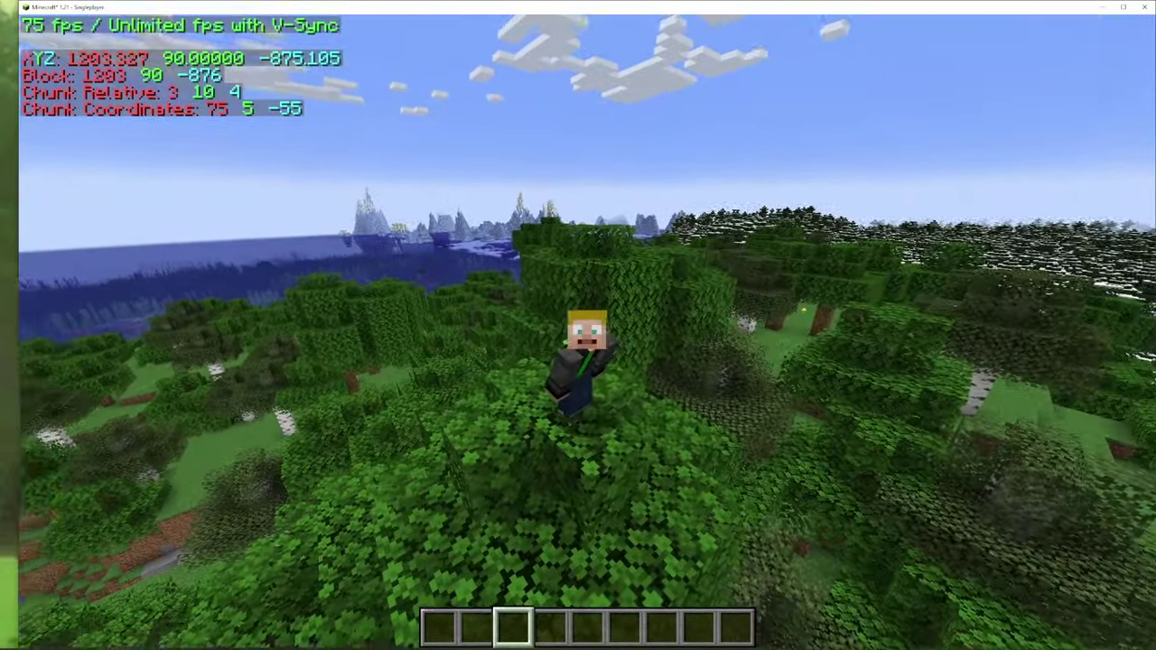
pyautogui.press('w')
pyautogui.press('space')
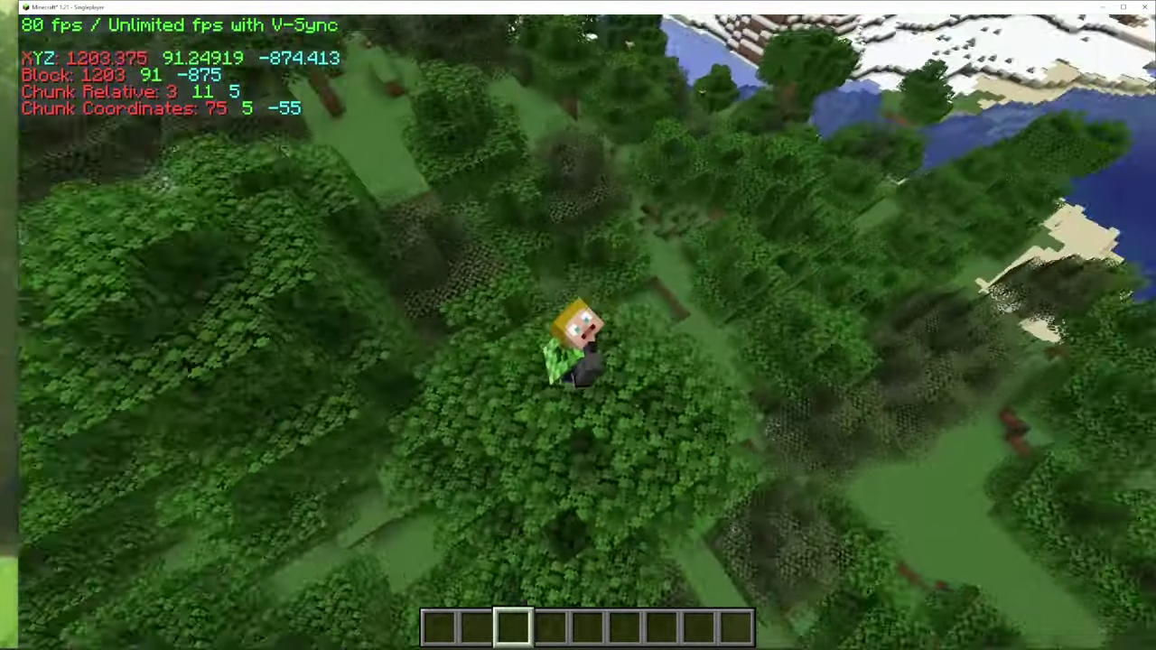